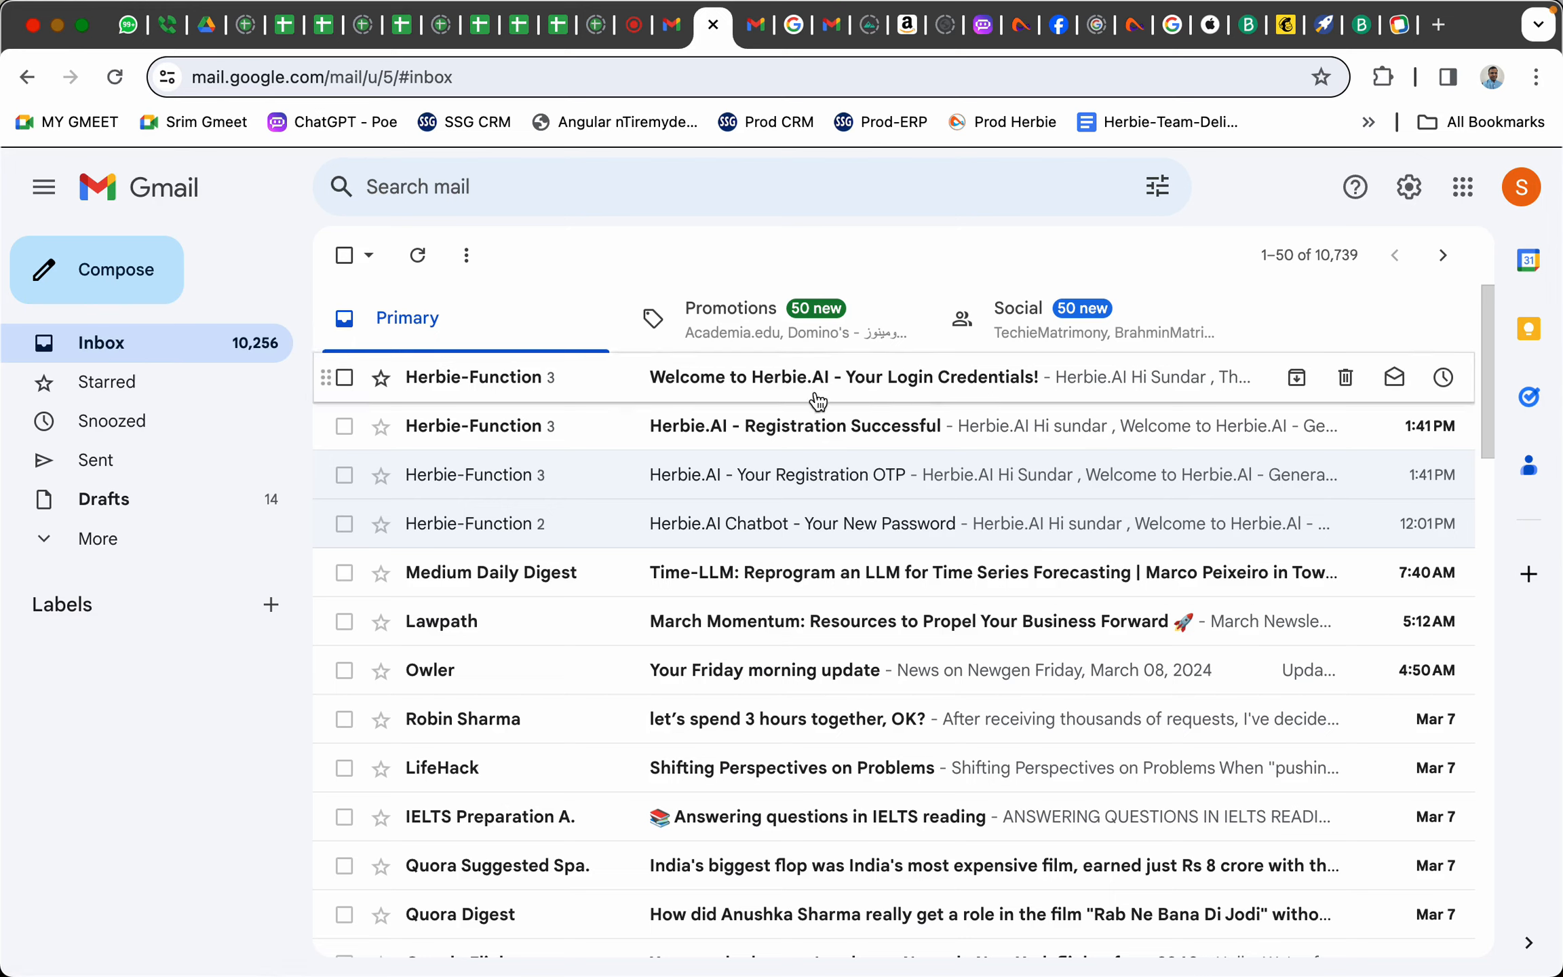
Read the Registration Successful email in Gmail, then return to the inbox
{"action": "left_click", "coordinate": [758, 434]}
{"action": "scroll", "coordinate": [806, 607], "scroll_direction": "down", "scroll_amount": 5}
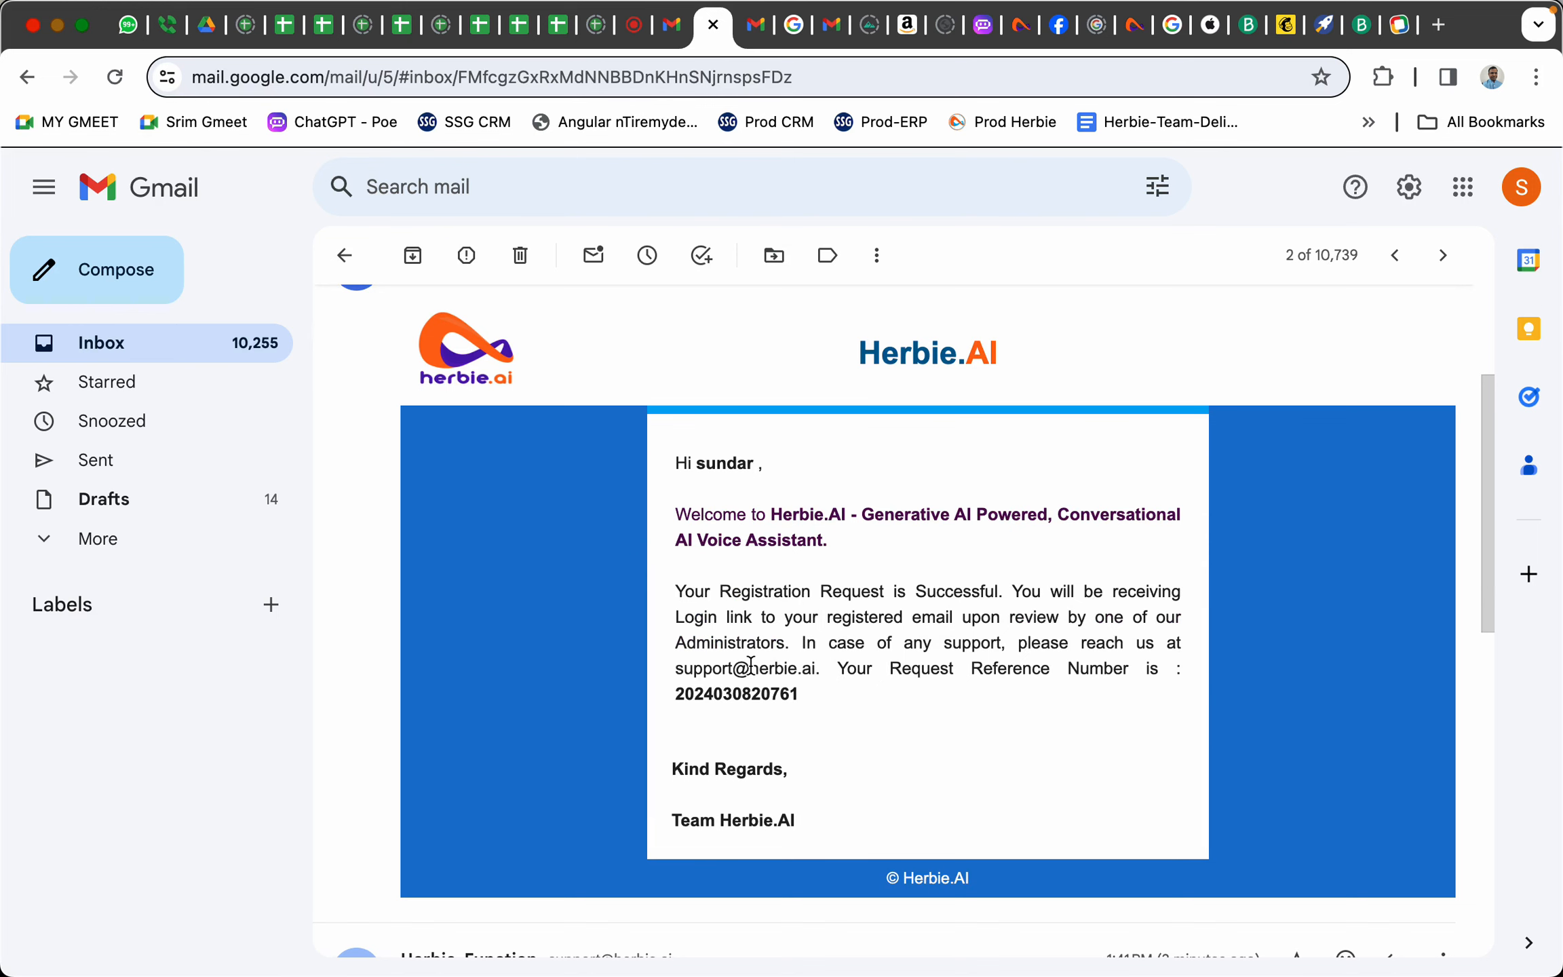
{"action": "left_click", "coordinate": [110, 343]}
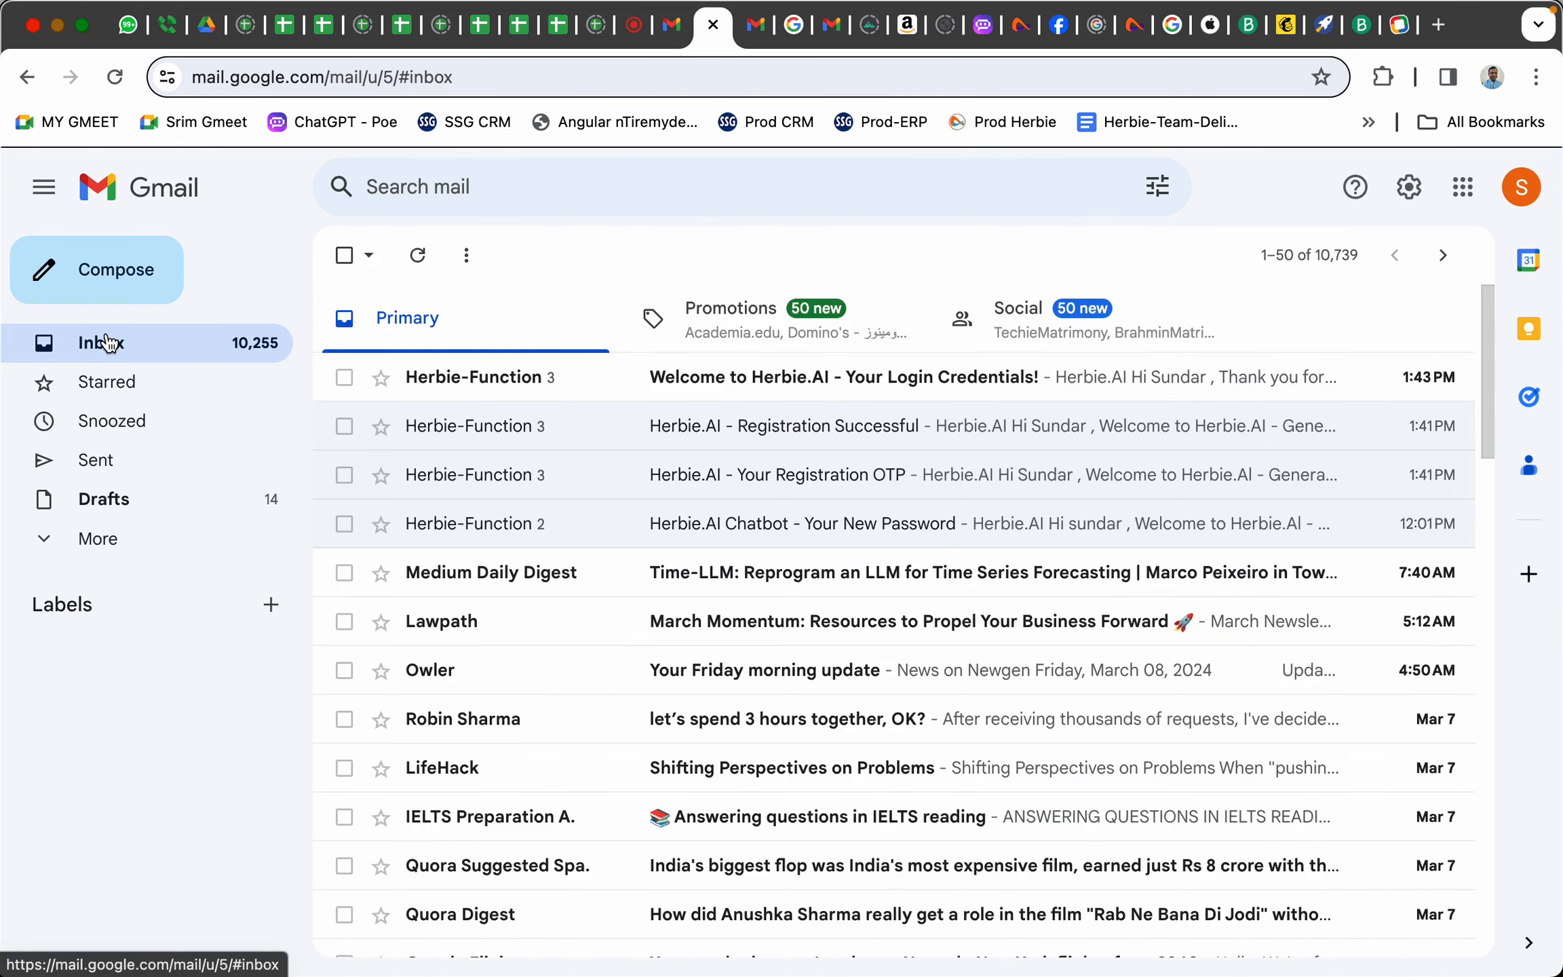
Open the Herbie.AI Login Credentials email and copy the password
{"action": "left_click", "coordinate": [808, 377]}
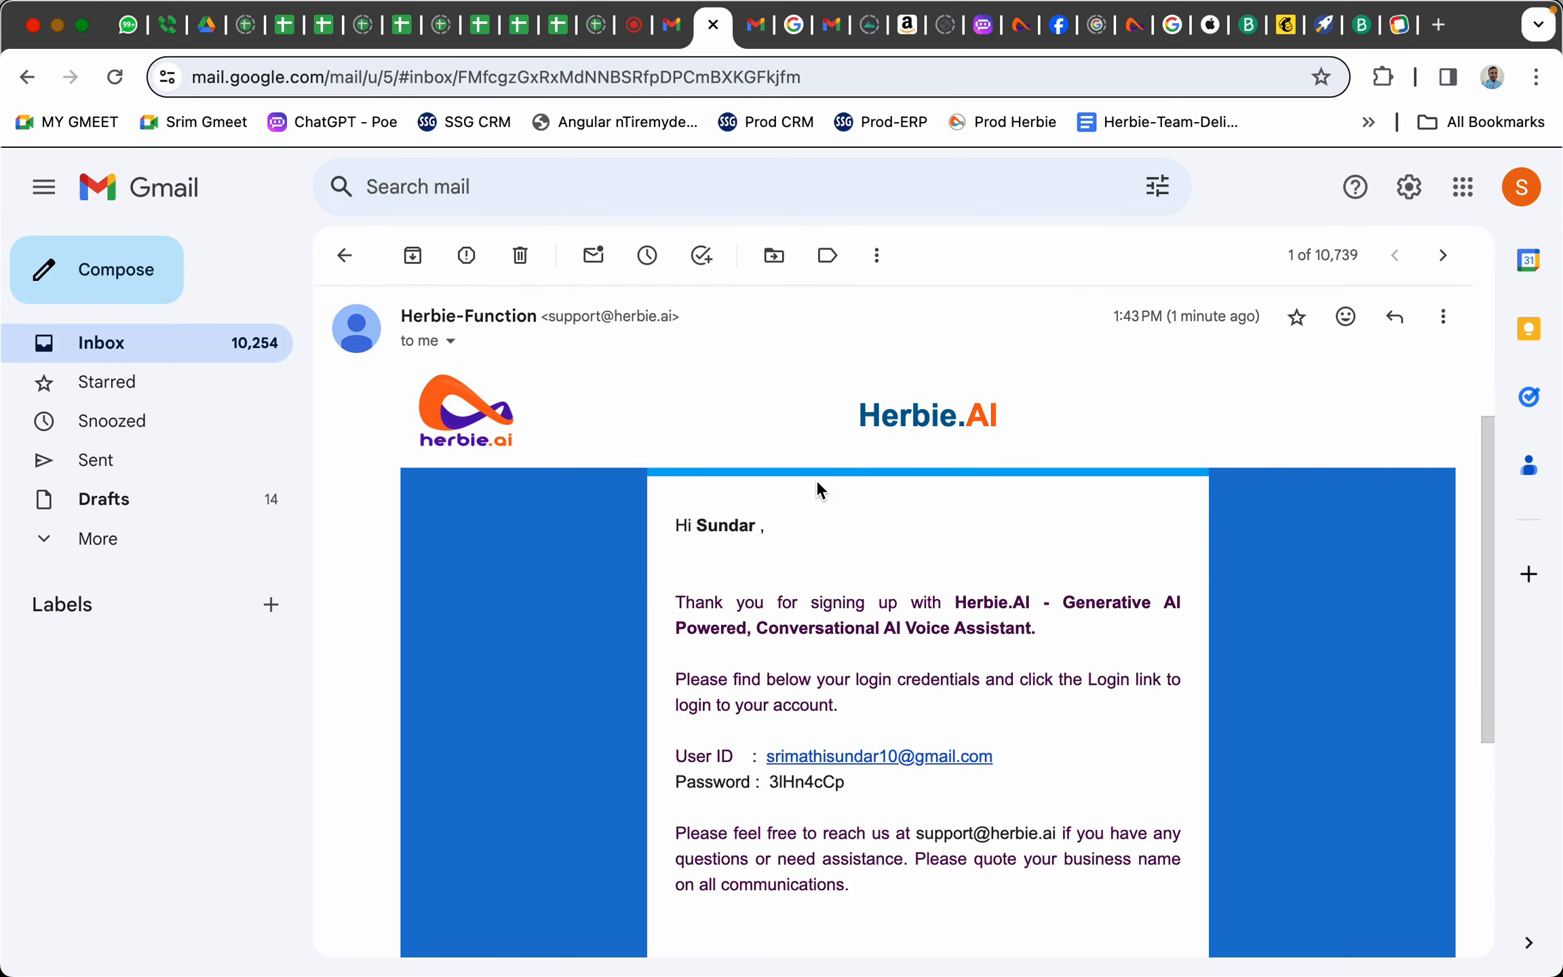
{"action": "scroll", "coordinate": [816, 479], "scroll_direction": "down", "scroll_amount": 3}
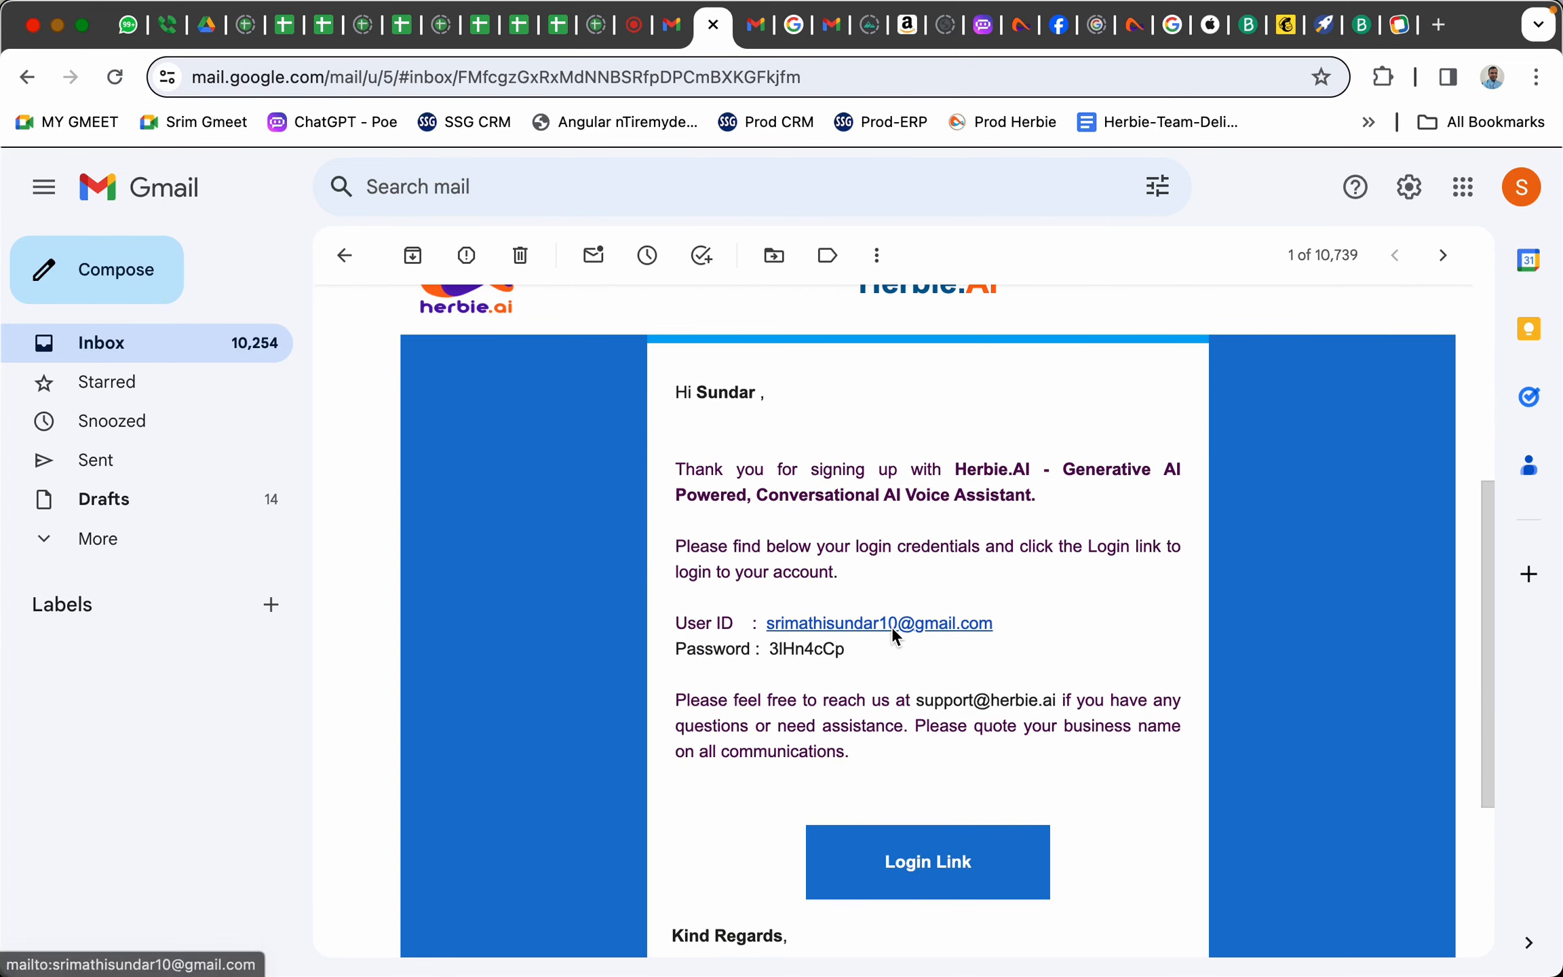
{"action": "right_click", "coordinate": [797, 650]}
{"action": "left_click", "coordinate": [823, 645]}
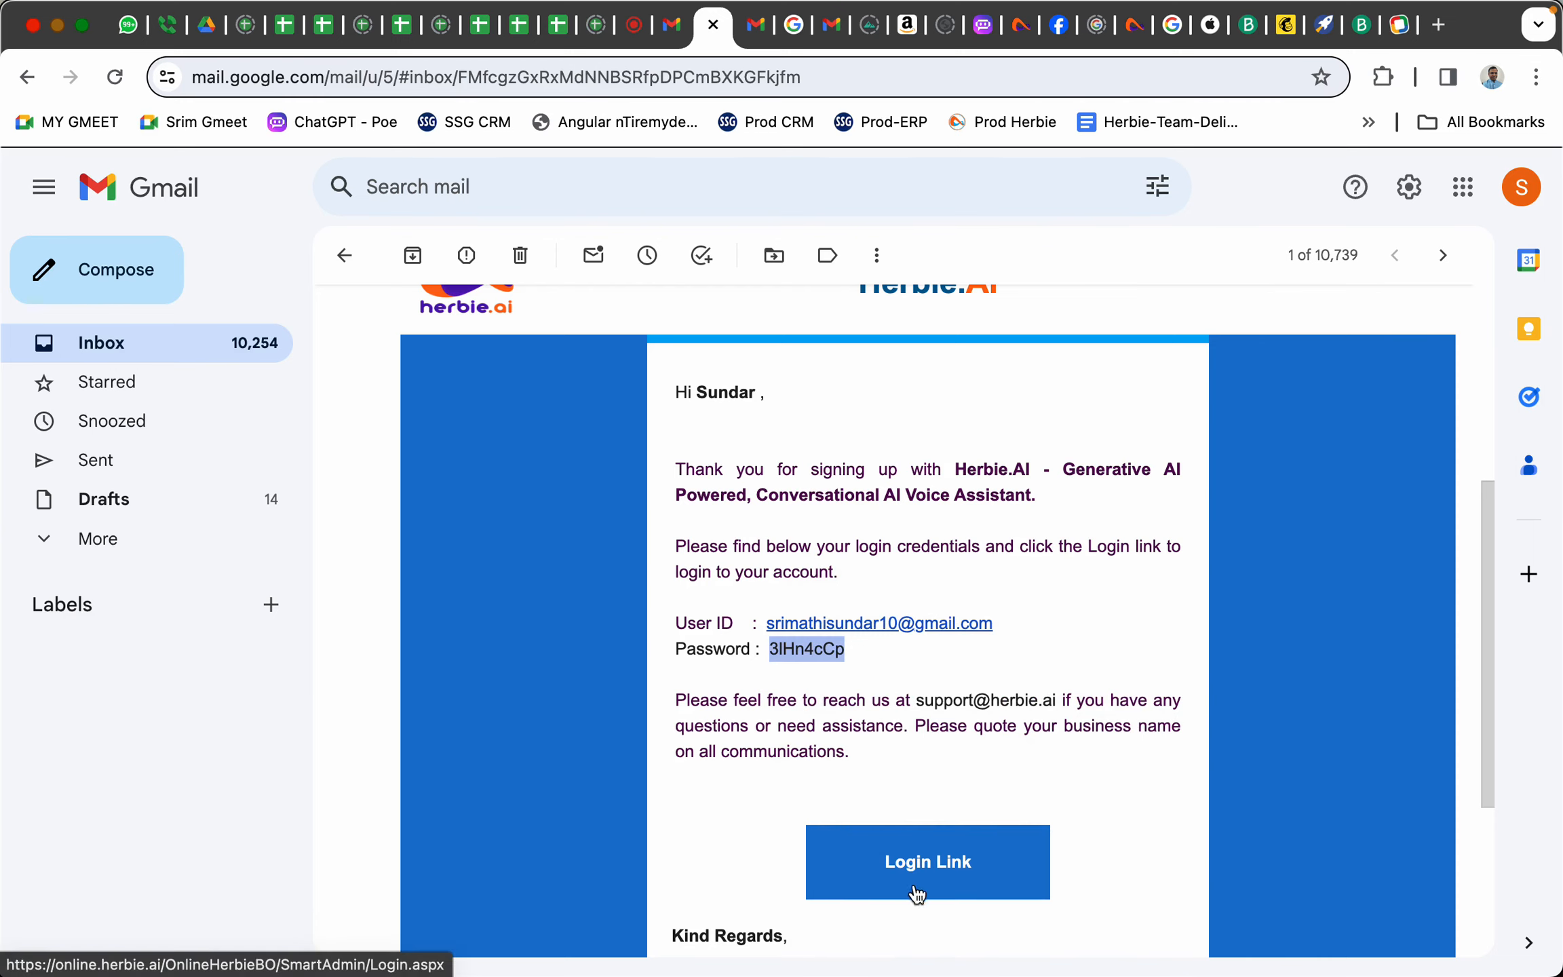
Sign in to Herbie.AI via the Login Link using the account e-mail, pasted password and captcha code
{"action": "left_click", "coordinate": [893, 876]}
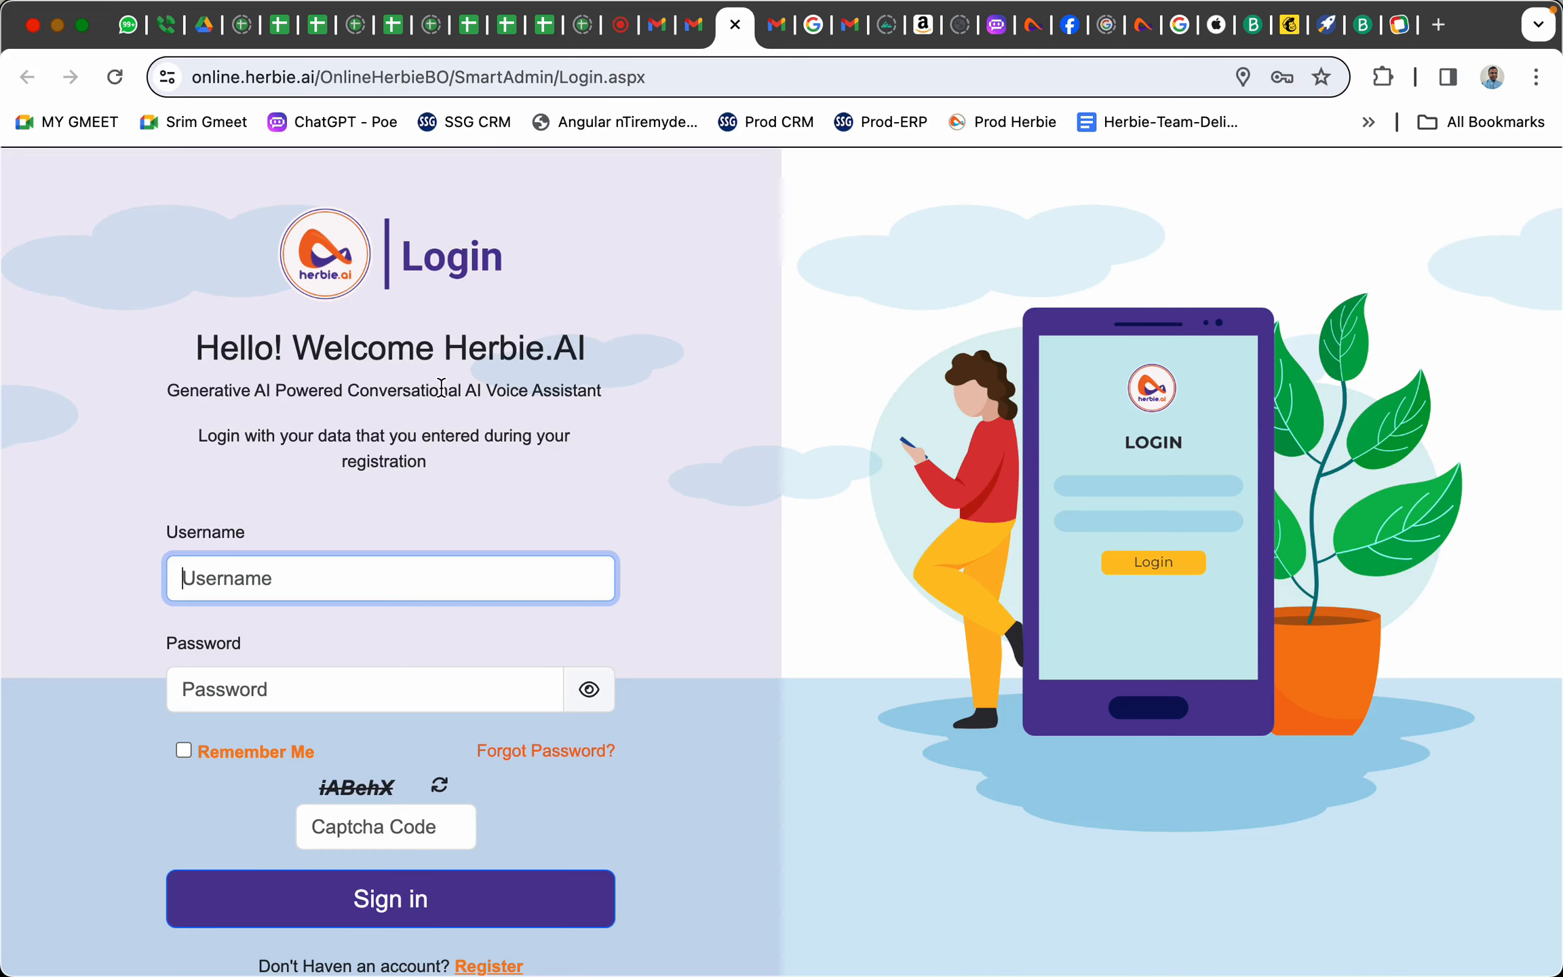
{"action": "left_click", "coordinate": [335, 568]}
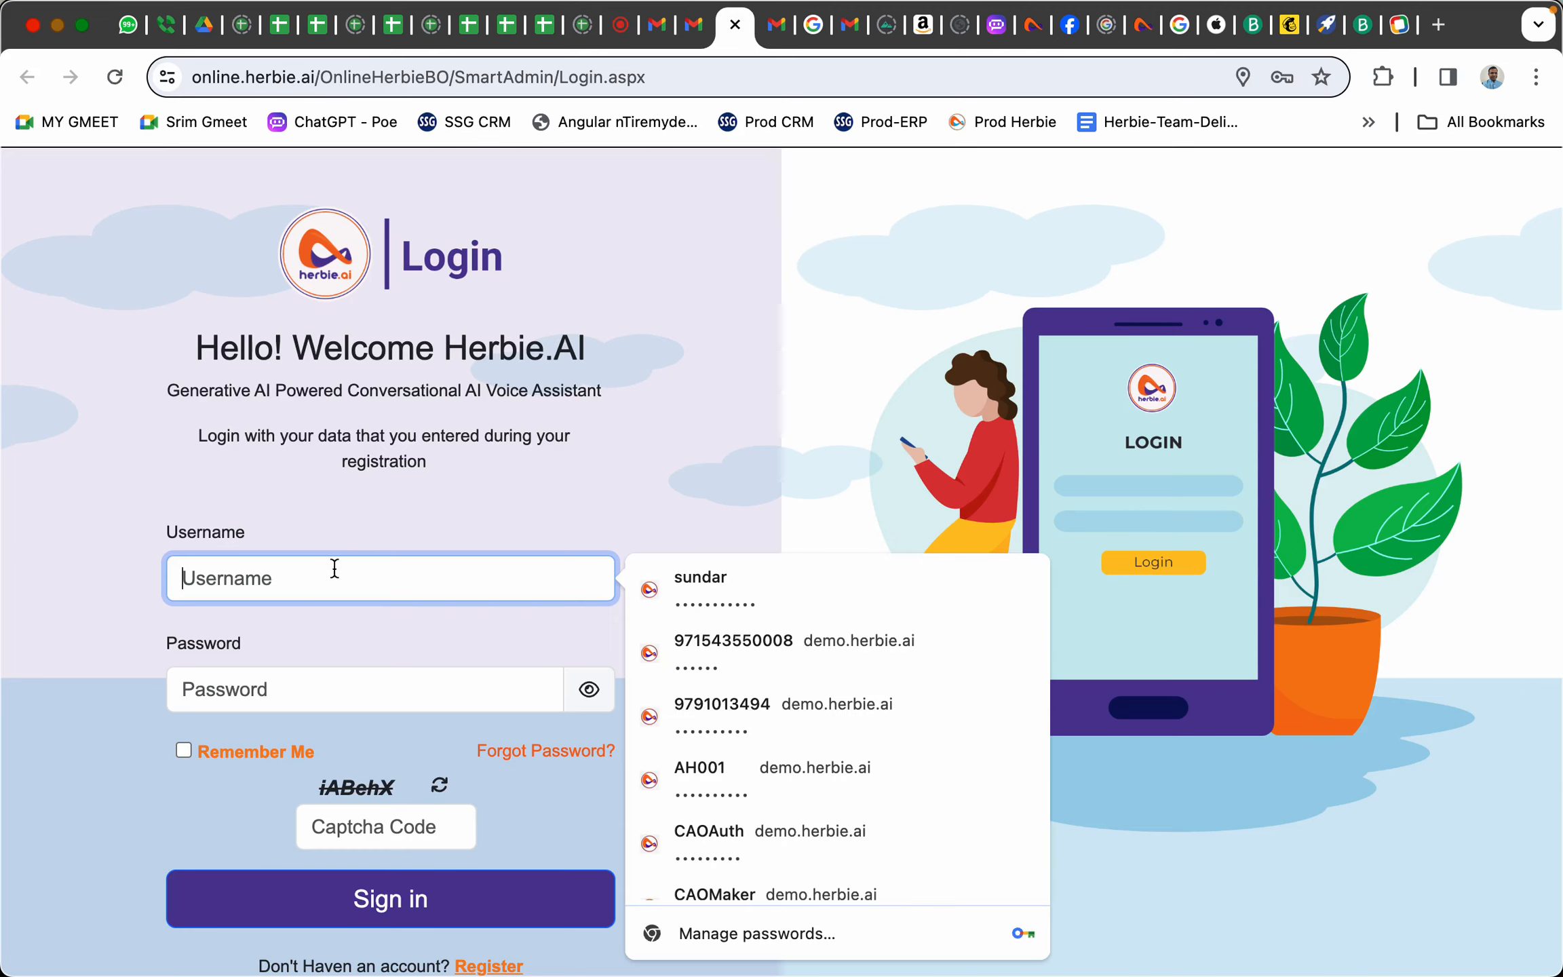
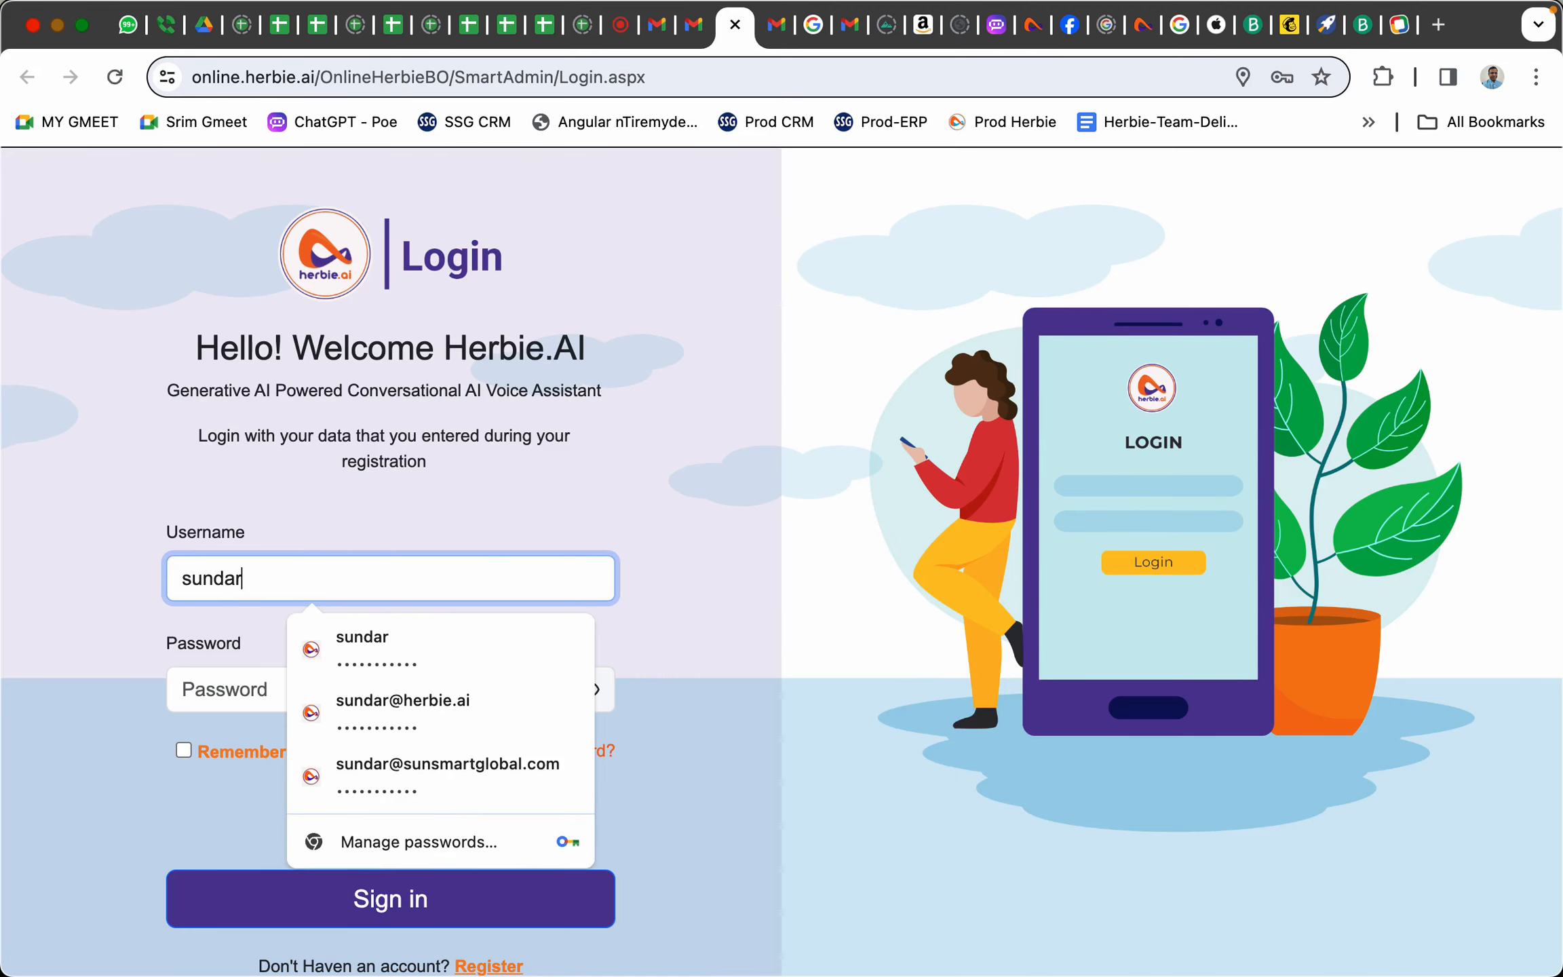
{"action": "key", "text": "BackSpace"}
{"action": "key", "text": "BackSpace"}
{"action": "key", "text": "BackSpace"}
{"action": "key", "text": "BackSpace"}
{"action": "key", "text": "BackSpace"}
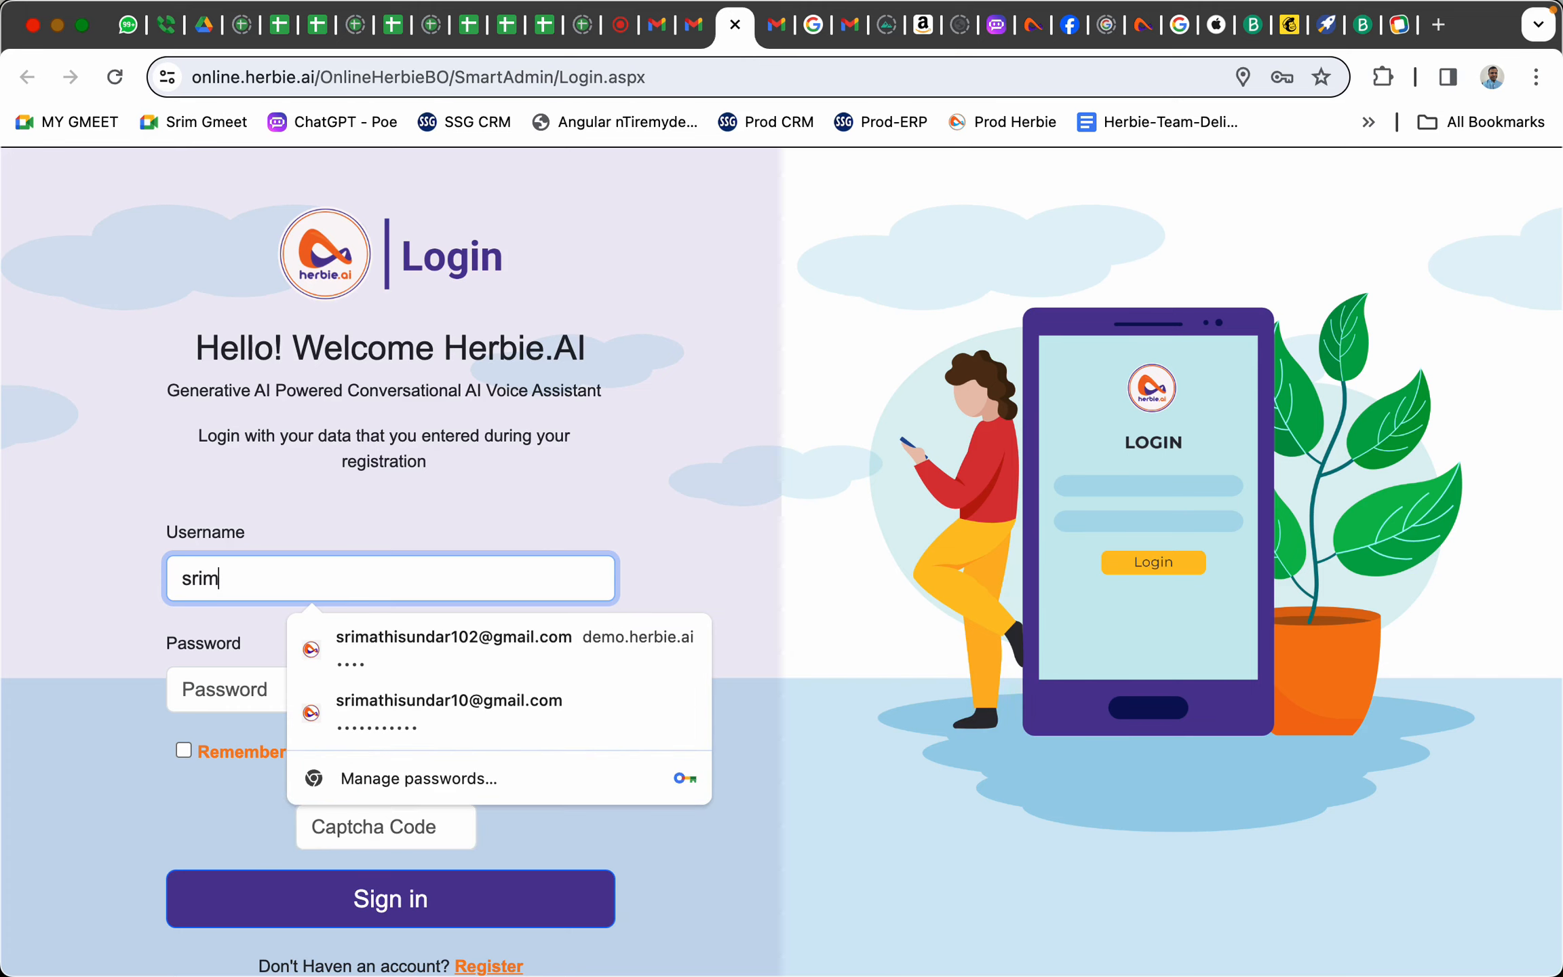
{"action": "key", "text": "Tab"}
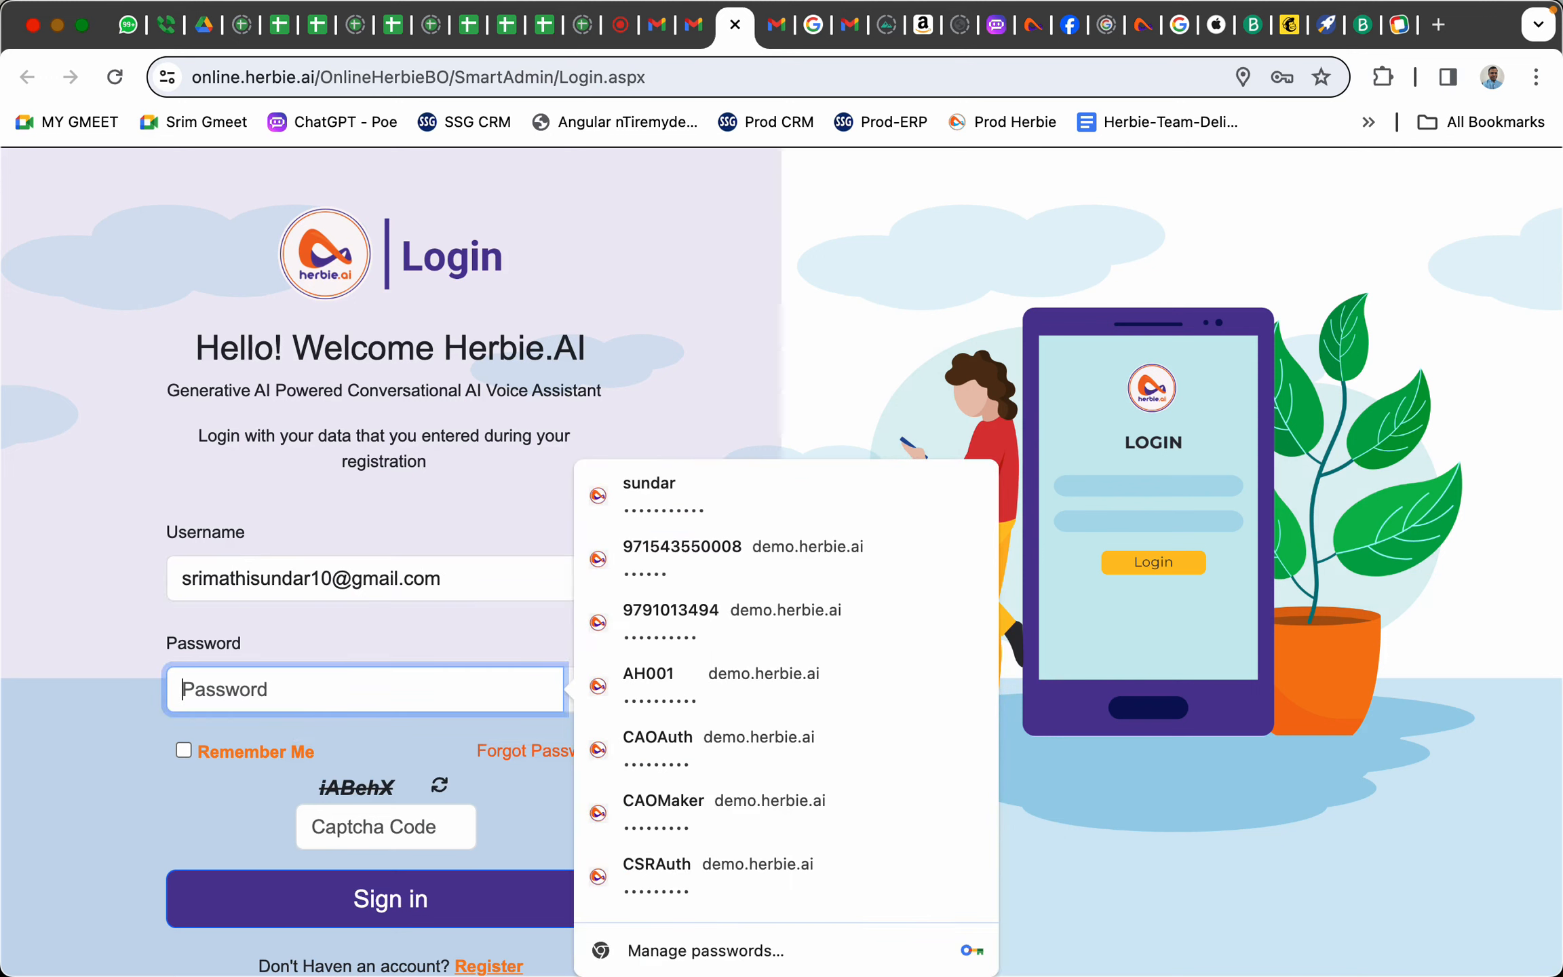
{"action": "key", "text": "super+v"}
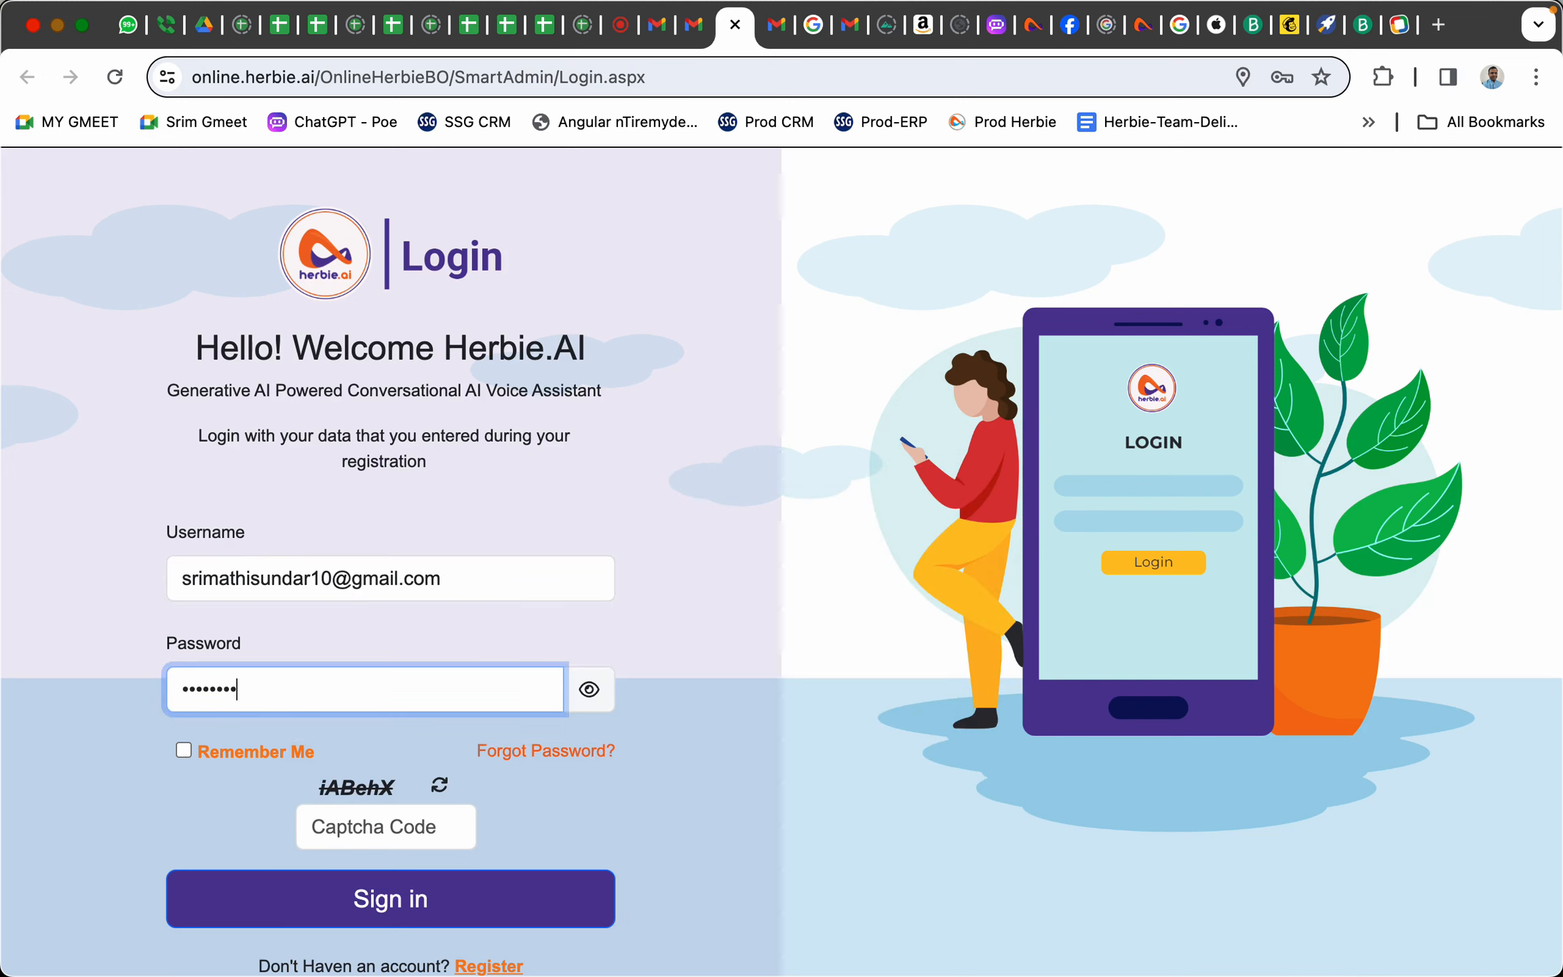
{"action": "left_click", "coordinate": [341, 831]}
{"action": "type", "text": "iA"}
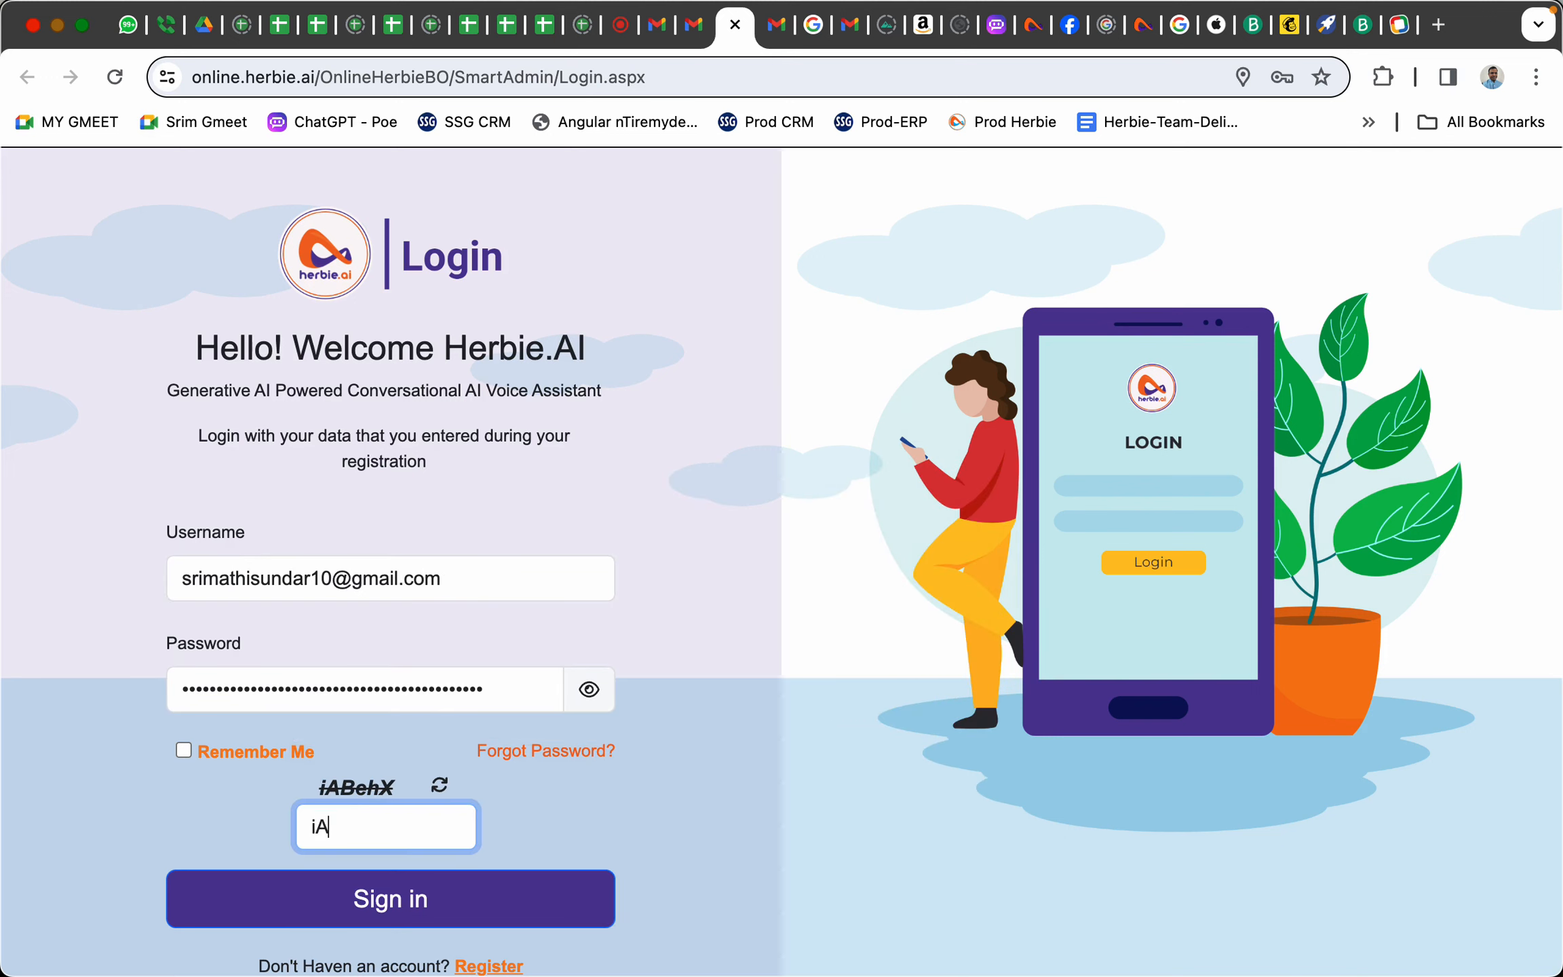
{"action": "type", "text": "BehX"}
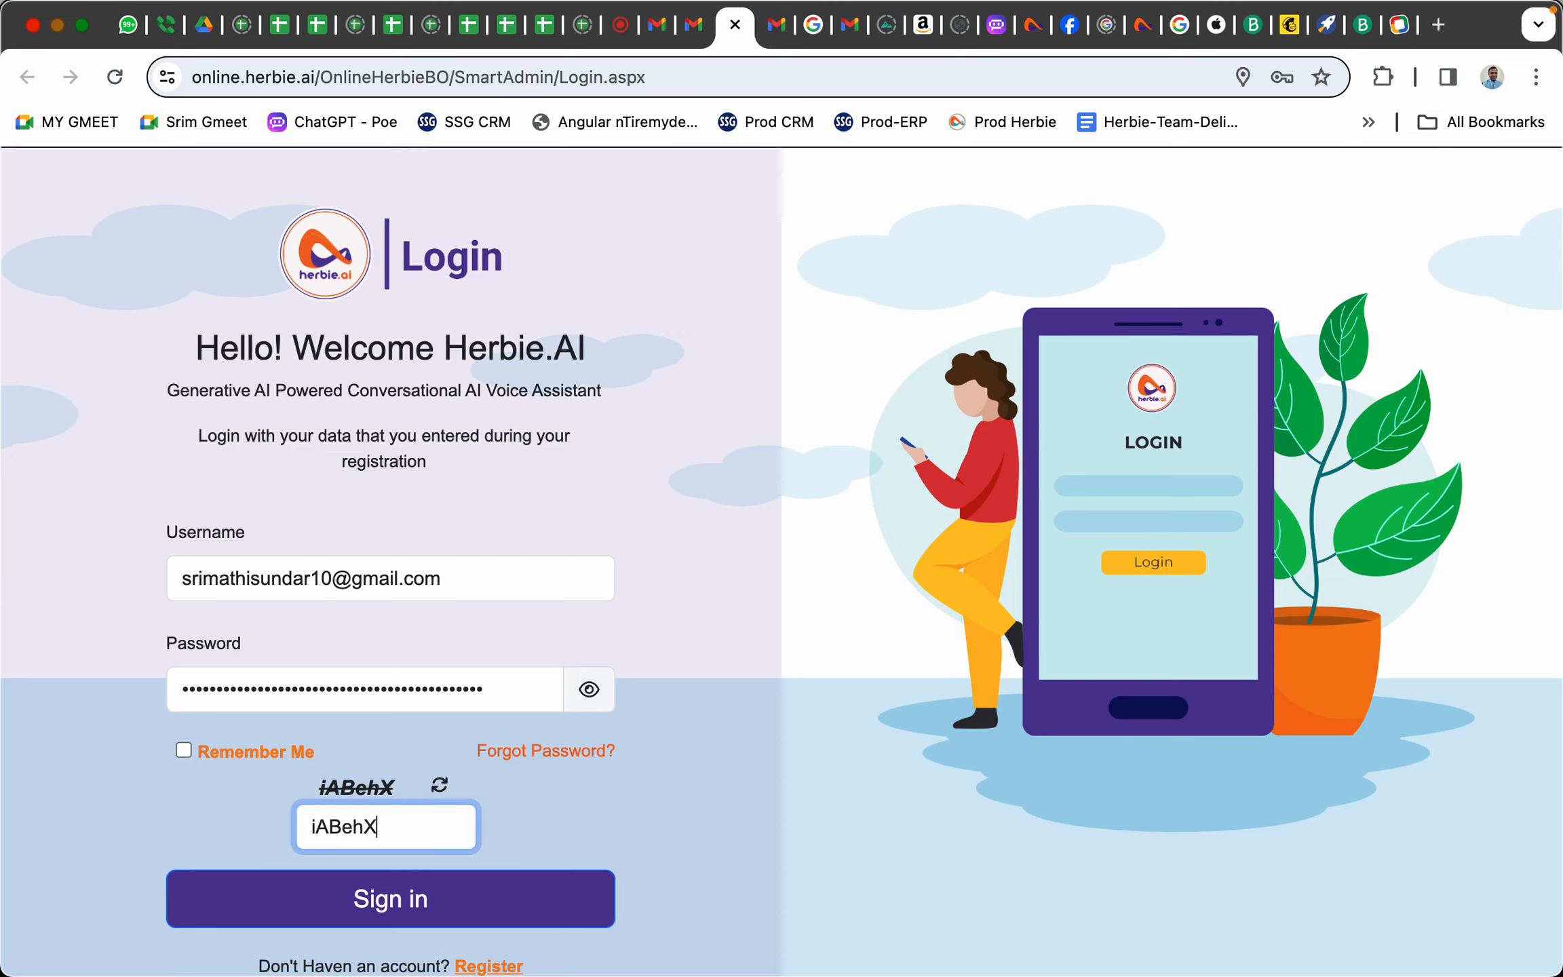
{"action": "left_click", "coordinate": [399, 913]}
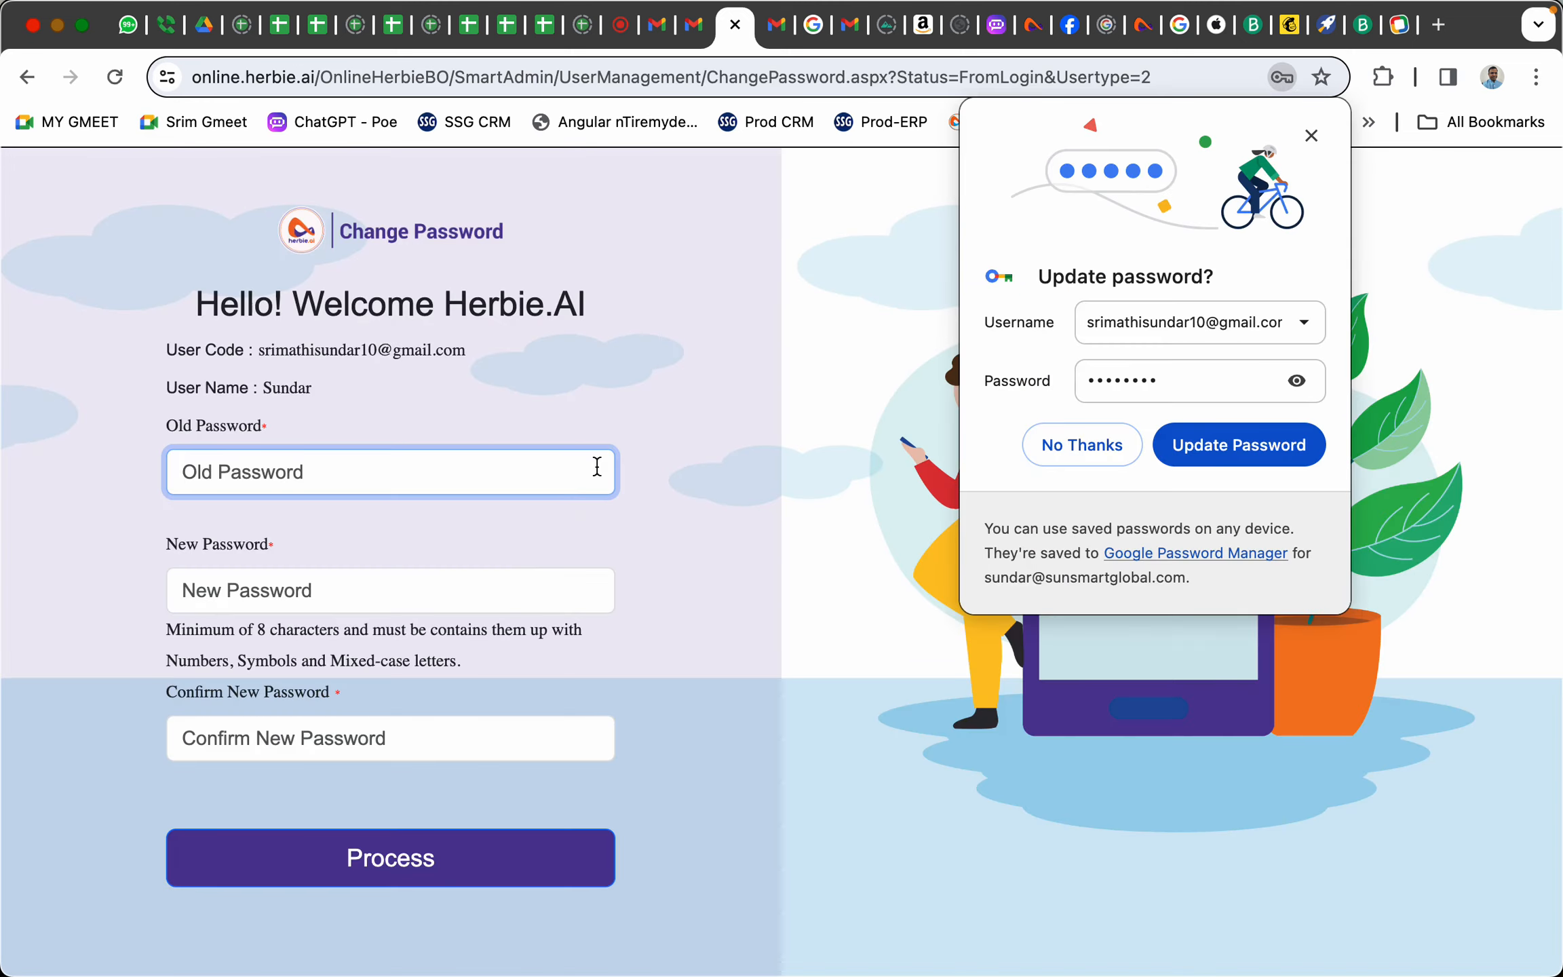
Change the password by entering the old one and a new one twice, then acknowledge the confirmation
{"action": "left_click", "coordinate": [1082, 445]}
{"action": "left_click", "coordinate": [373, 470]}
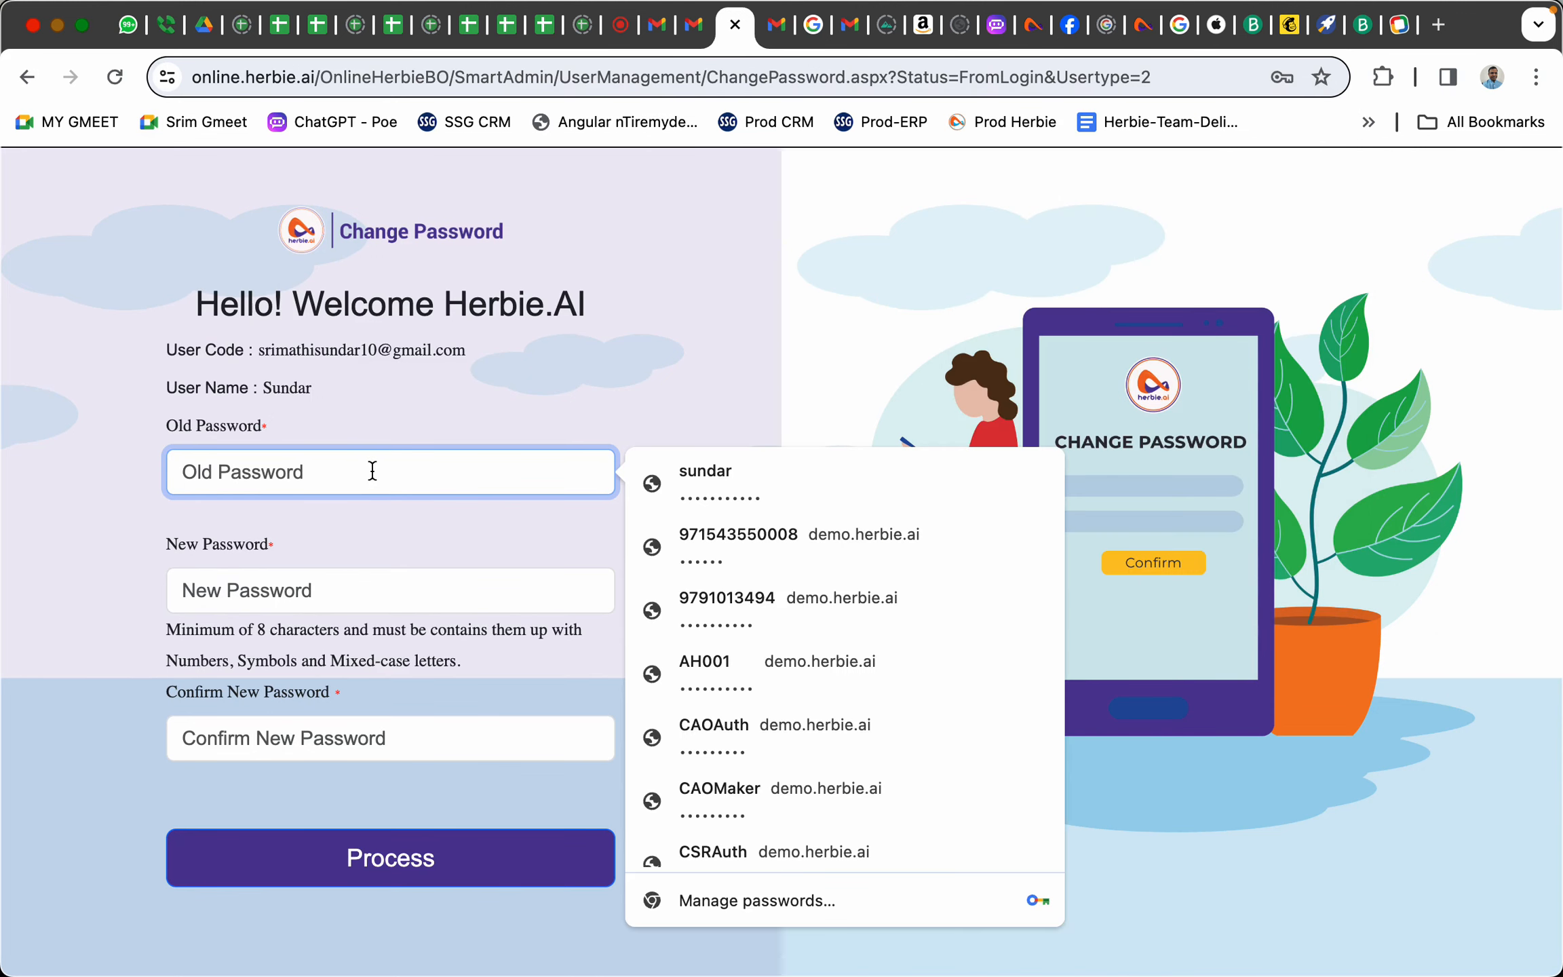
{"action": "key", "text": "super+v"}
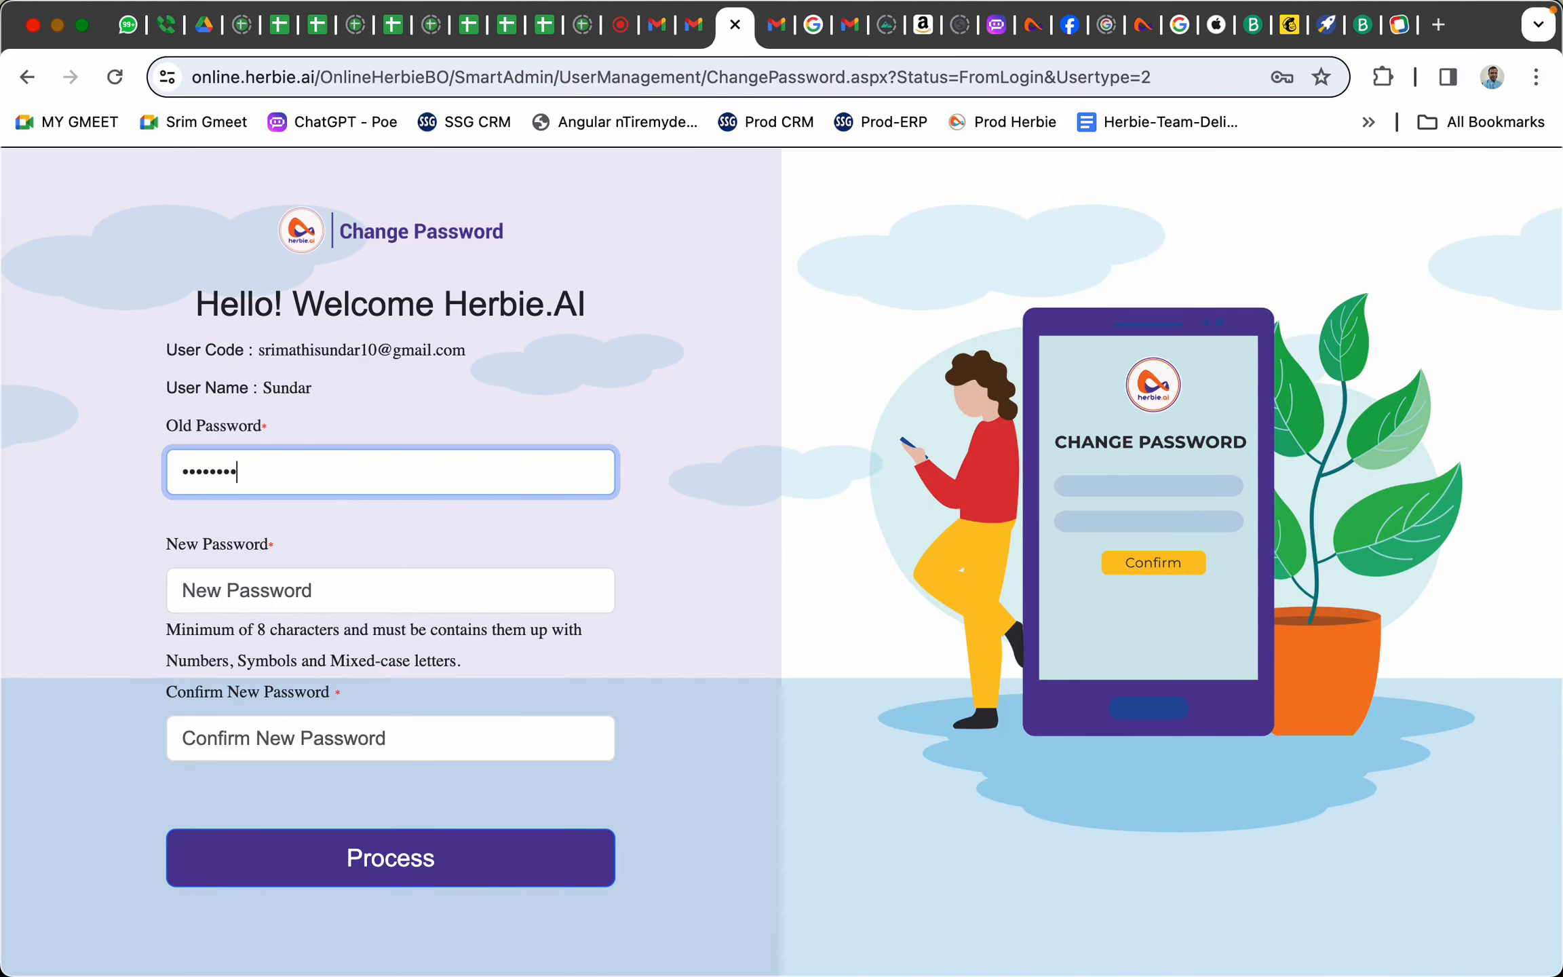
{"action": "left_click", "coordinate": [332, 591]}
{"action": "type", "text": "••••••"}
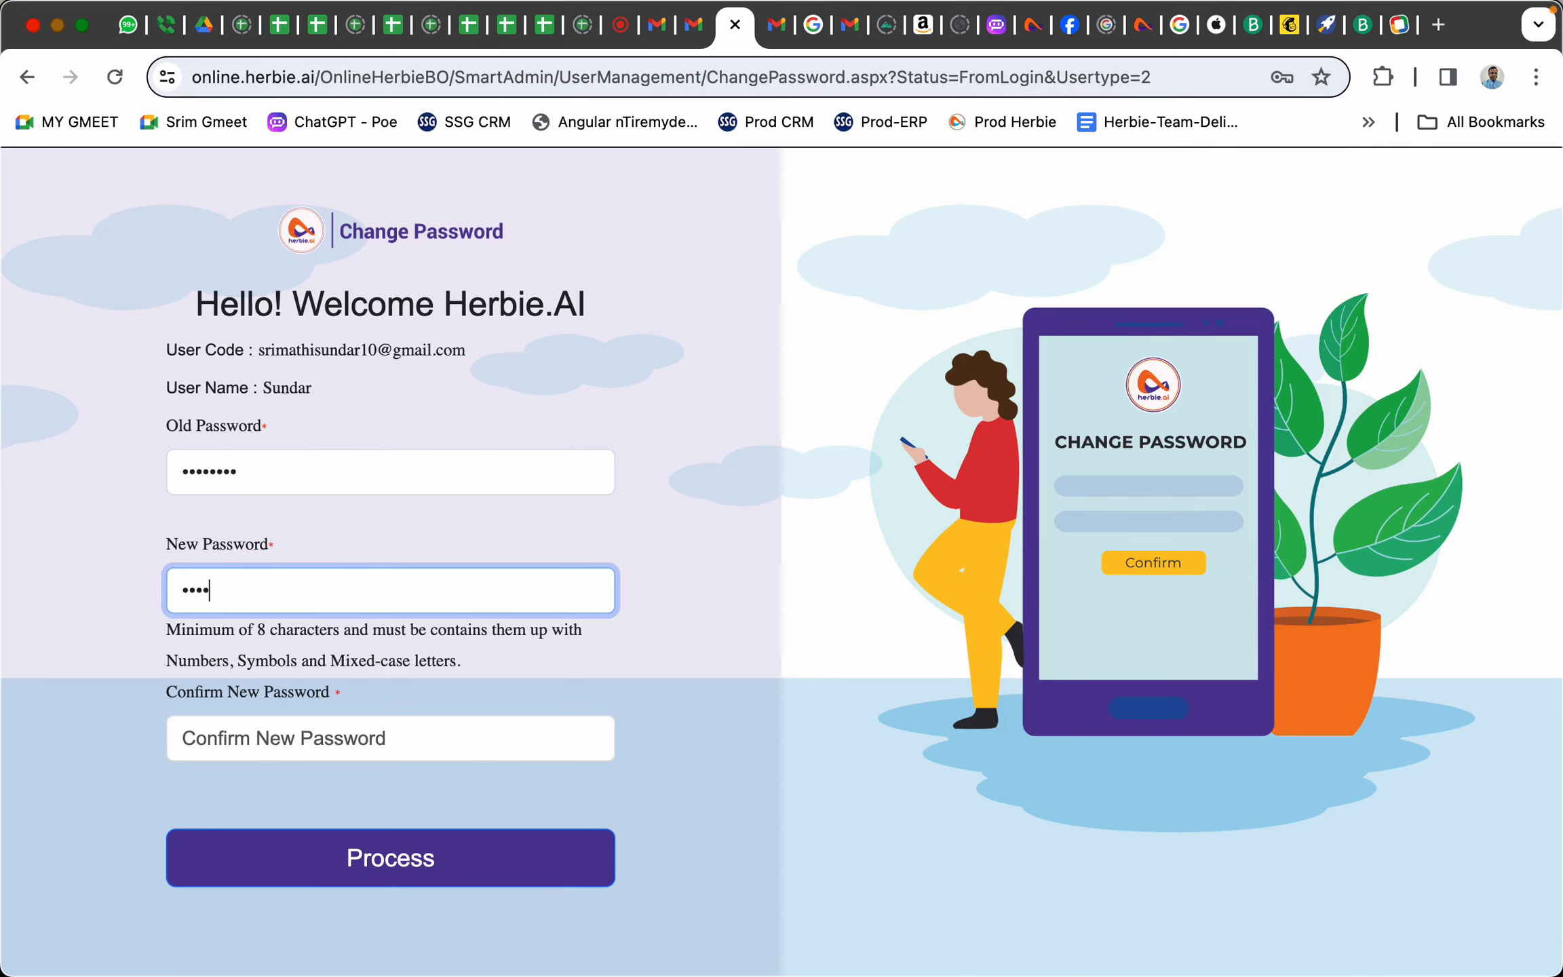
{"action": "type", "text": "•••••"}
{"action": "left_click", "coordinate": [332, 738]}
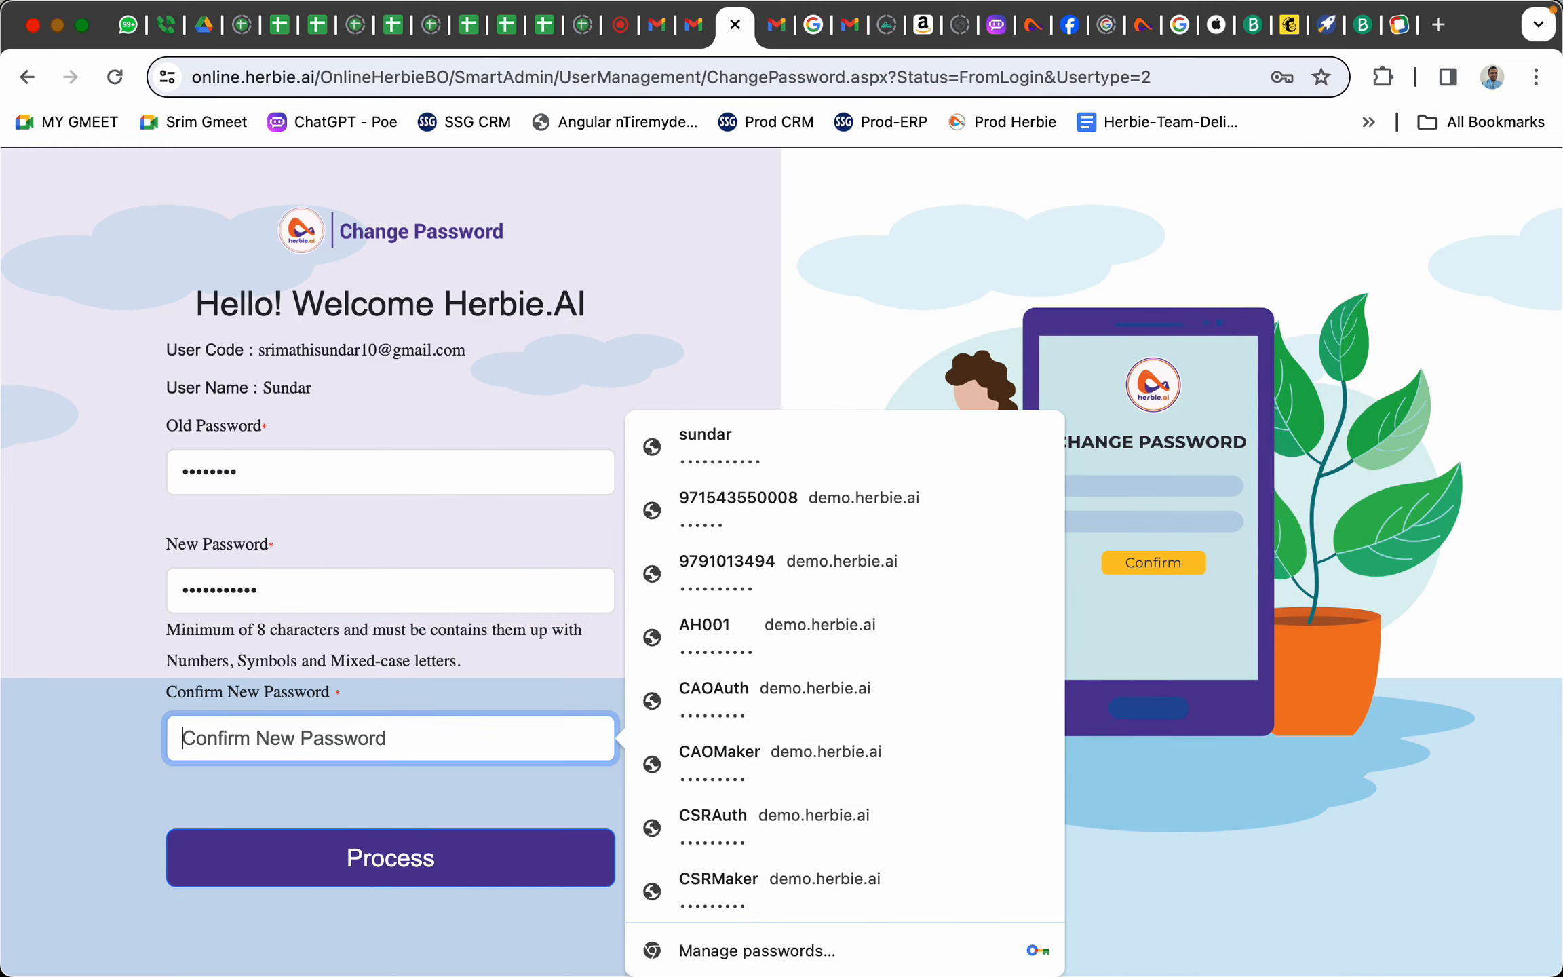
{"action": "type", "text": "•"}
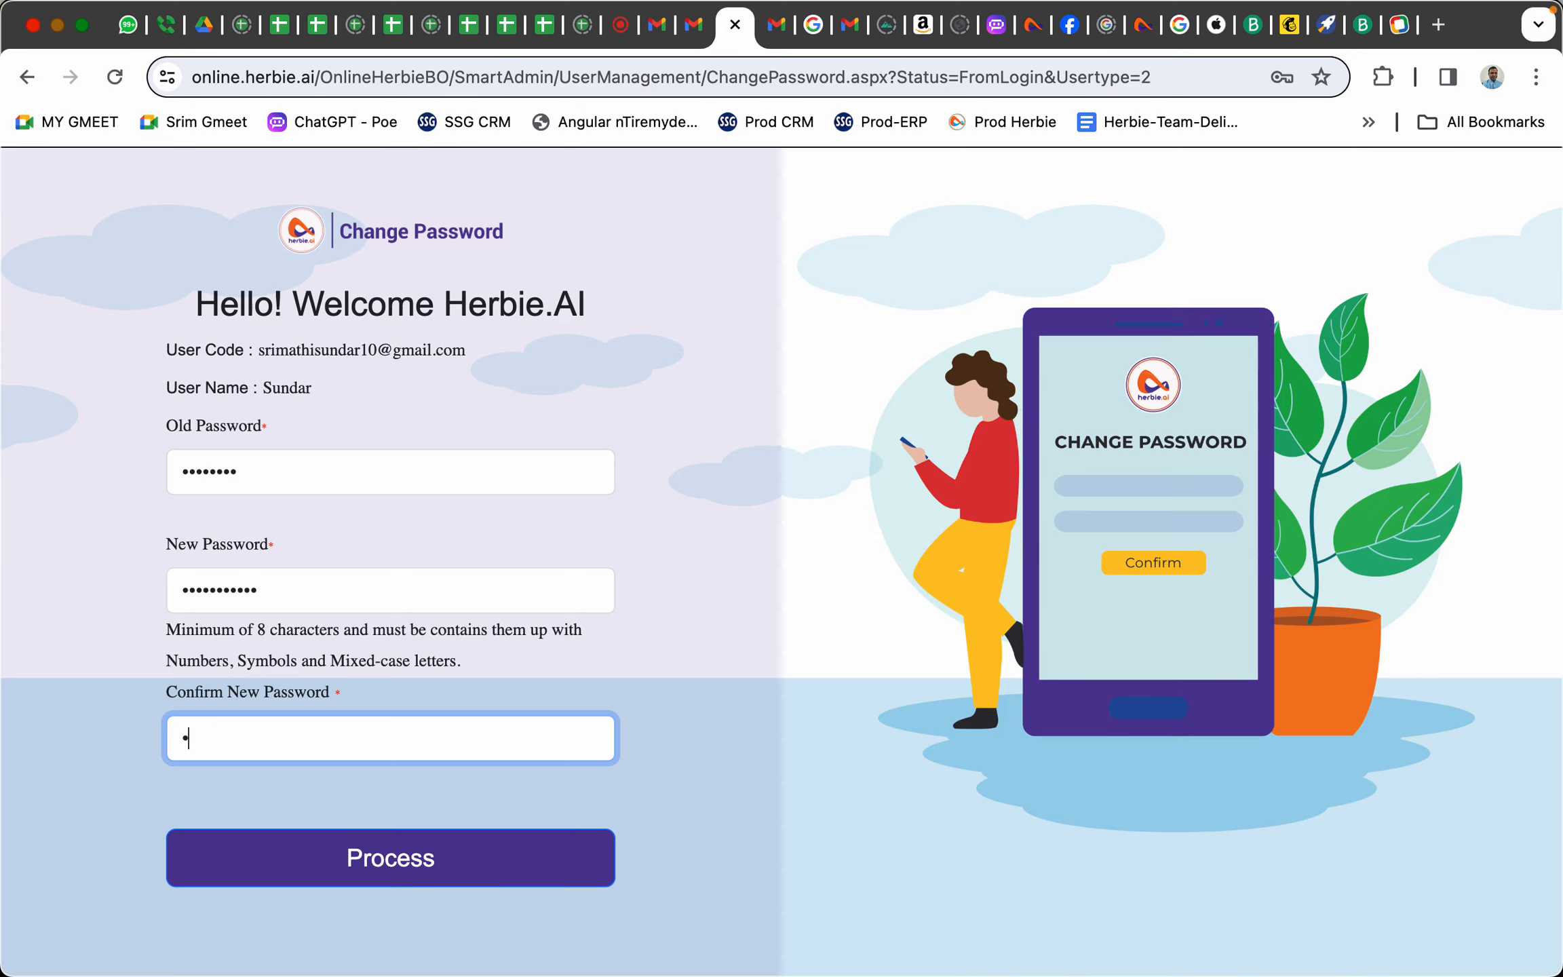
{"action": "type", "text": "••••••••••"}
{"action": "left_click", "coordinate": [403, 860]}
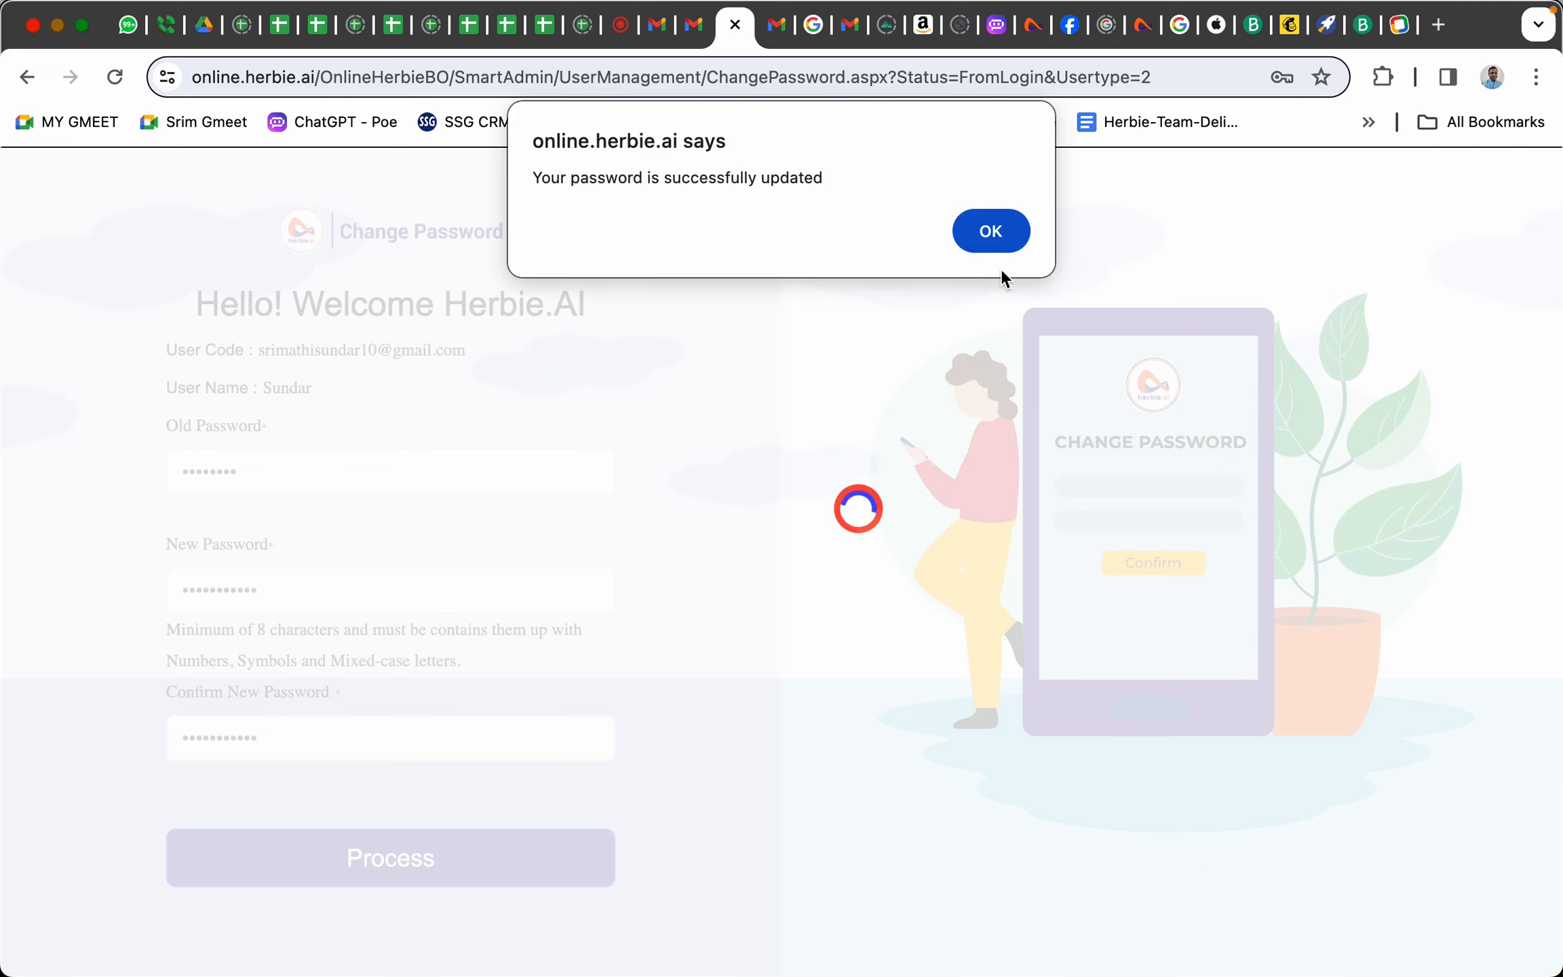
{"action": "left_click", "coordinate": [976, 234]}
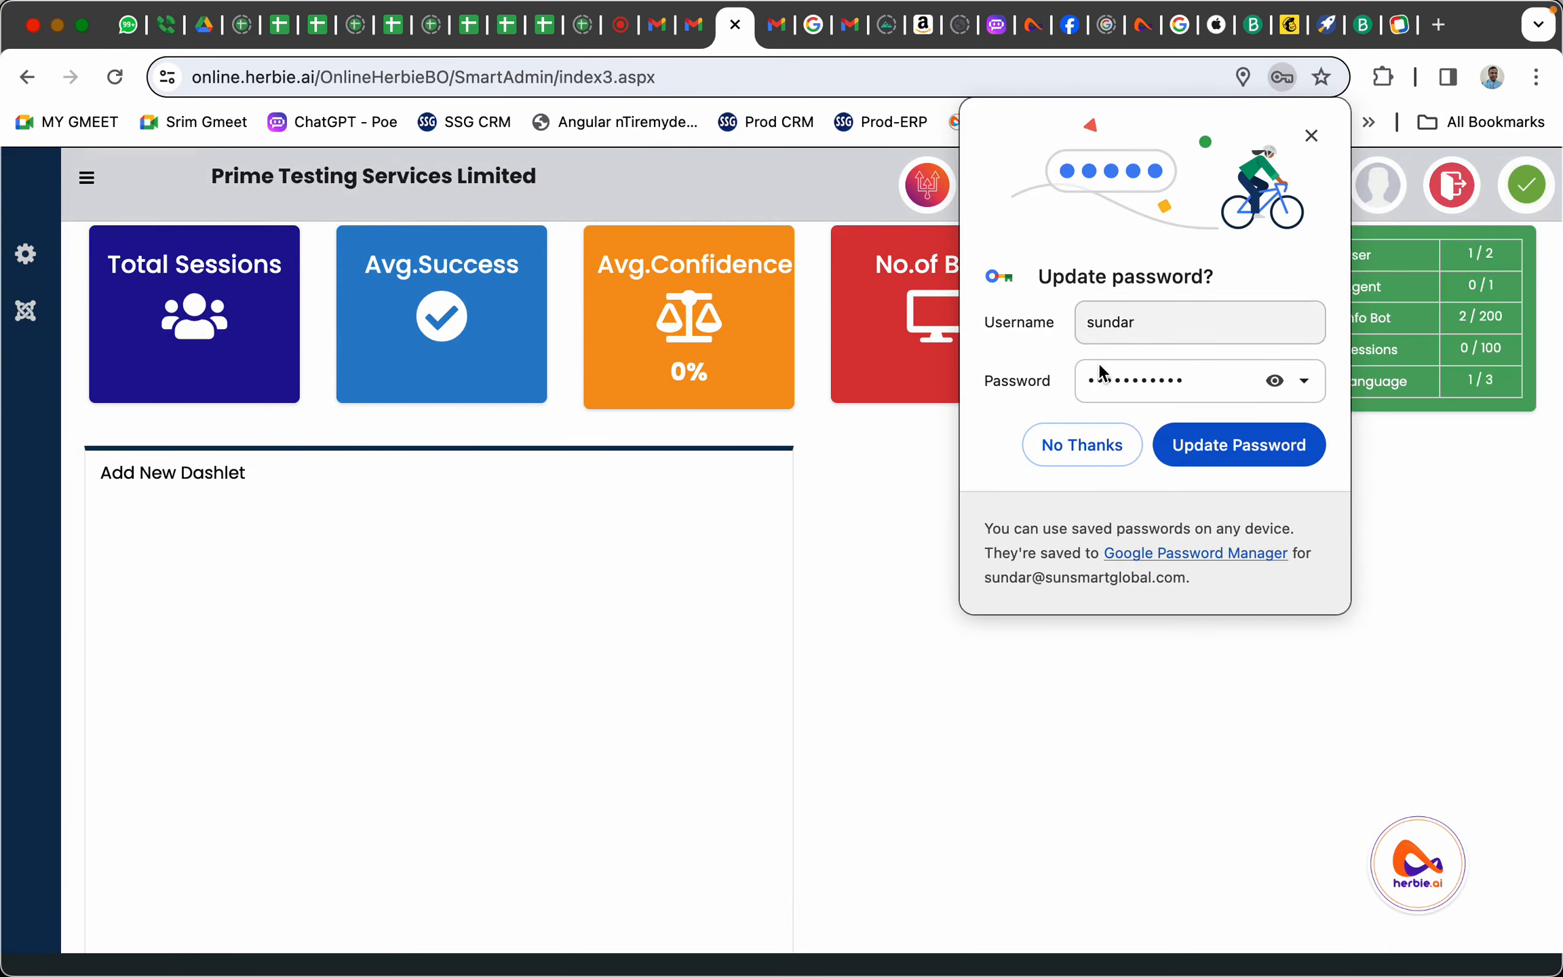
Decline saving the password, then read the 'Herbie.AI Chatbot - Your New Password' email in Gmail
{"action": "left_click", "coordinate": [1090, 443]}
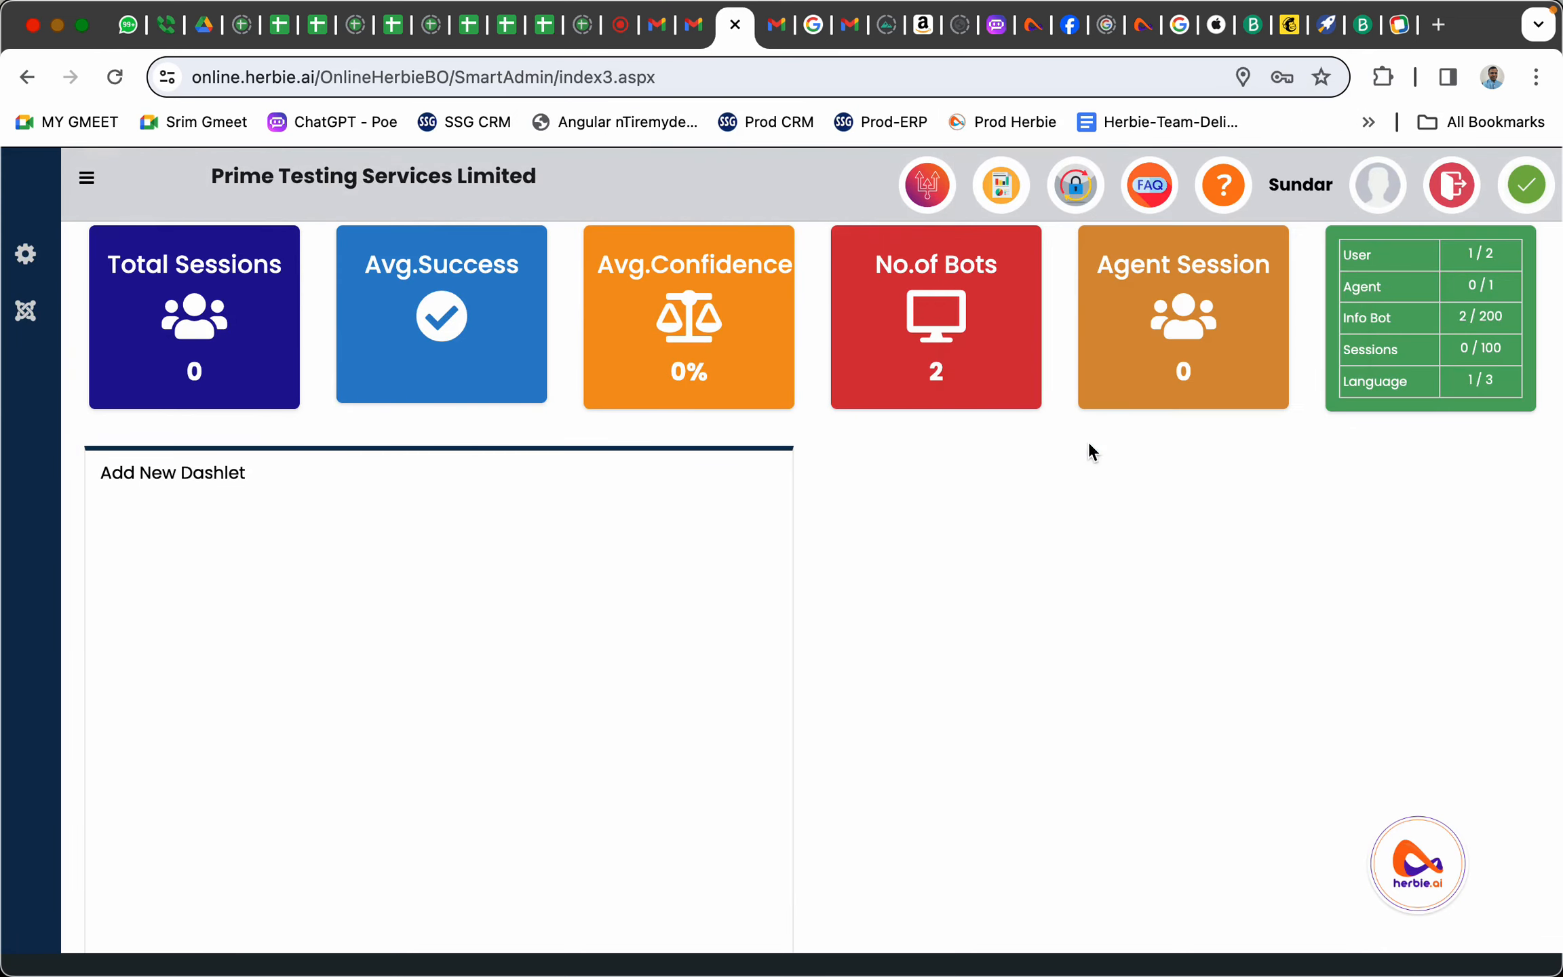
{"action": "left_click", "coordinate": [690, 31]}
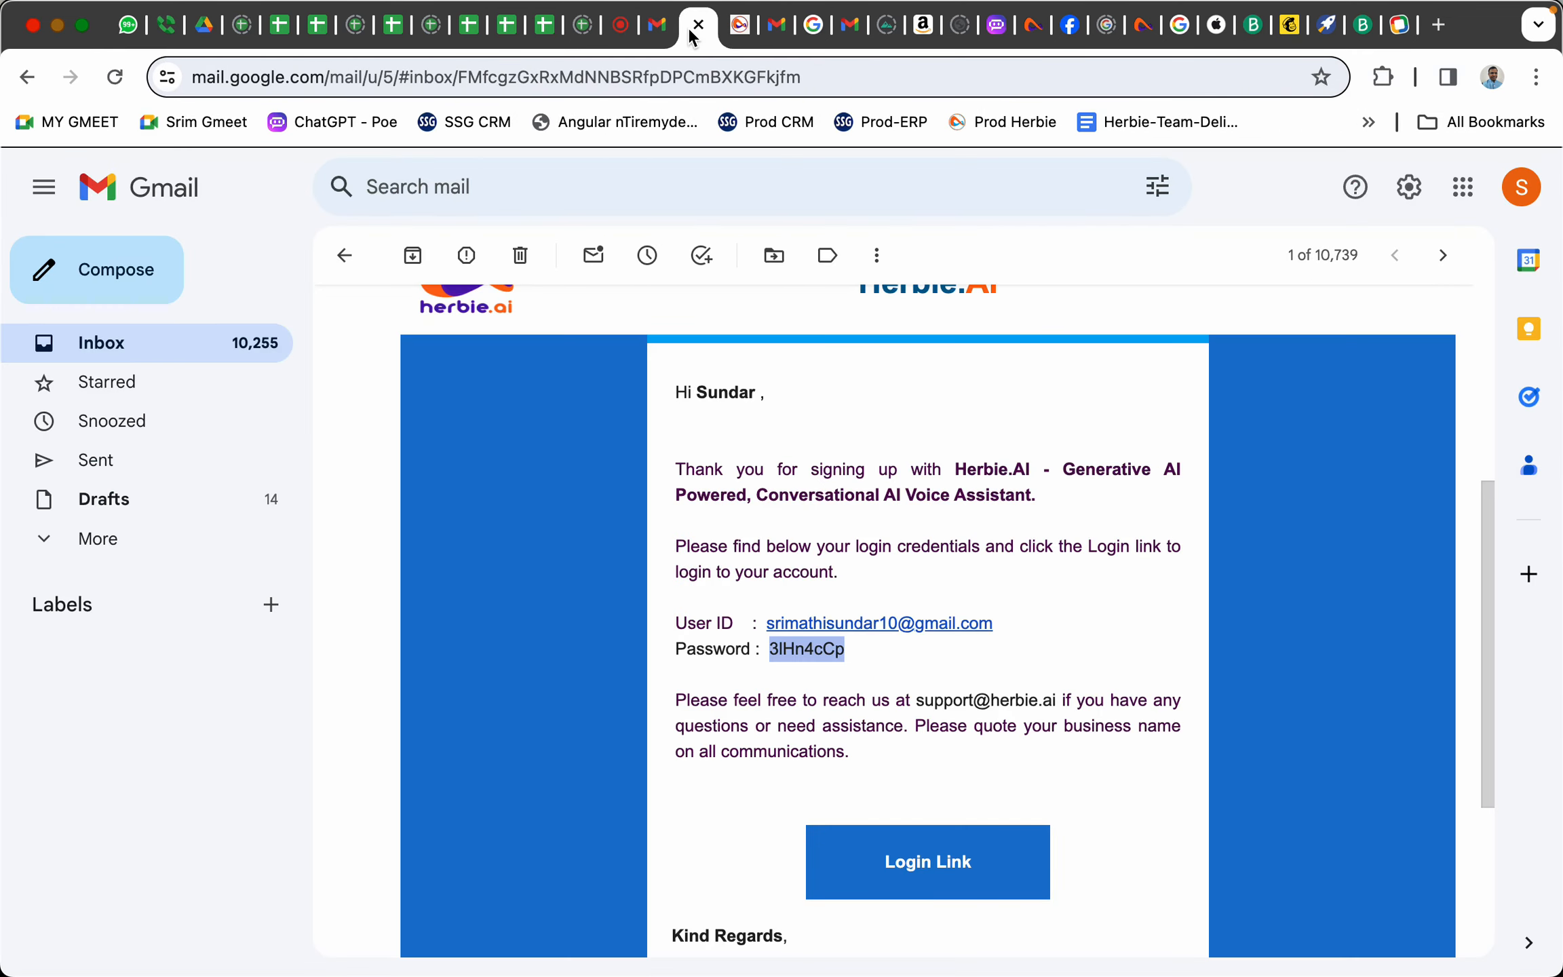
{"action": "left_click", "coordinate": [115, 344]}
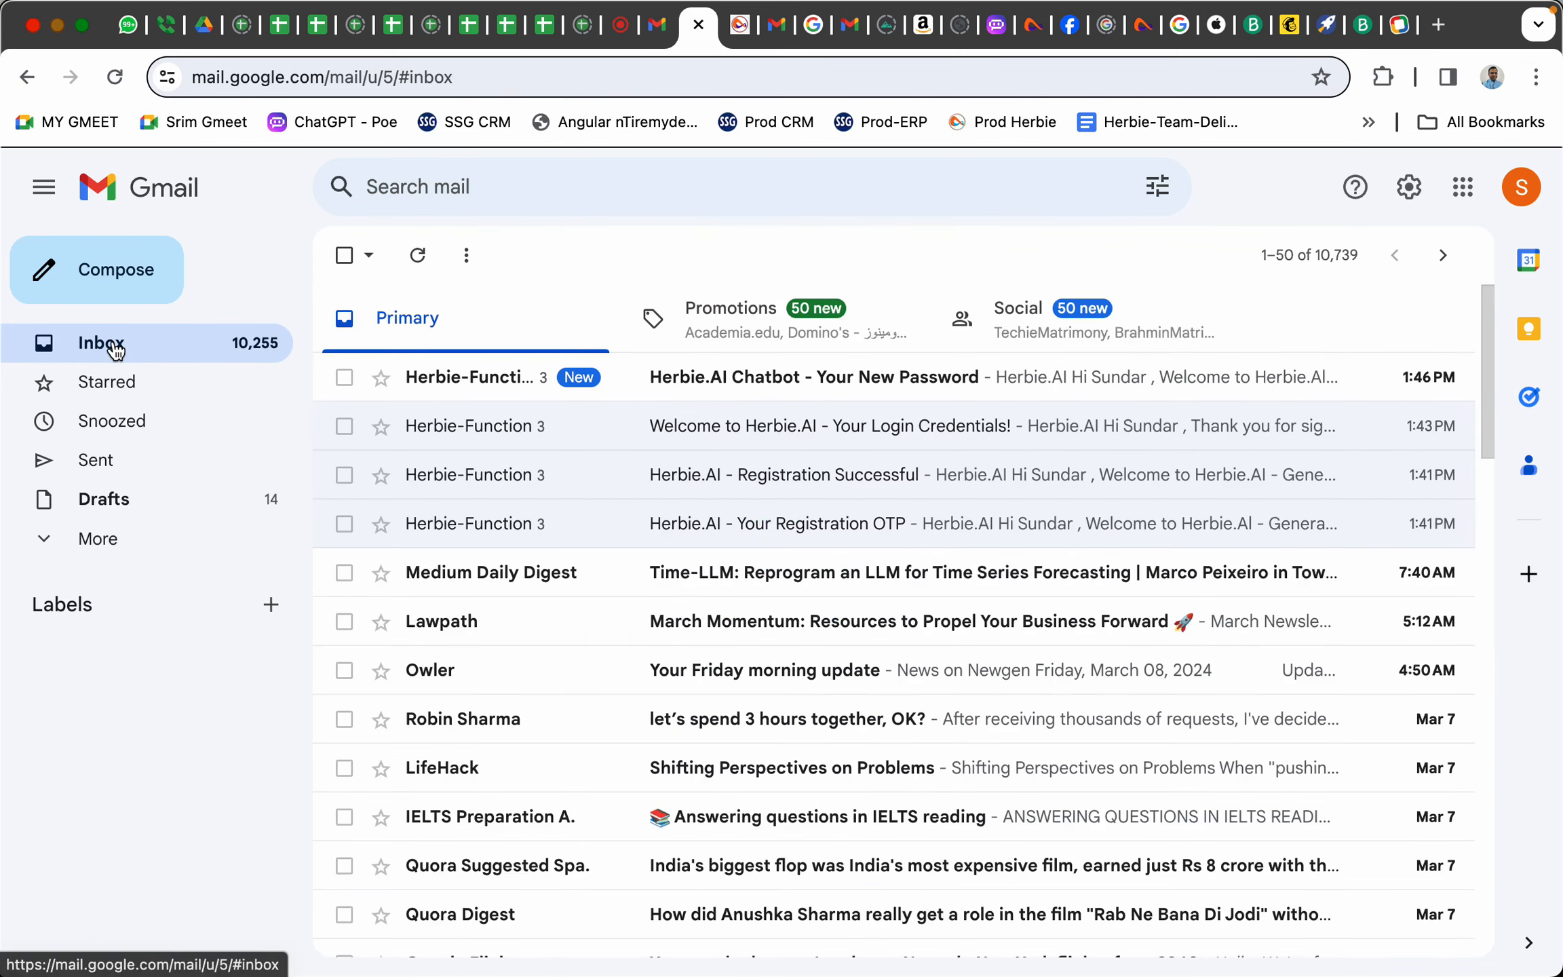
{"action": "left_click", "coordinate": [941, 387]}
{"action": "scroll", "coordinate": [989, 573], "scroll_direction": "down", "scroll_amount": 4}
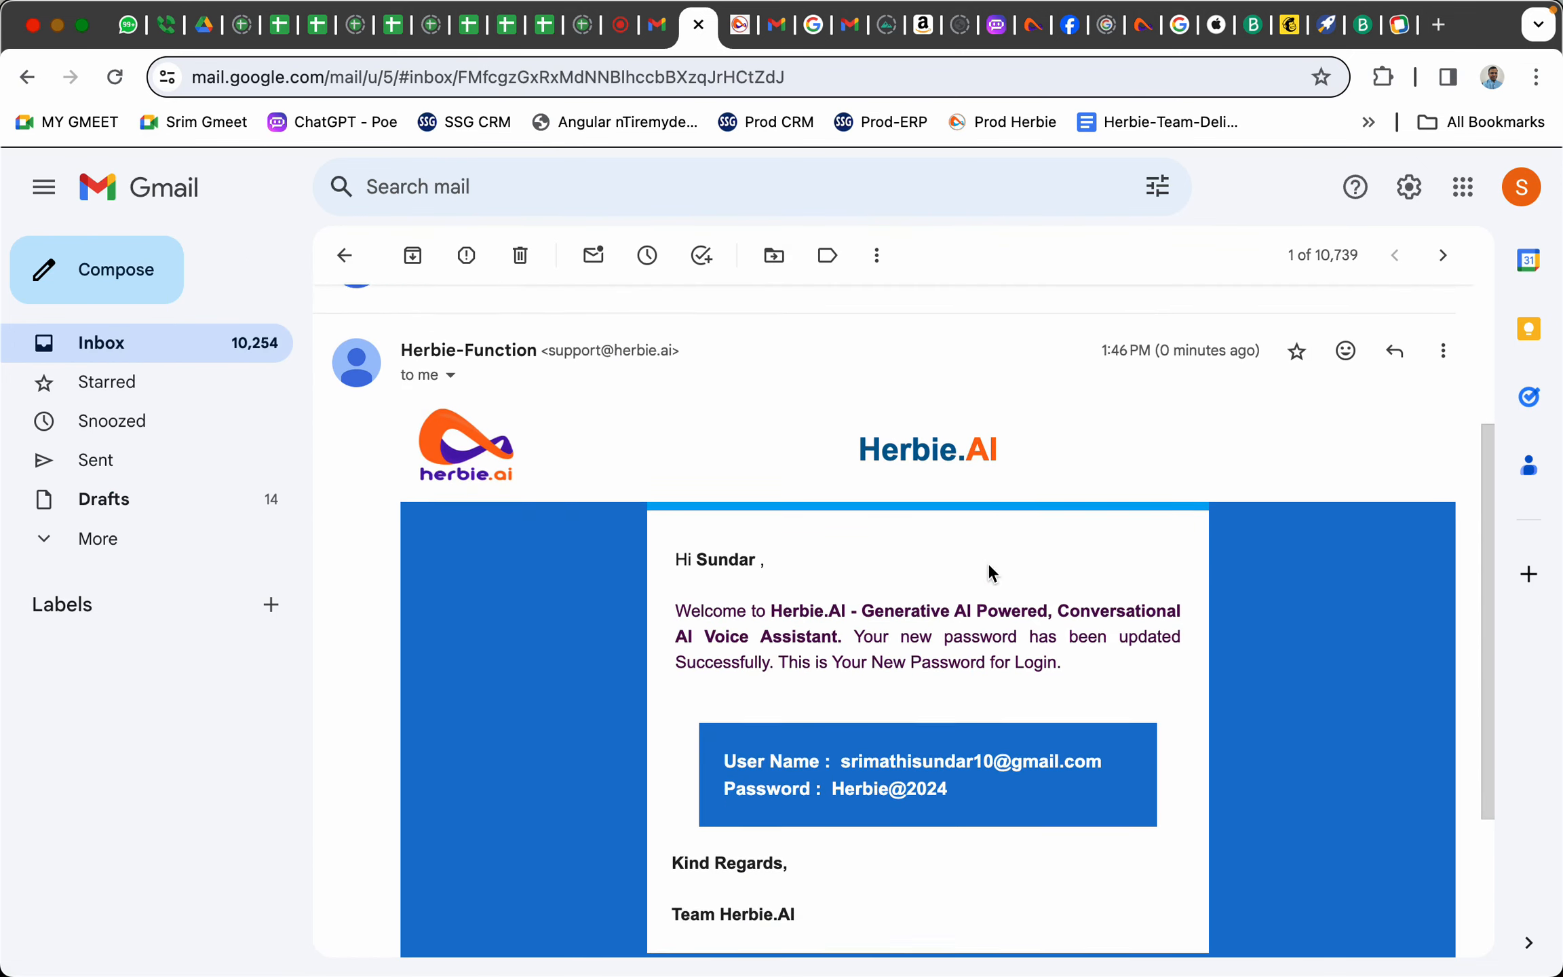
{"action": "scroll", "coordinate": [984, 584], "scroll_direction": "down", "scroll_amount": 1}
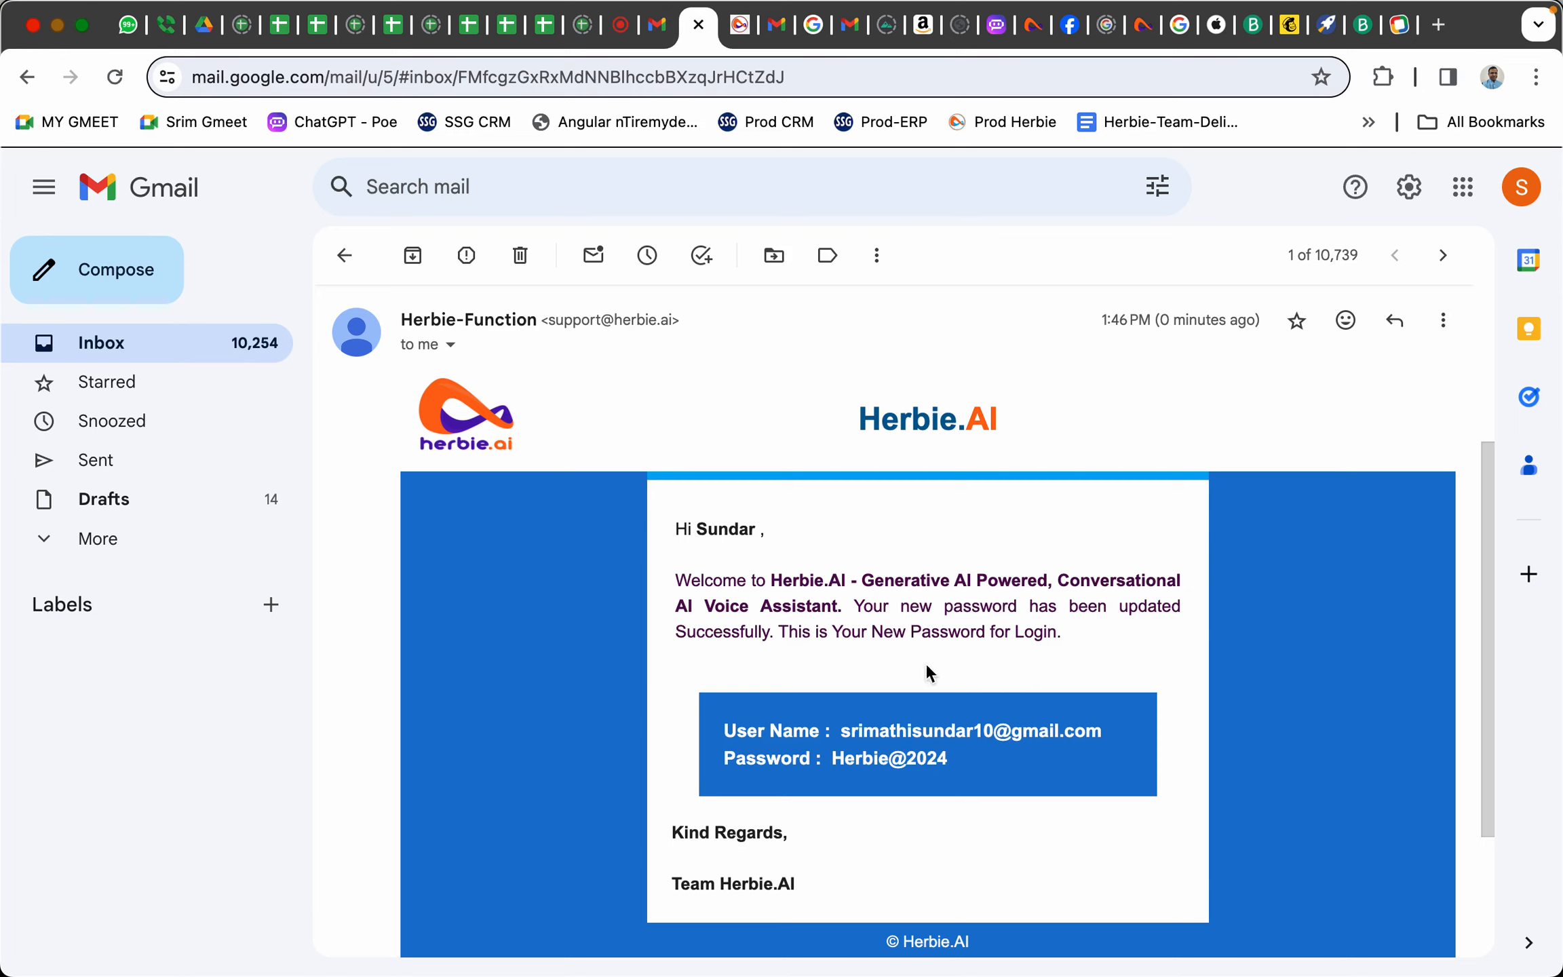
Return to the Herbie.AI dashboard and briefly highlight the company name Prime Testing Services Limited
{"action": "left_click", "coordinate": [742, 29]}
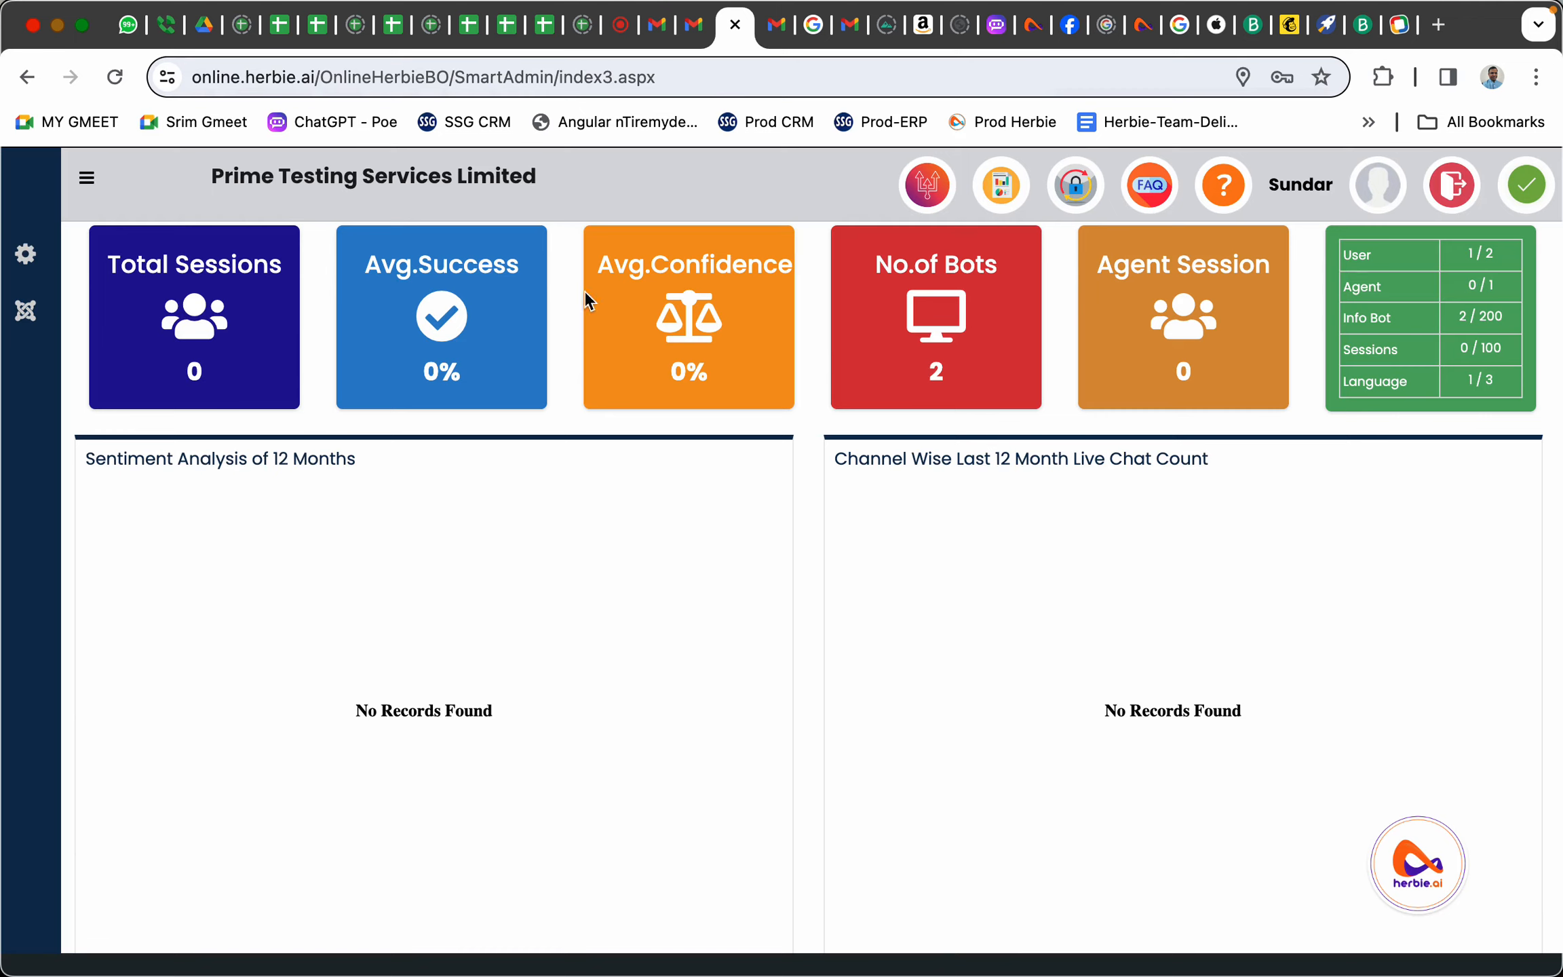
{"action": "left_click_drag", "start_coordinate": [211, 176], "coordinate": [537, 187]}
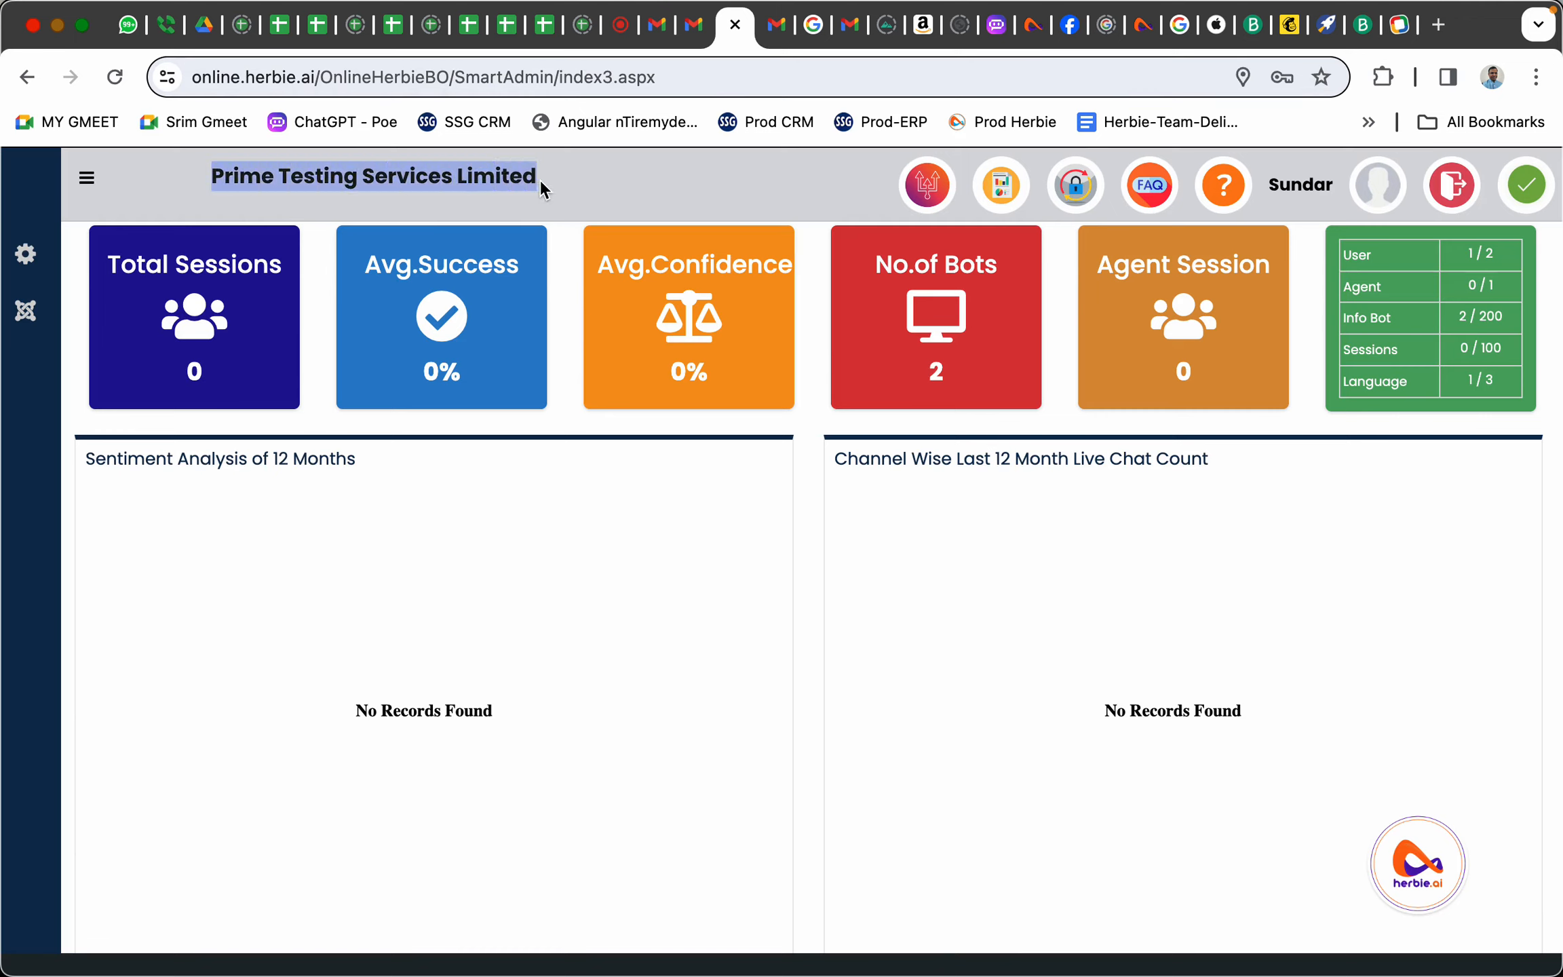
{"action": "left_click", "coordinate": [541, 180]}
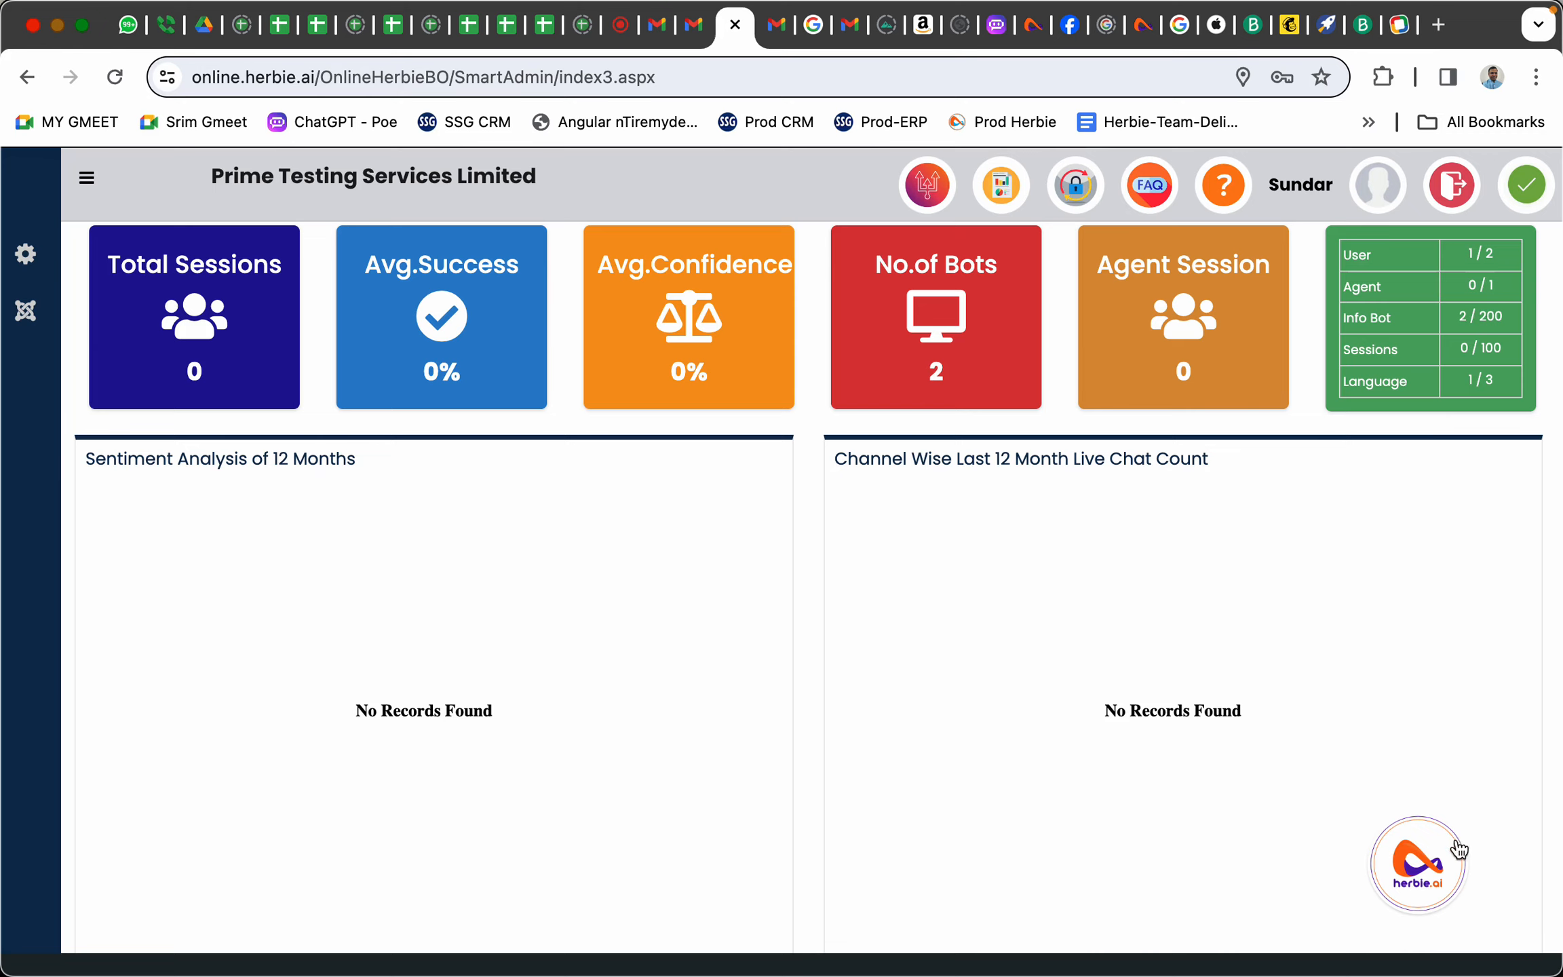
Open the Herbie chatbot, select its 'Welcome to Herbie' greeting, then close the chat window
{"action": "left_click", "coordinate": [1419, 888]}
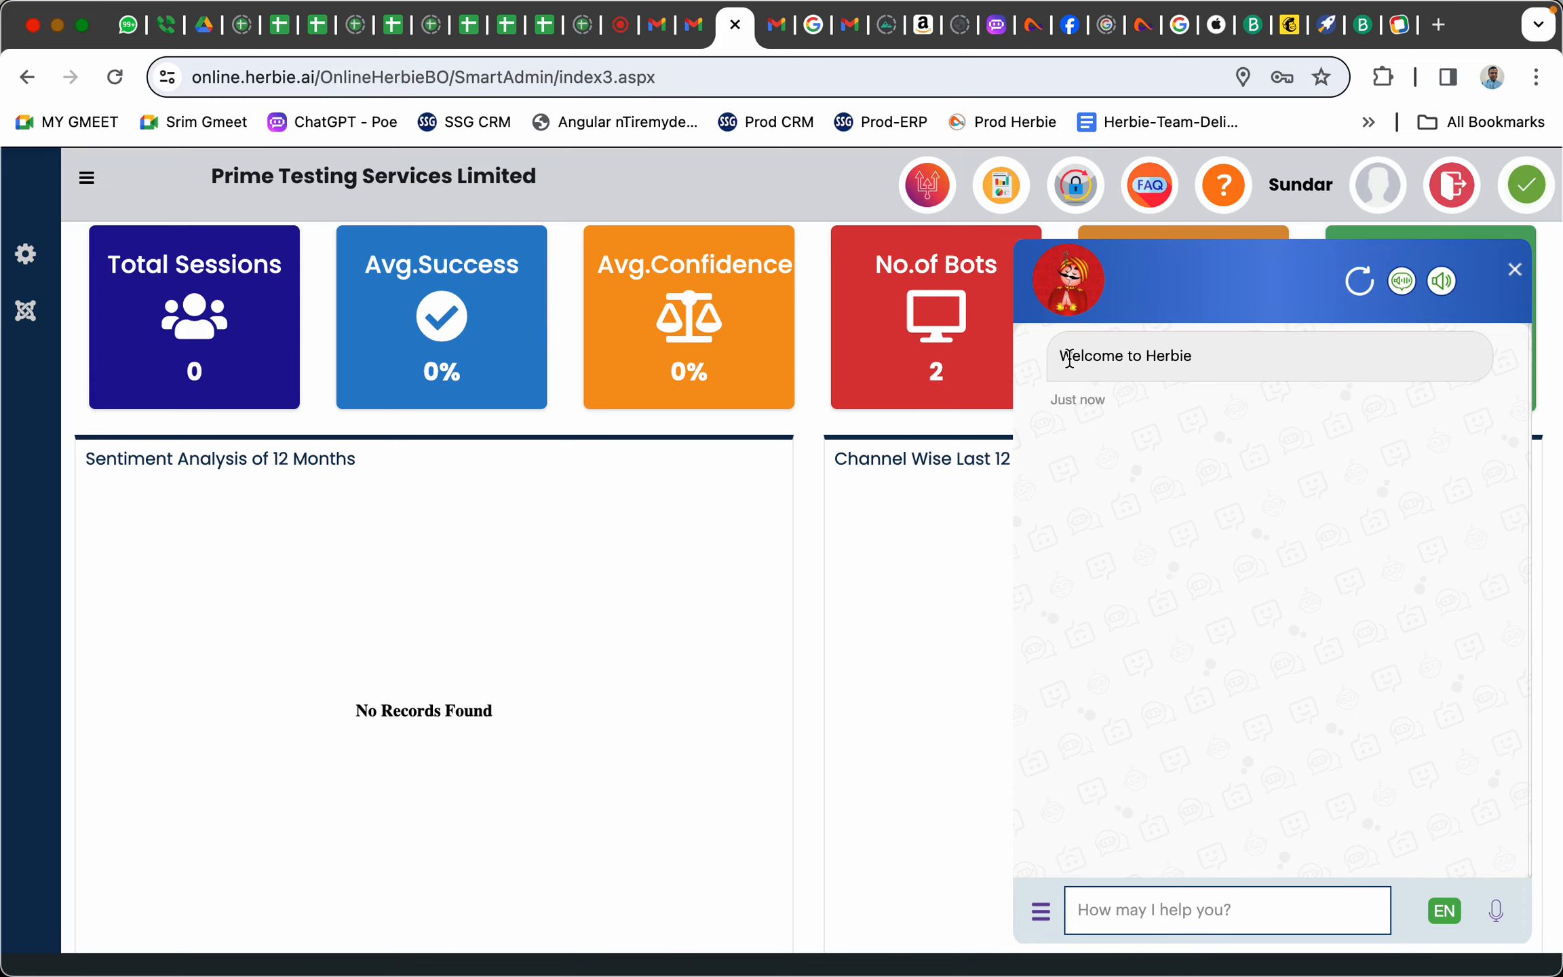
{"action": "left_click_drag", "start_coordinate": [1073, 354], "coordinate": [1222, 374]}
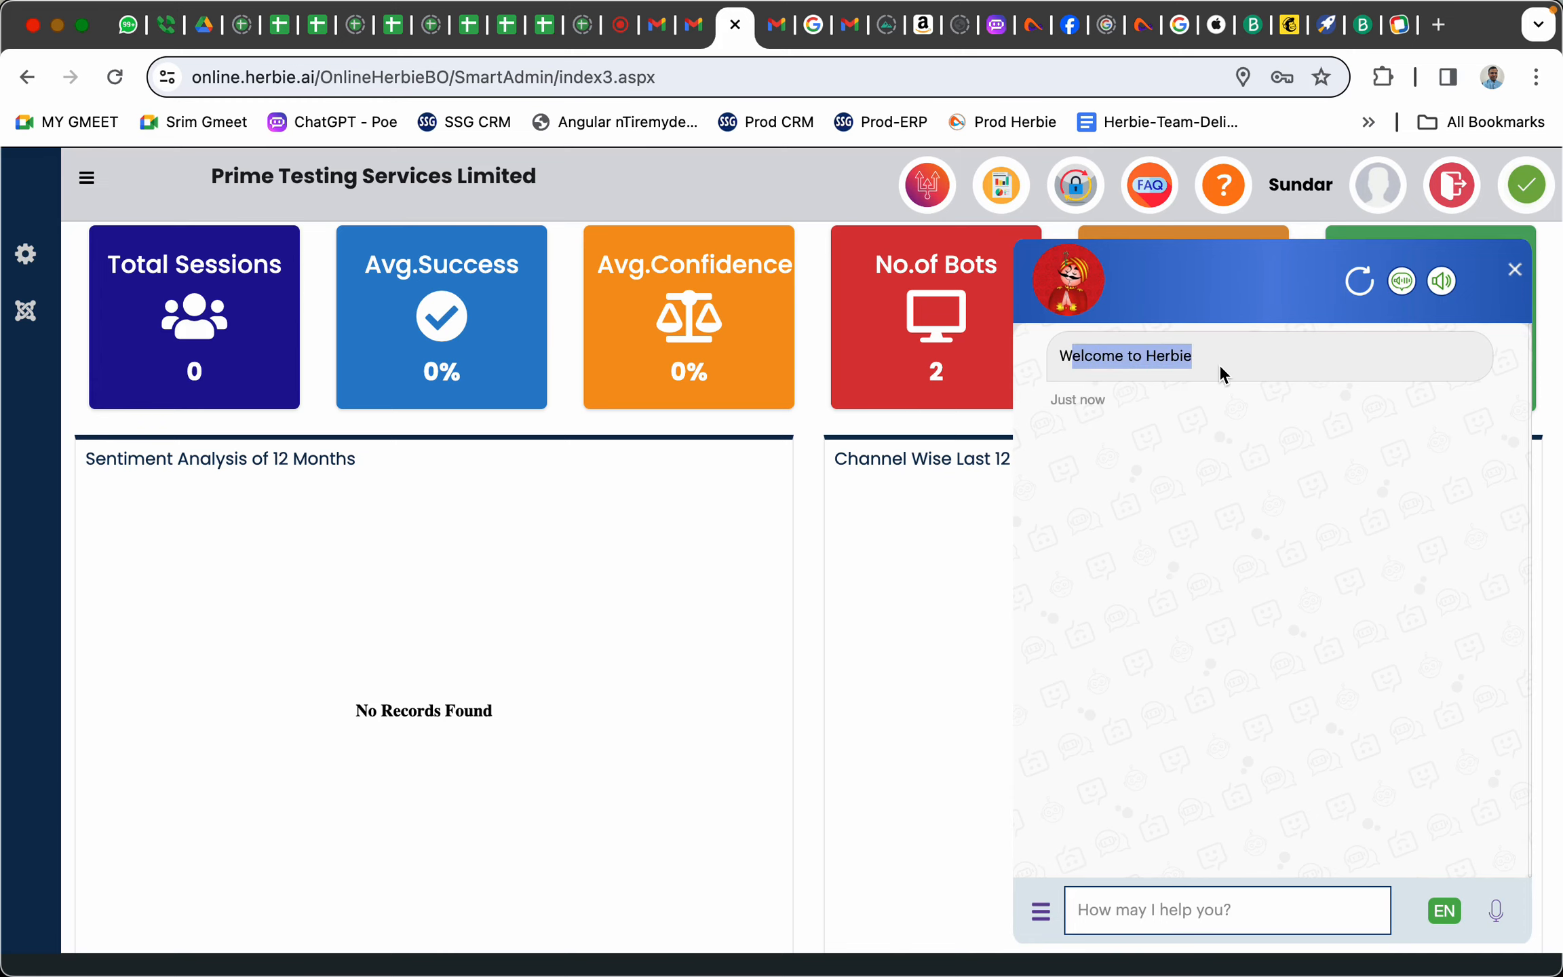
{"action": "left_click", "coordinate": [1516, 274]}
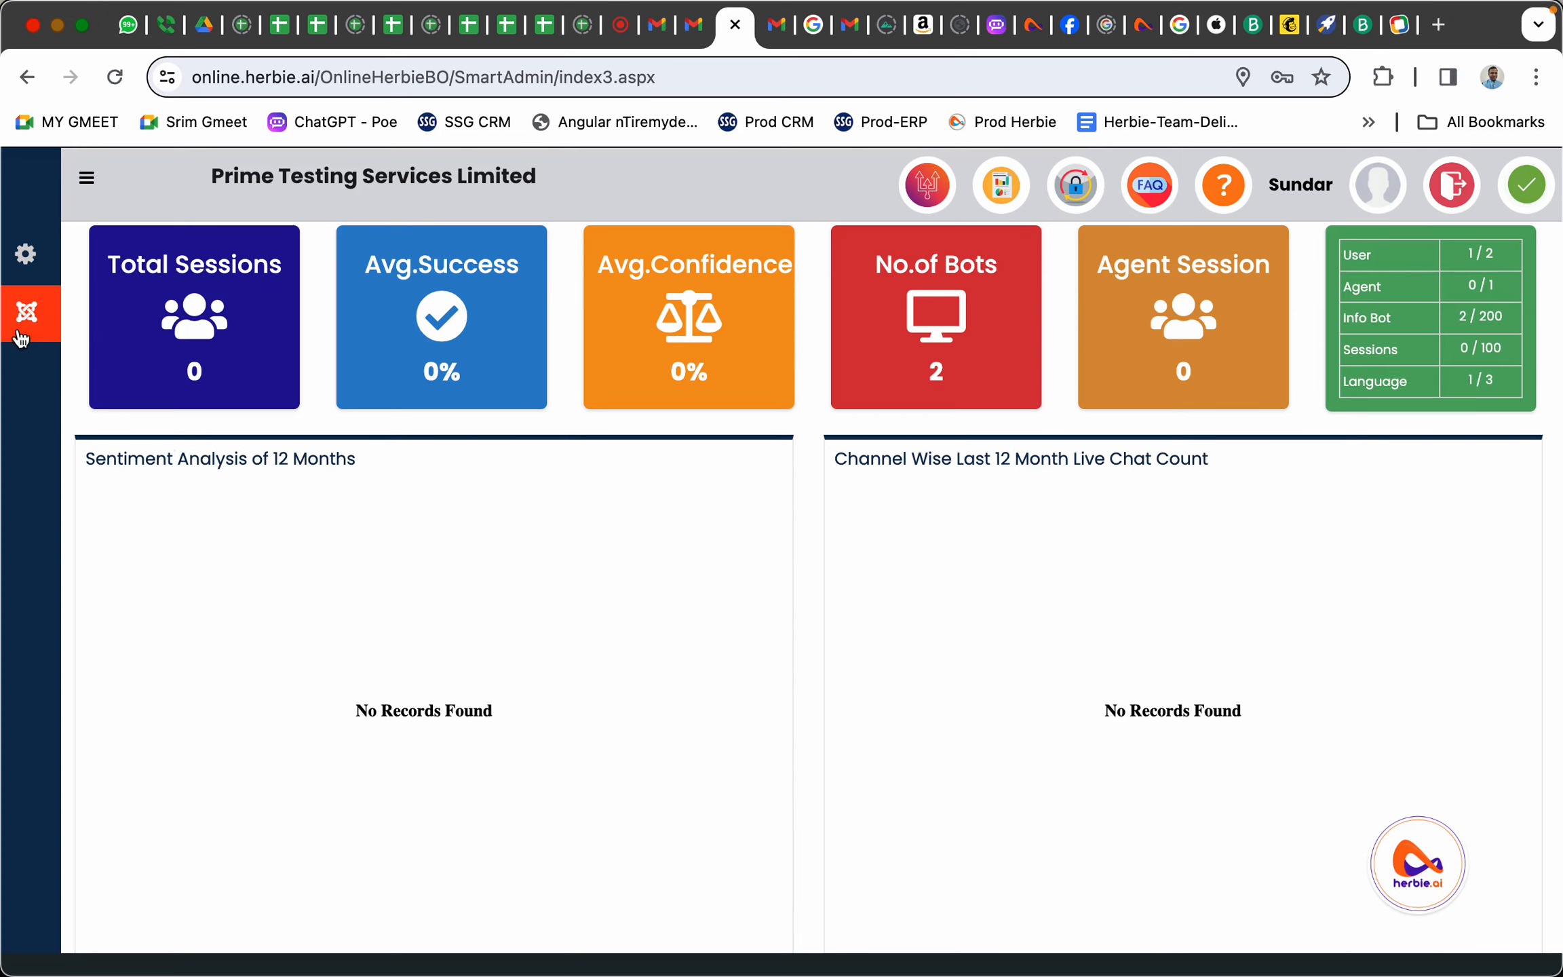
Open Settings > Generative AI Upload, then bring the Herbie AI Upload-TestingServices workbook forward in Excel
{"action": "left_click", "coordinate": [25, 256]}
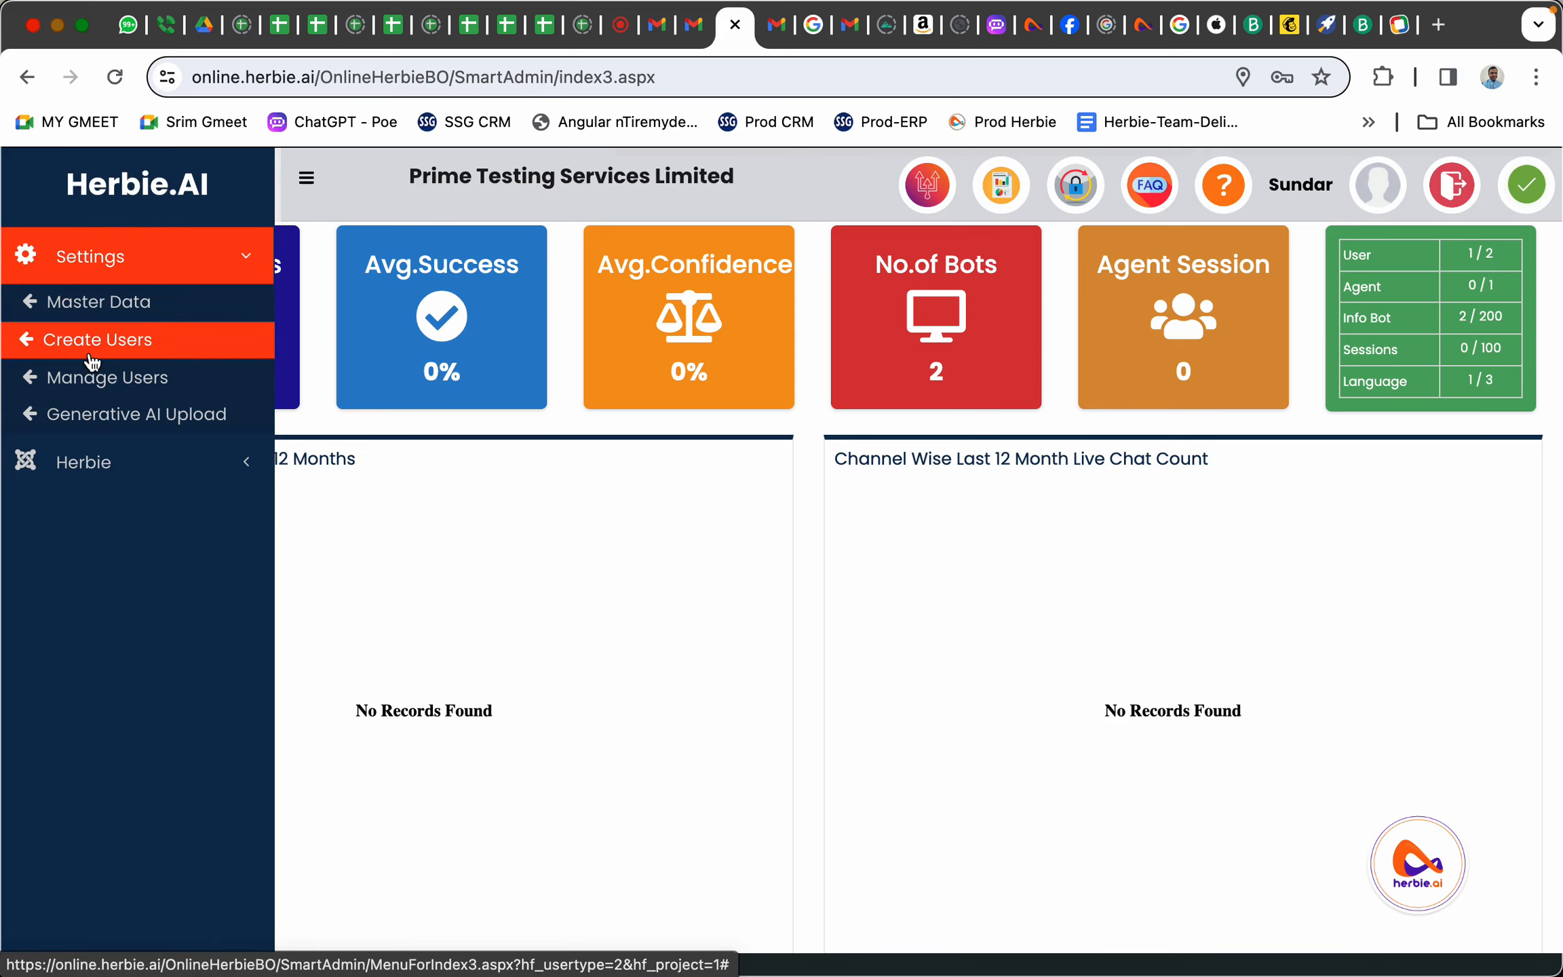
{"action": "left_click", "coordinate": [107, 416]}
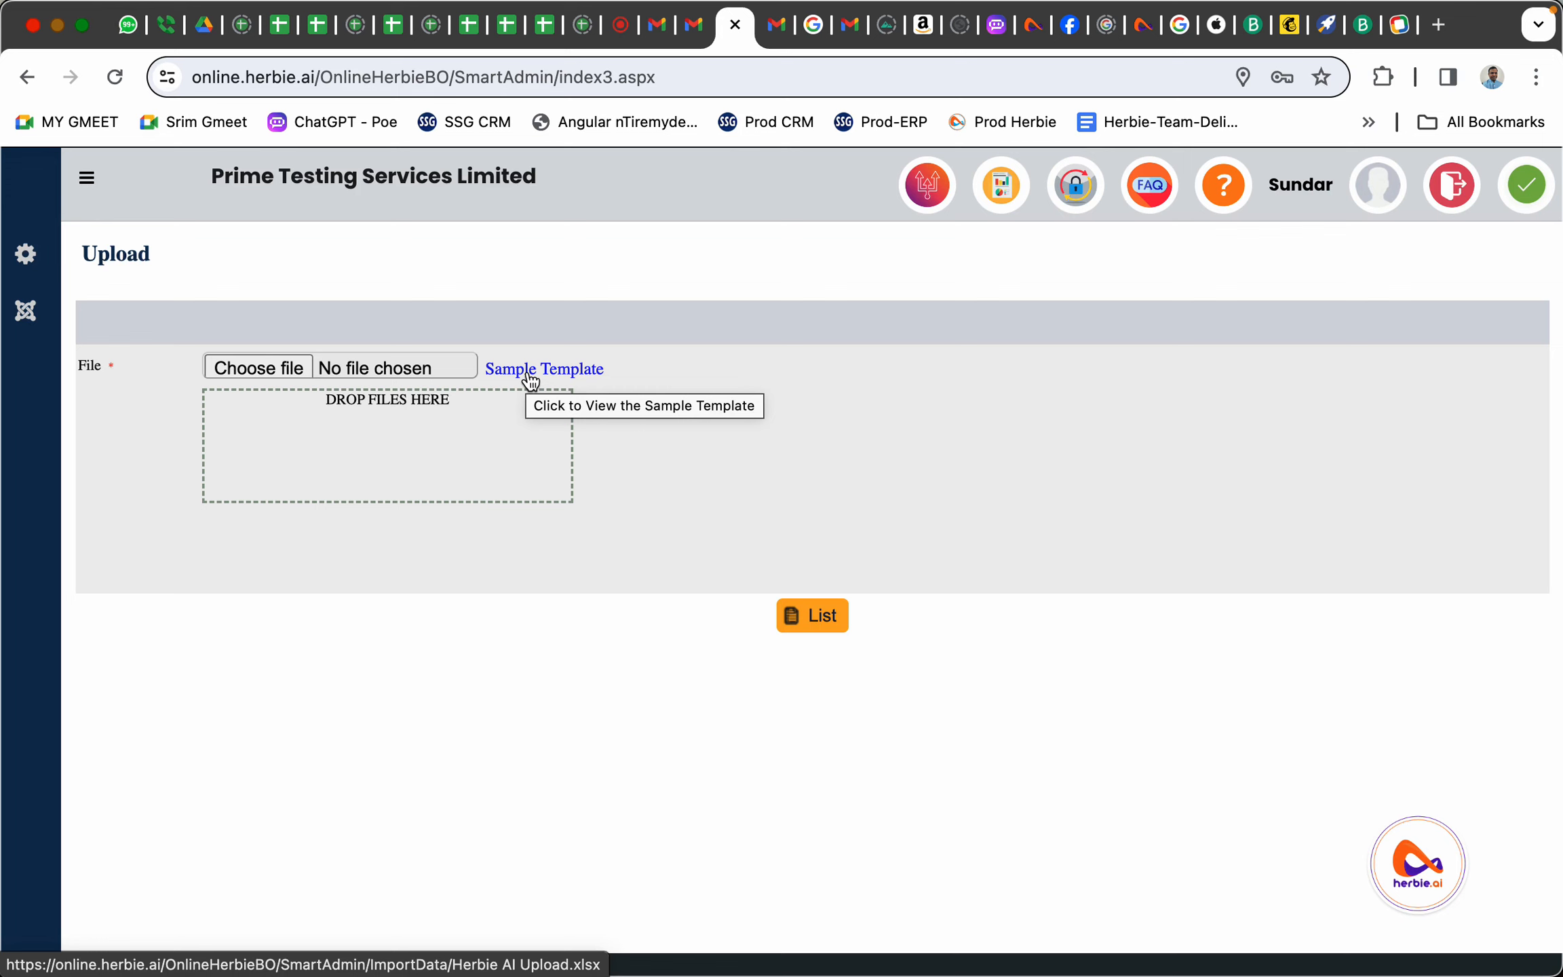
{"action": "key", "text": "super+Tab"}
{"action": "key", "text": "super+Tab"}
{"action": "key", "text": "super+Tab"}
{"action": "key", "text": "super+Tab"}
{"action": "key", "text": "super+Tab"}
{"action": "key", "text": "super+Tab"}
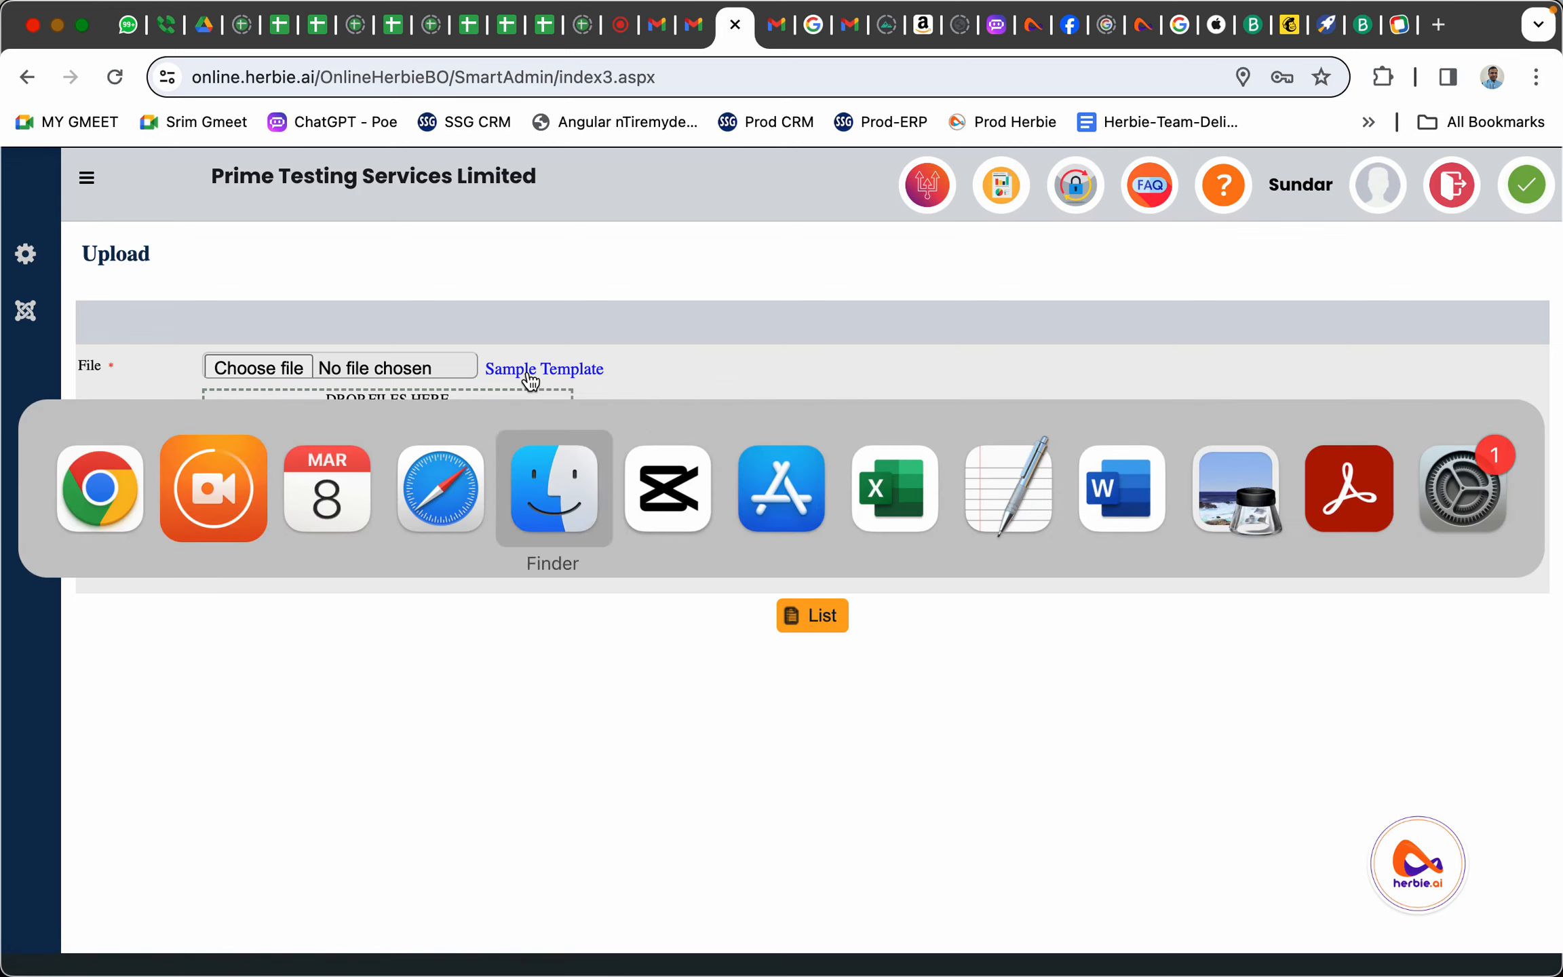
{"action": "key", "text": "super+Tab"}
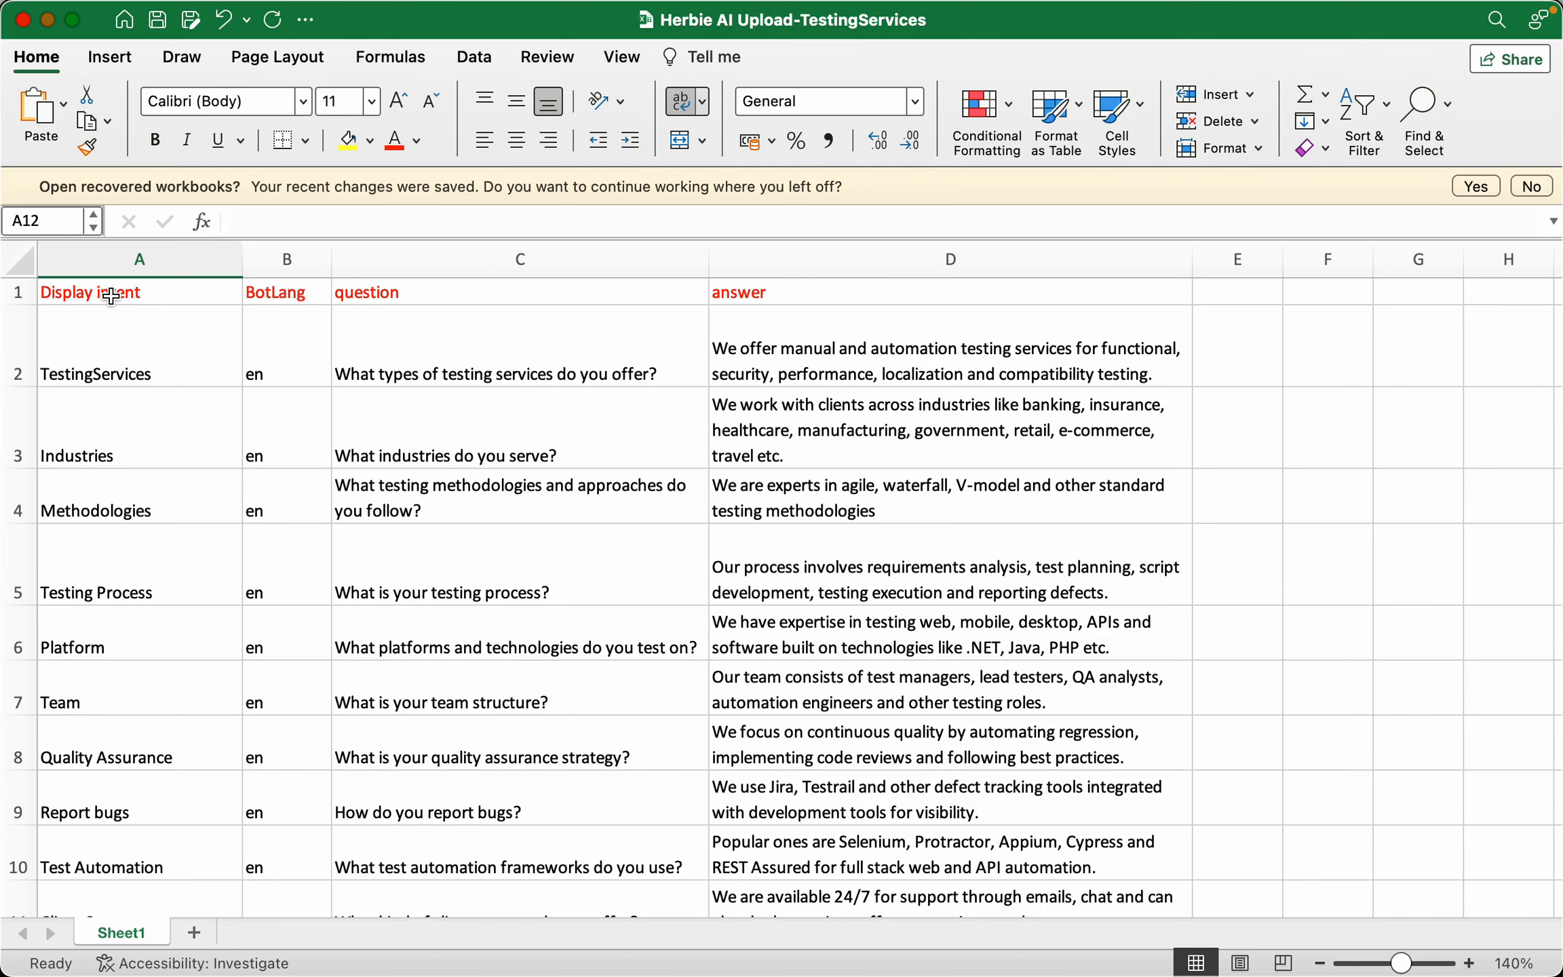
{"action": "left_click", "coordinate": [89, 295]}
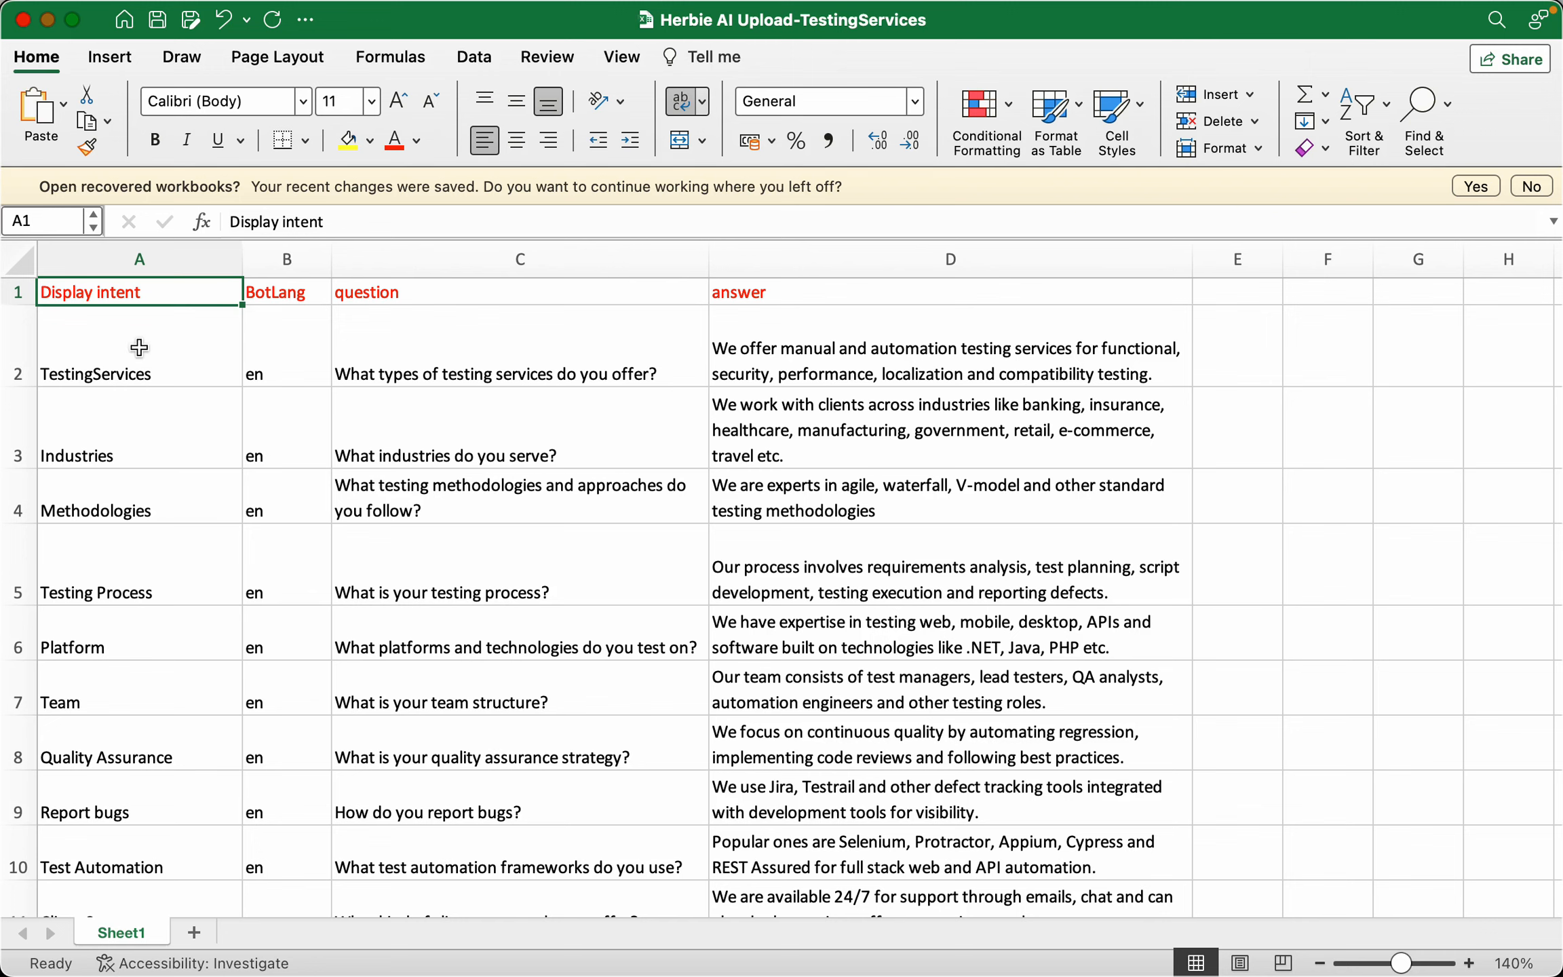
{"action": "left_click", "coordinate": [99, 361]}
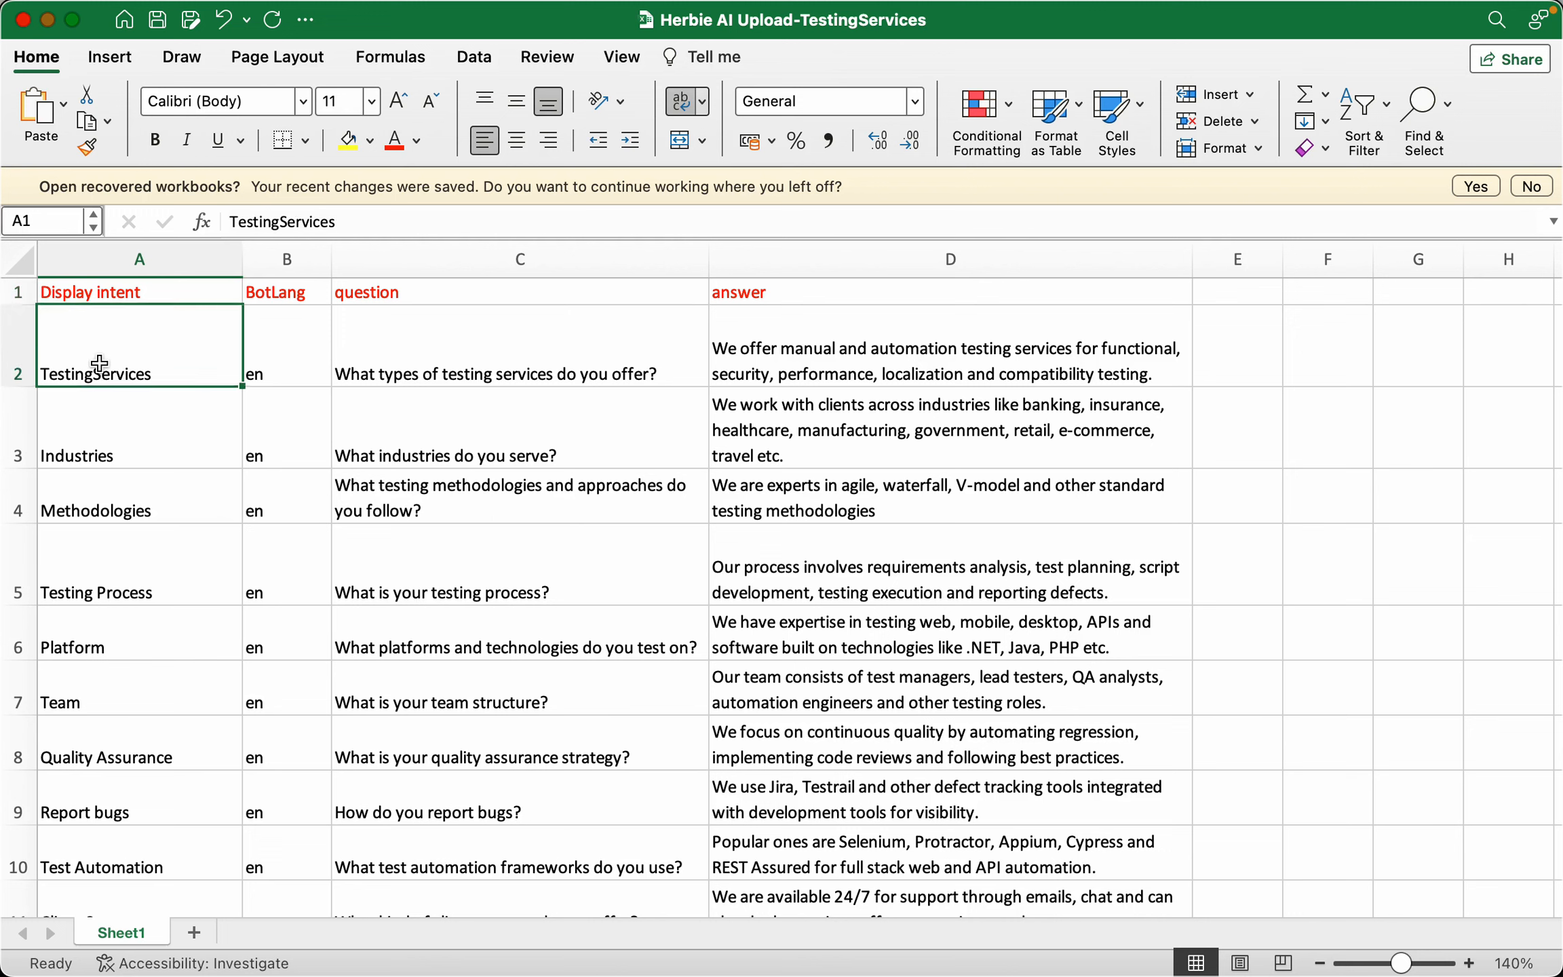
{"action": "left_click", "coordinate": [810, 347]}
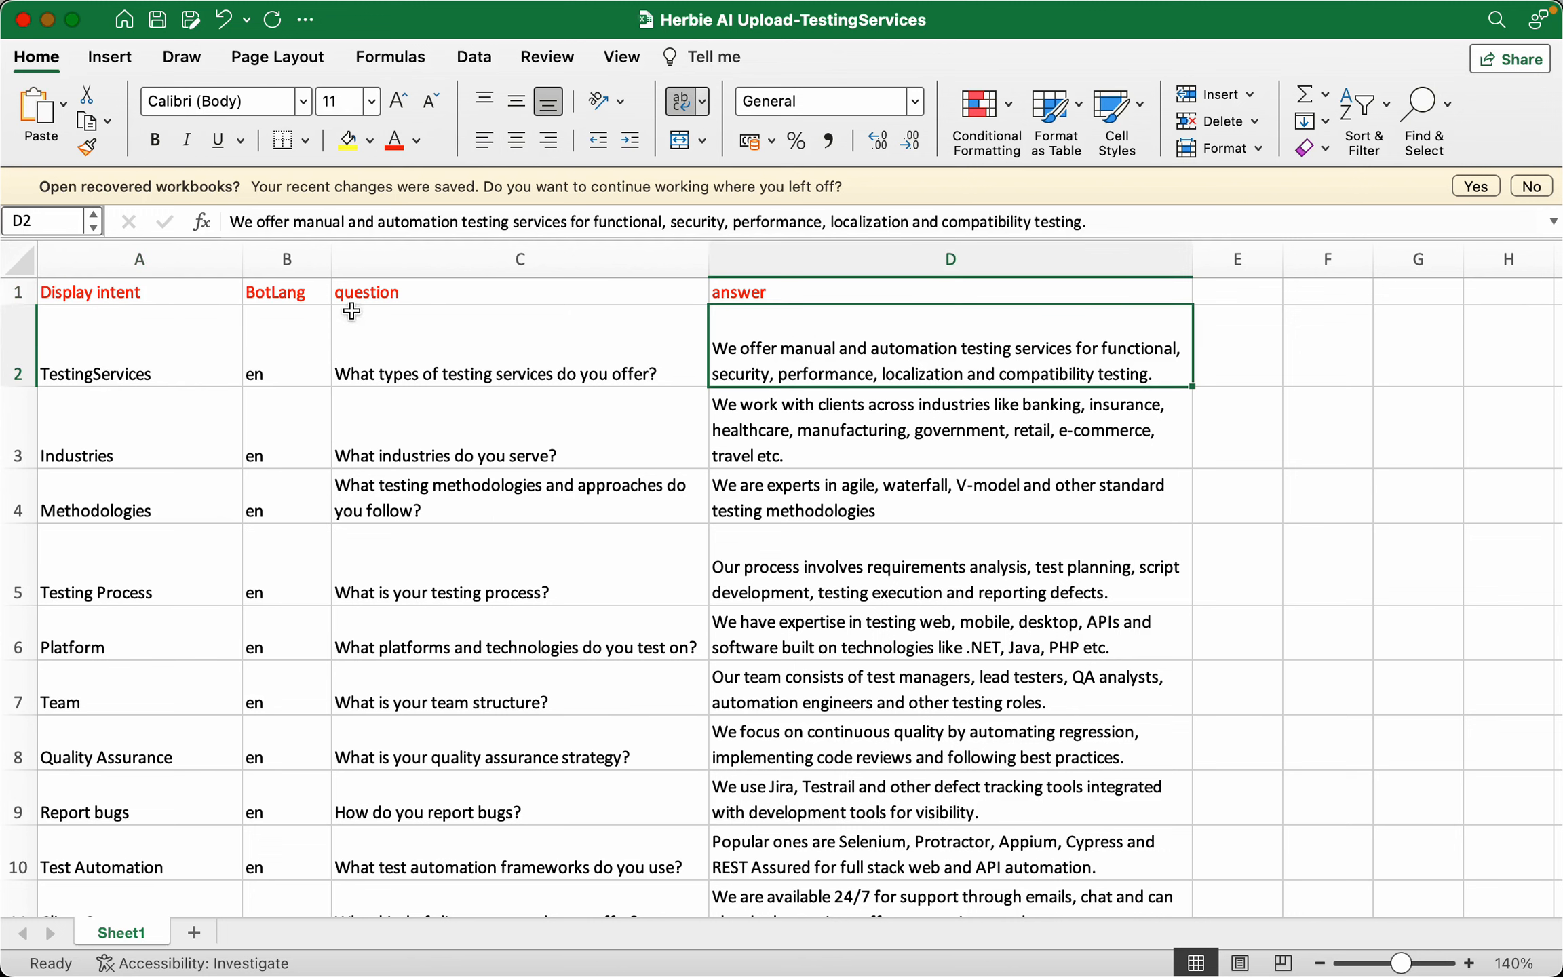
{"action": "left_click", "coordinate": [181, 327]}
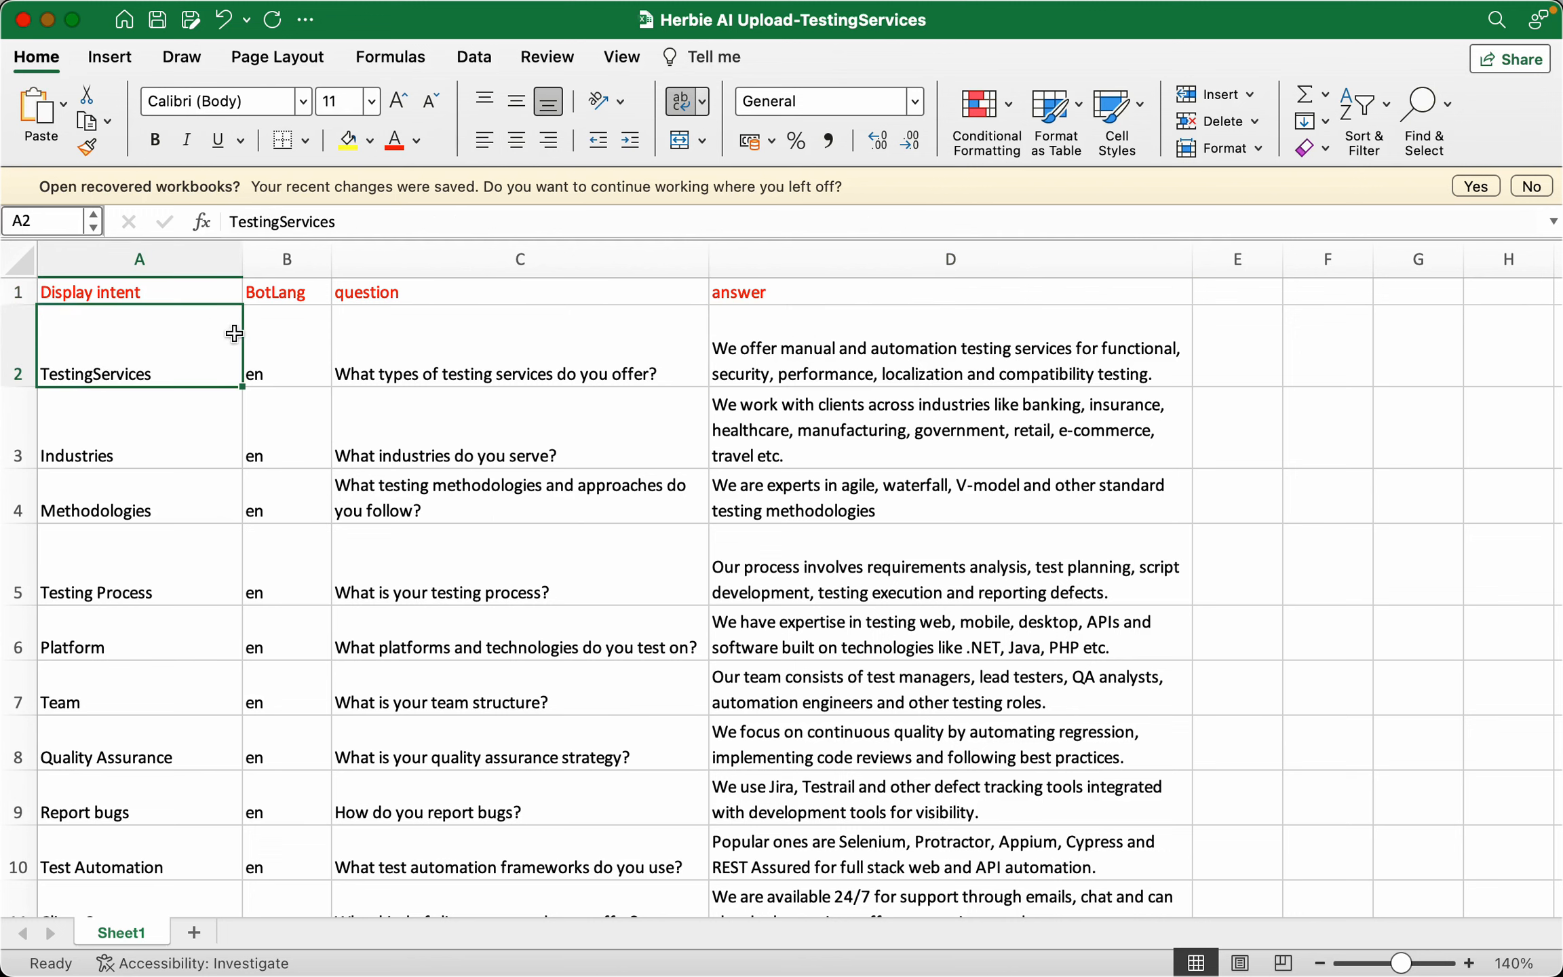
{"action": "left_click", "coordinate": [313, 351]}
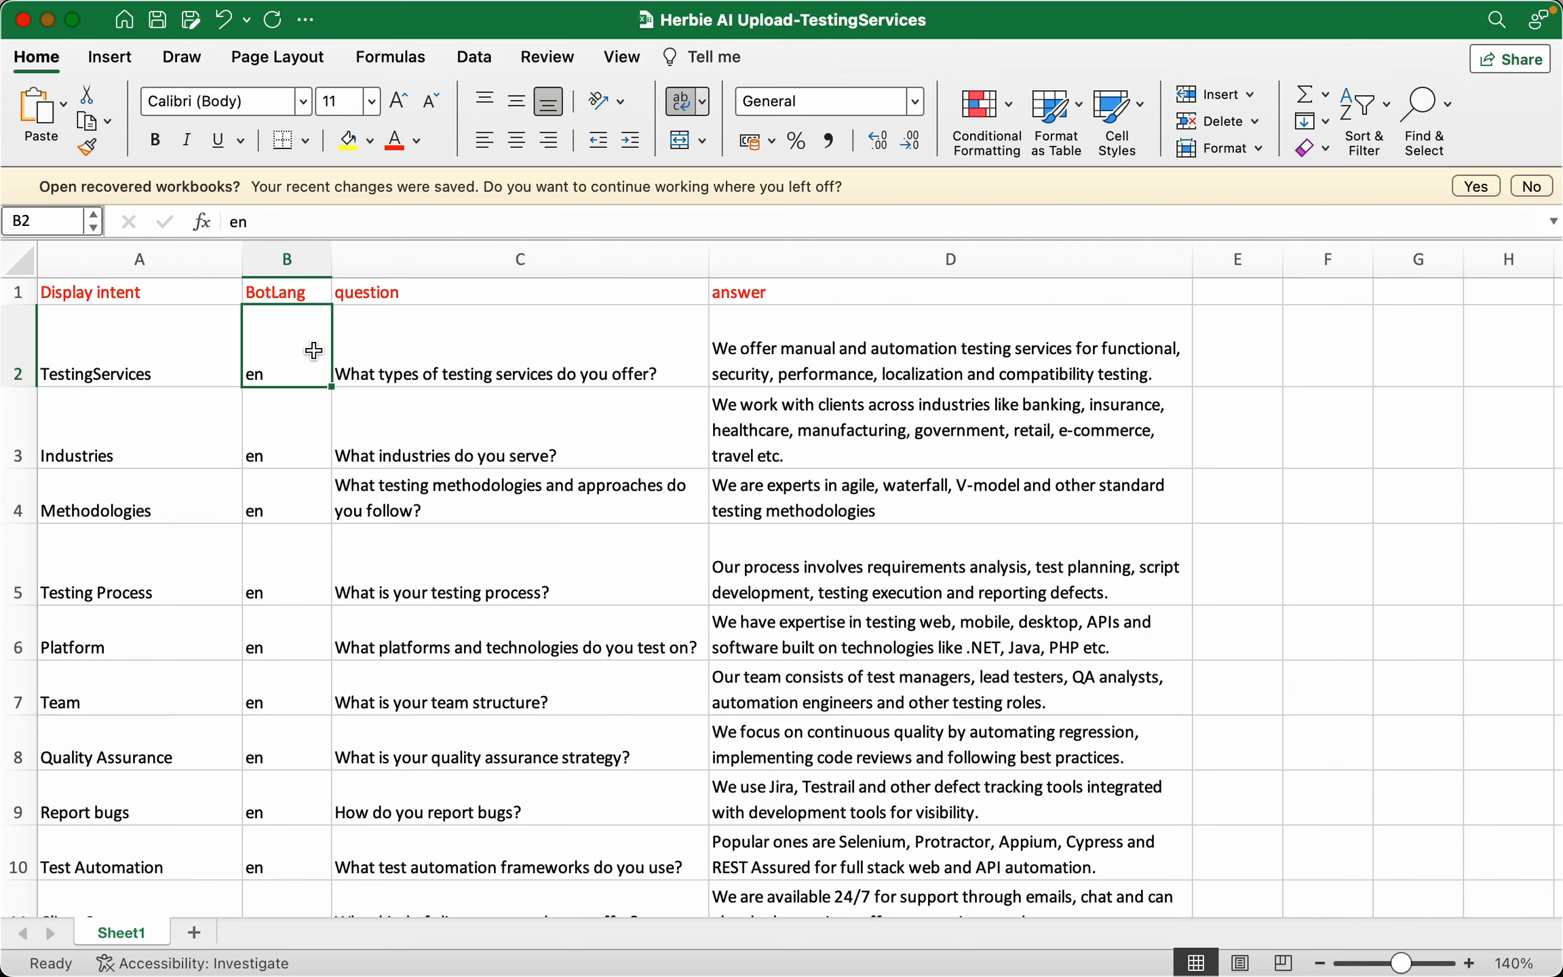
{"action": "left_click", "coordinate": [501, 351]}
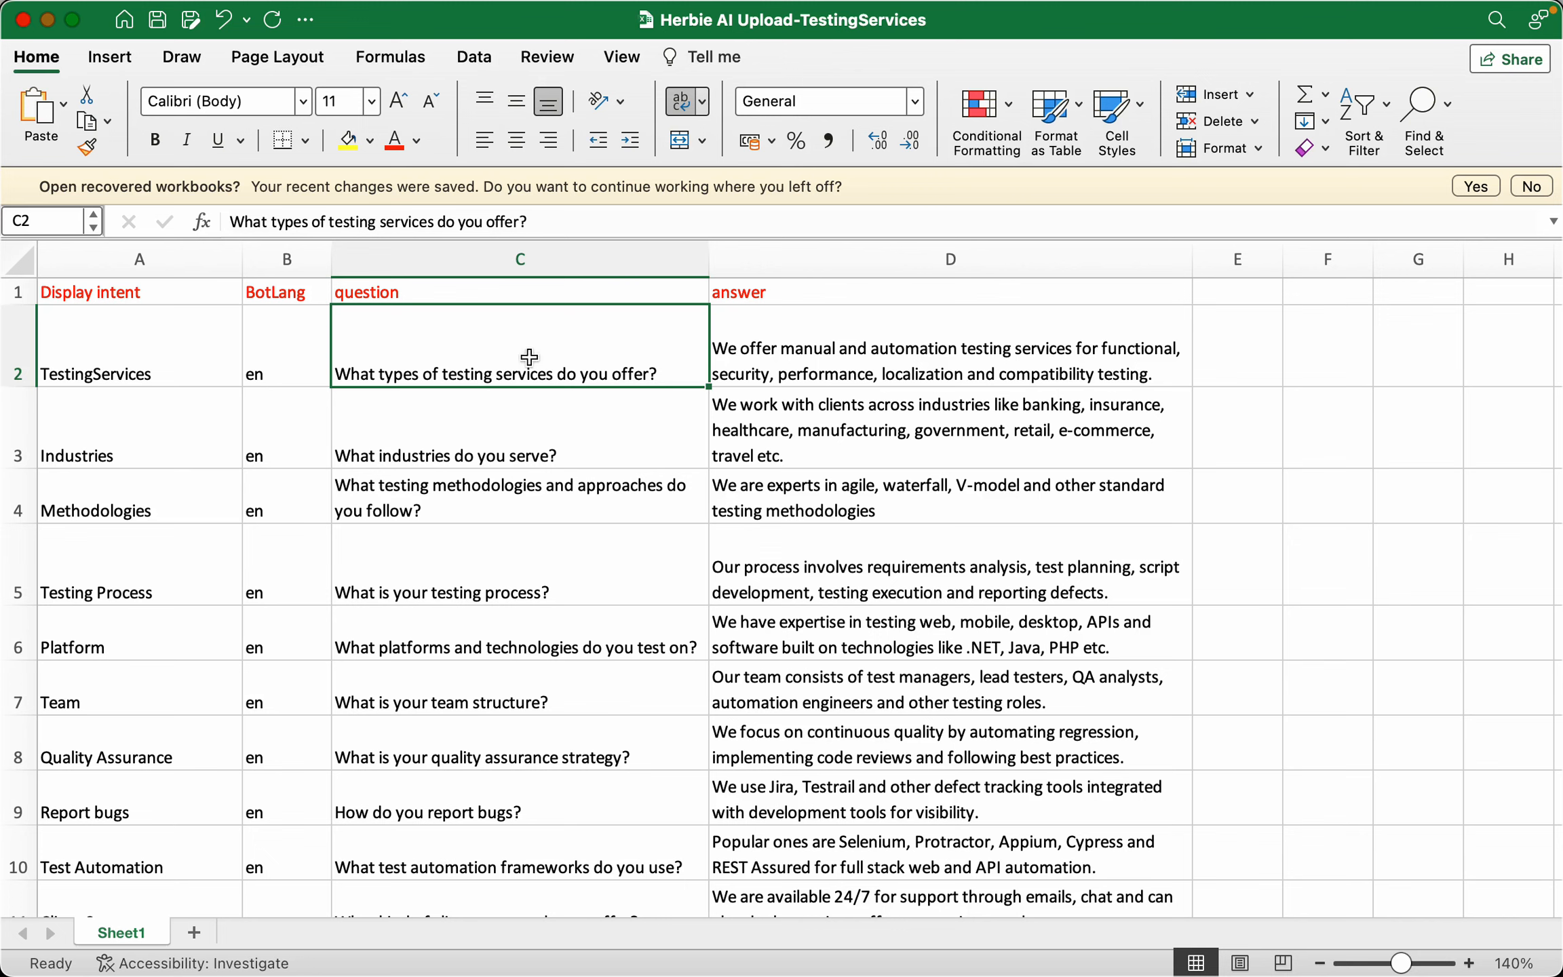
{"action": "left_click", "coordinate": [880, 359]}
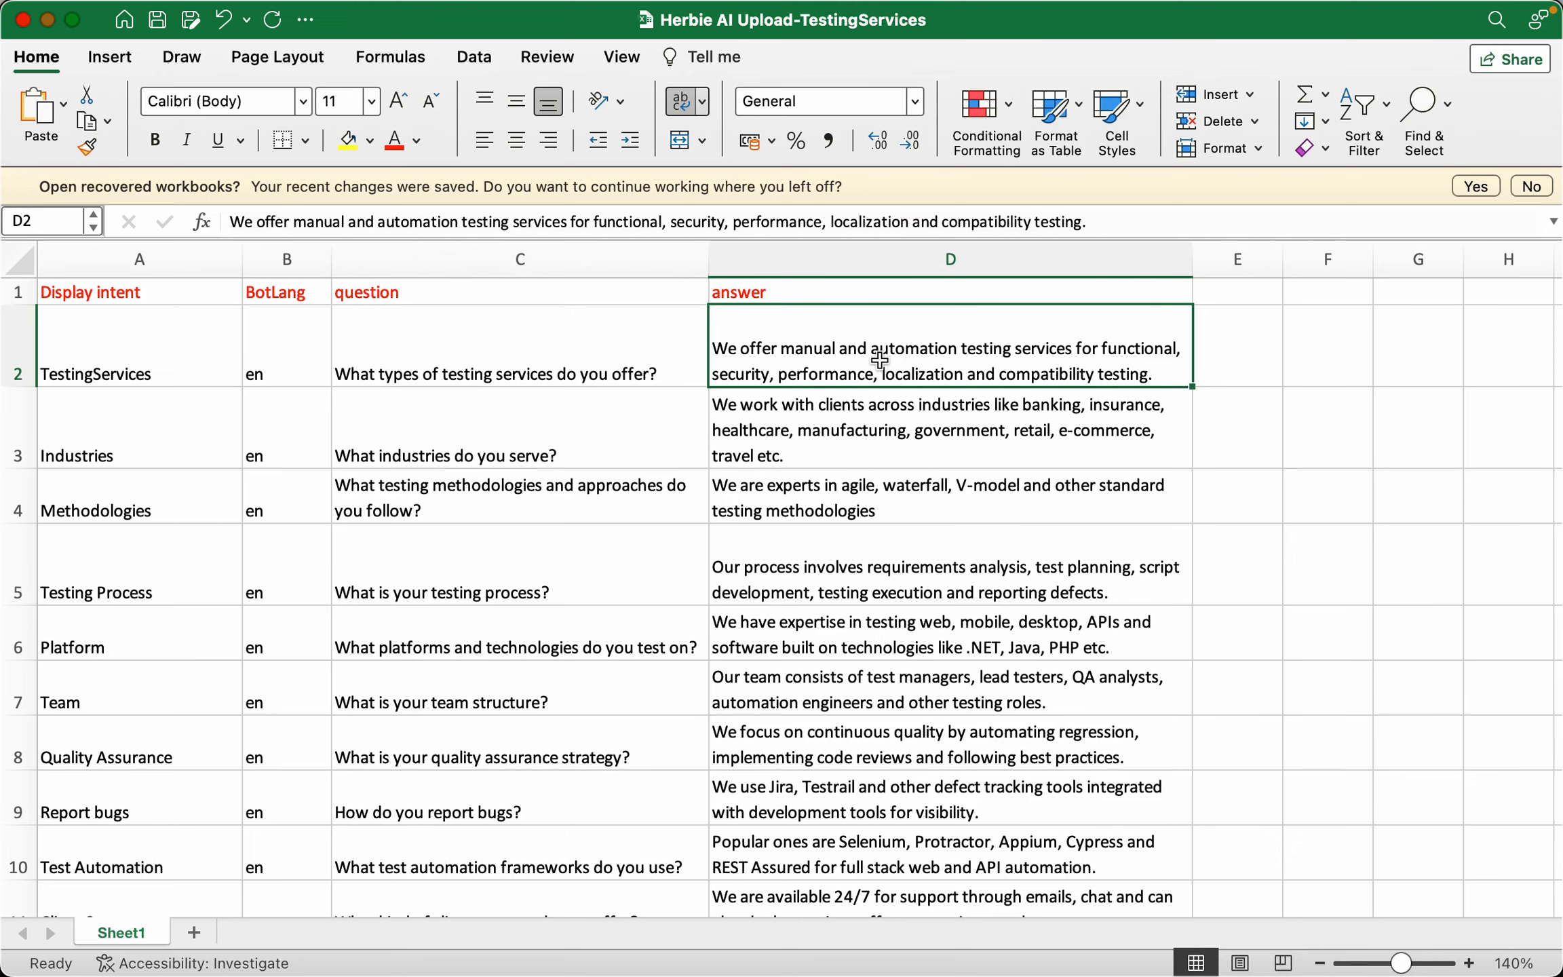
{"action": "left_click", "coordinate": [661, 361]}
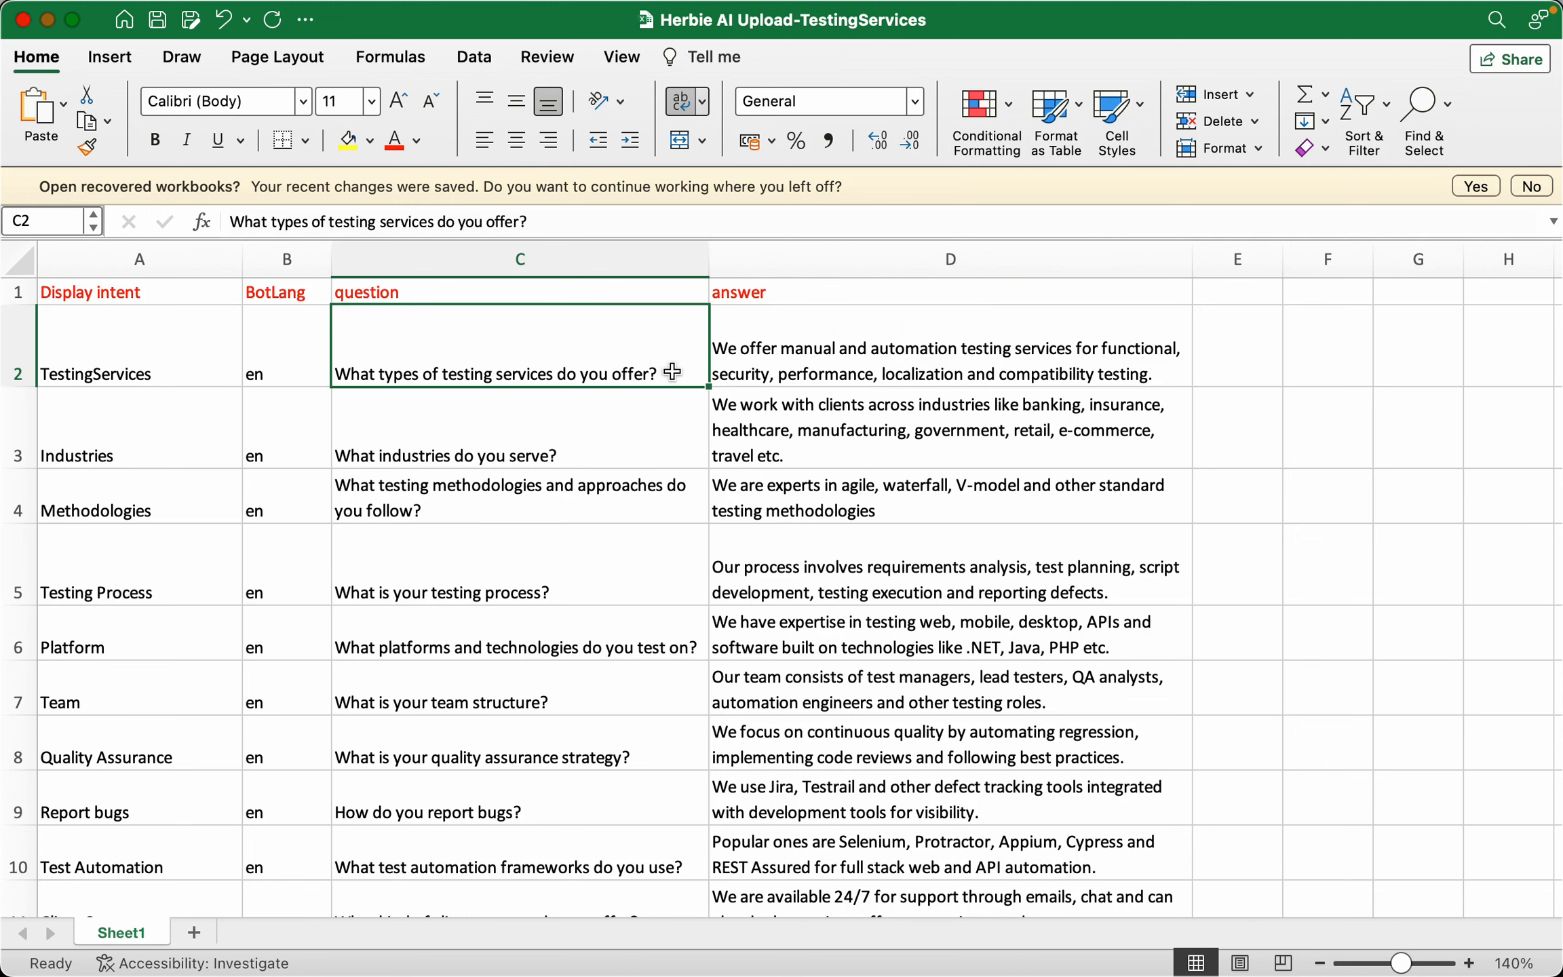
Add and remove a comma in the C2 question, leaving it unchanged, then return to the browser
{"action": "double_click", "coordinate": [672, 371]}
{"action": "type", "text": ","}
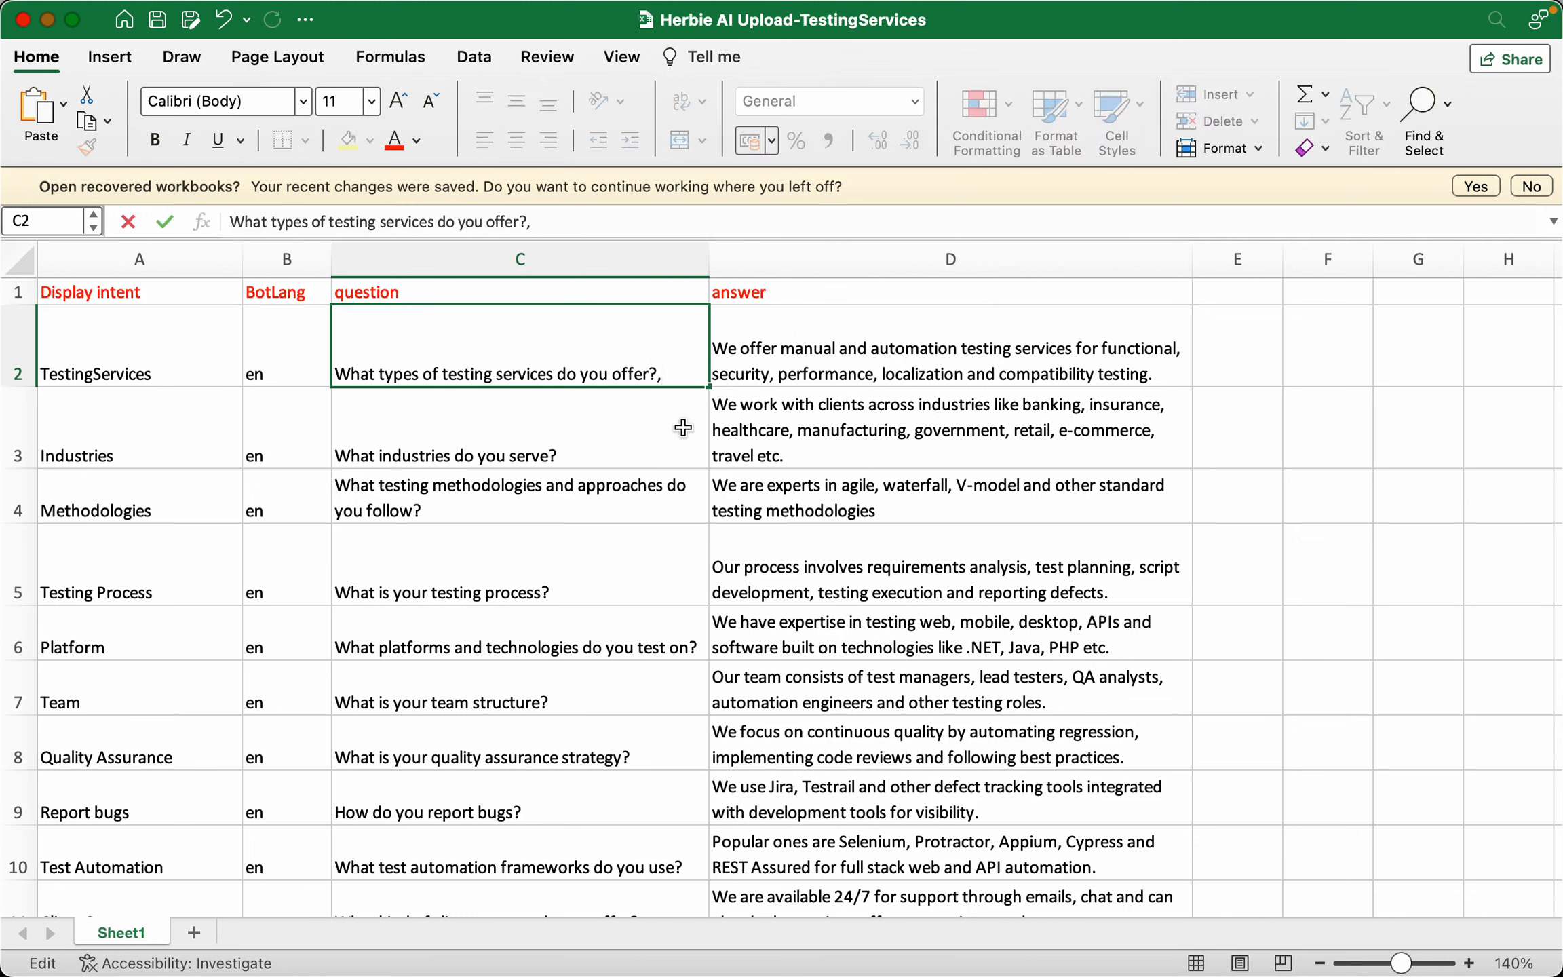
{"action": "key", "text": "BackSpace"}
{"action": "left_click", "coordinate": [797, 417]}
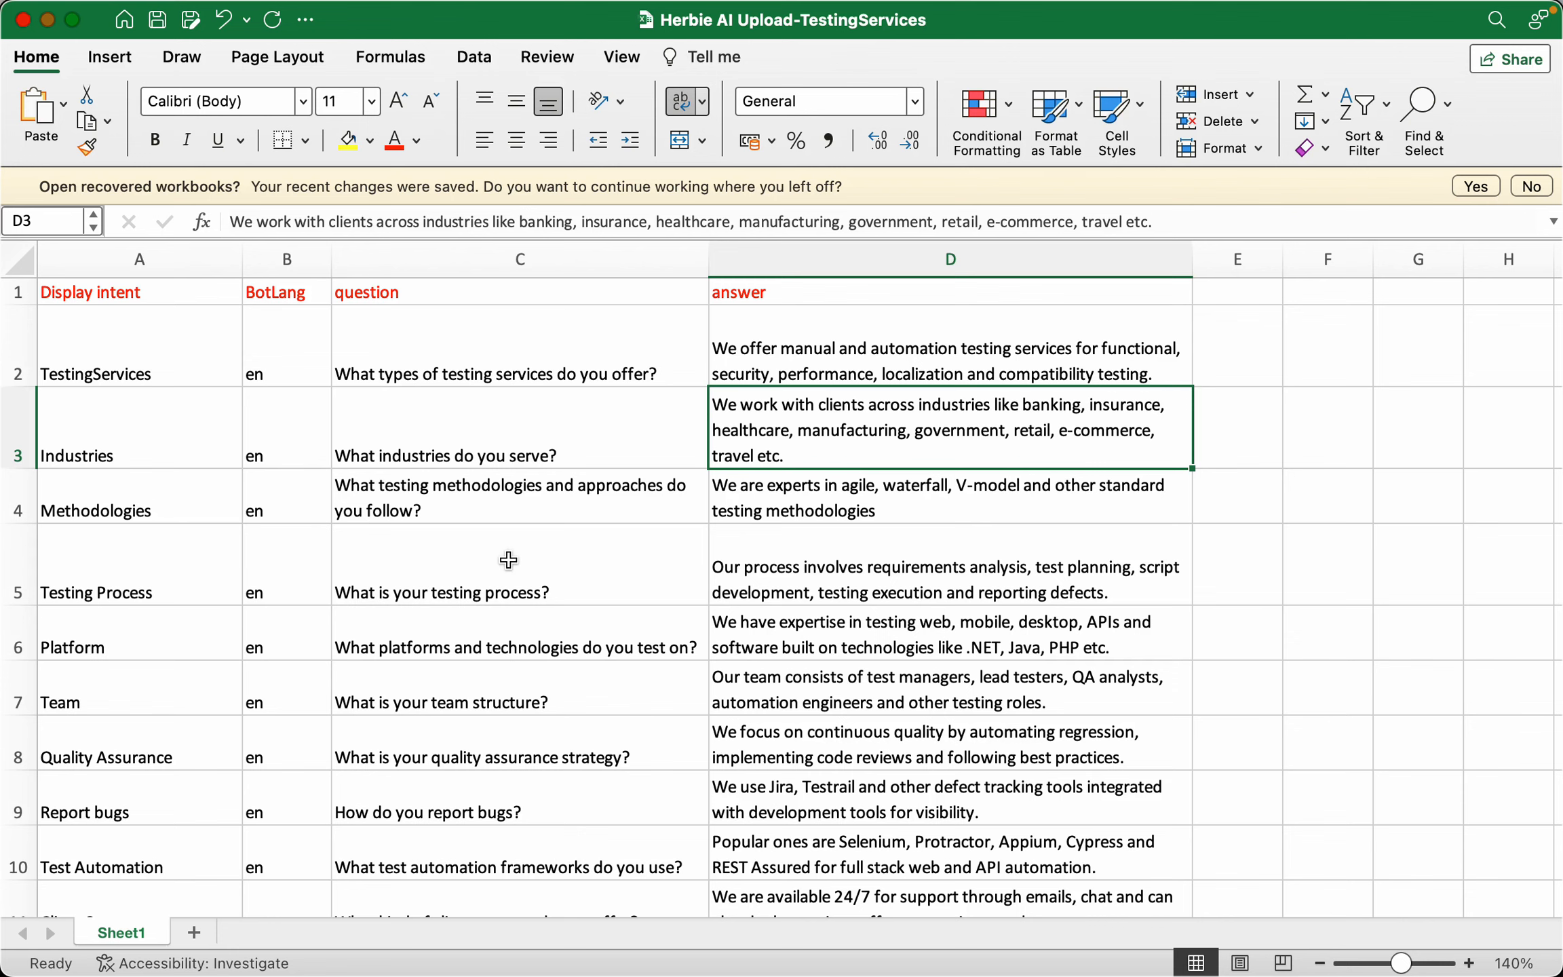
{"action": "key", "text": "super+Tab"}
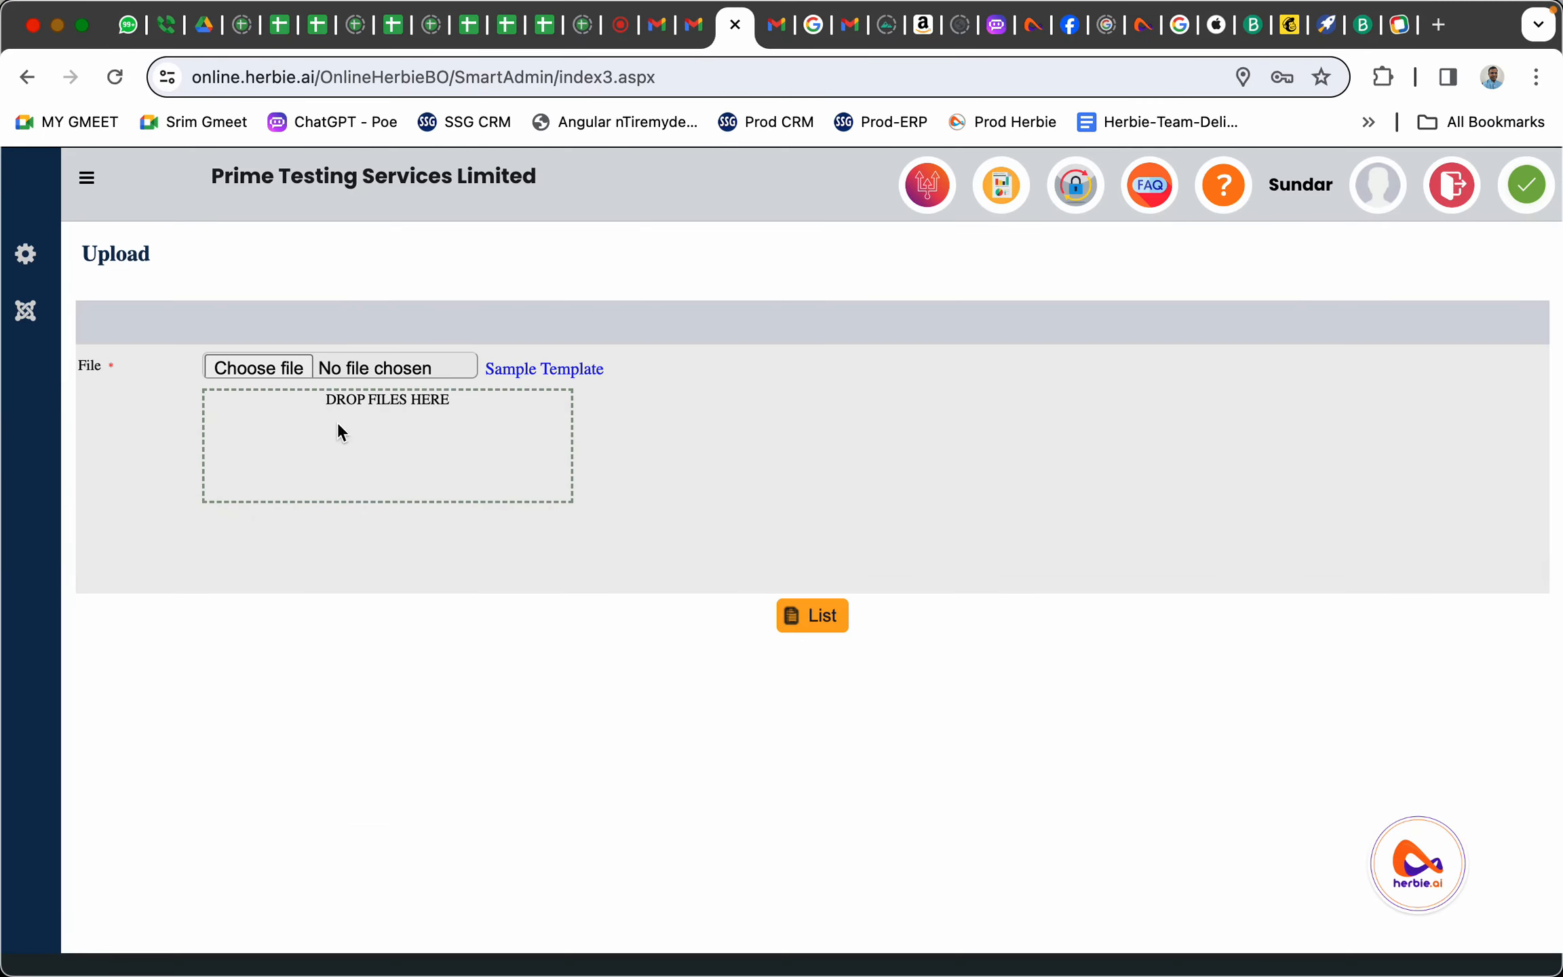
Drag Herbie AI UK Client.xlsx from the herbie Uploads folder onto the DROP FILES HERE area
{"action": "key", "text": "super+Tab"}
{"action": "key", "text": "super+Tab"}
{"action": "key", "text": "super+Tab"}
{"action": "key", "text": "super+Tab"}
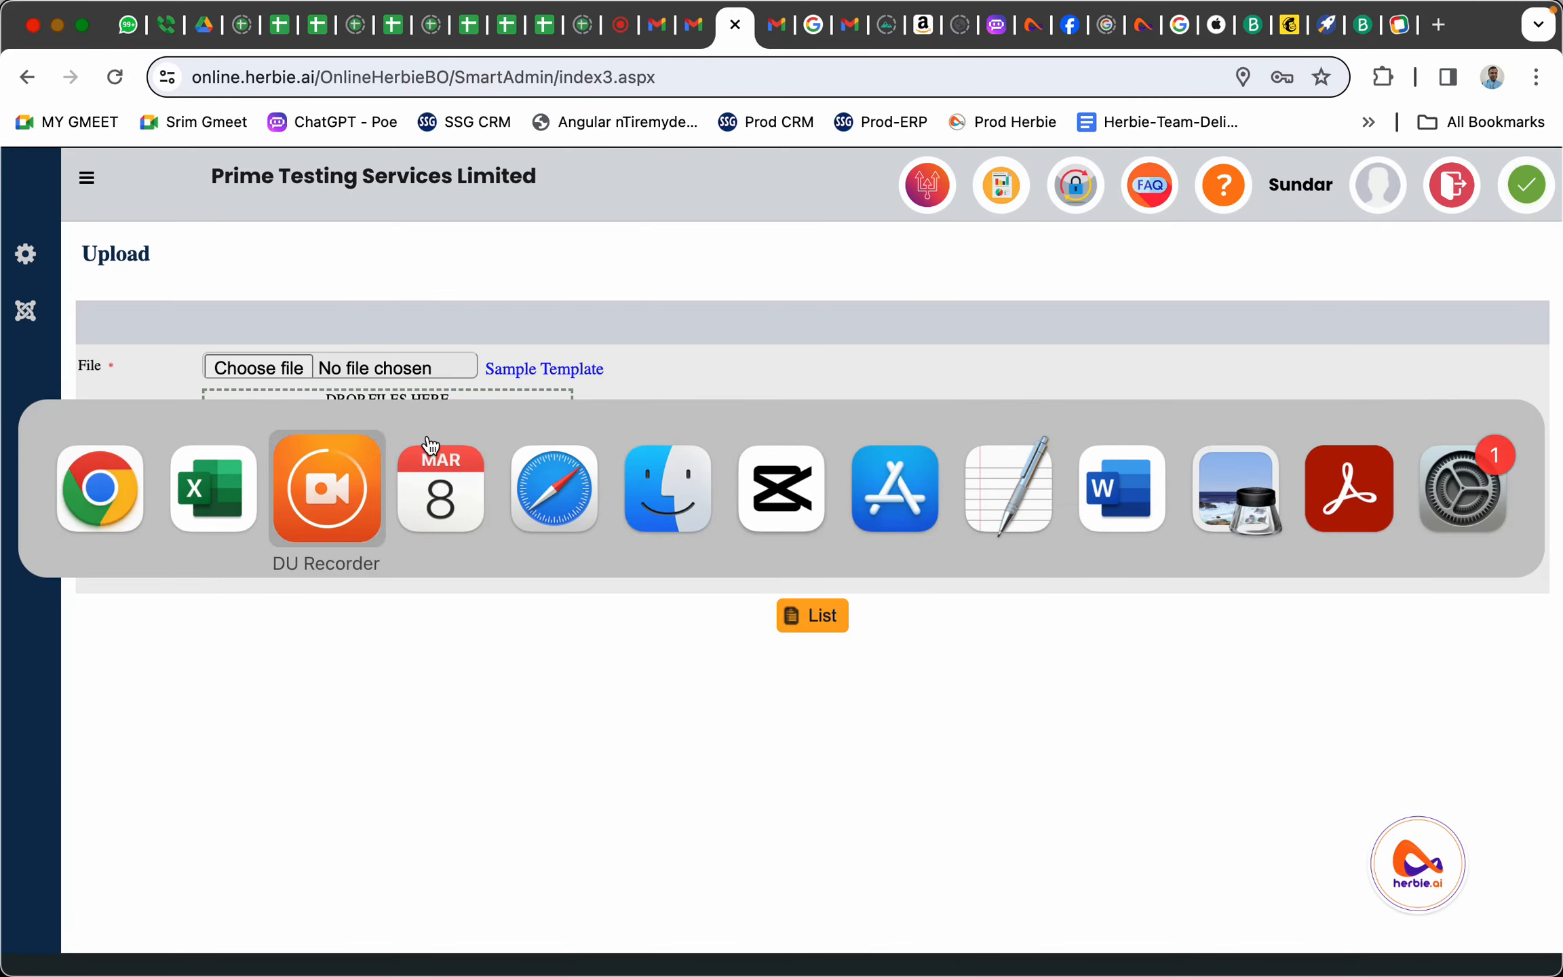
{"action": "key", "text": "super+Tab"}
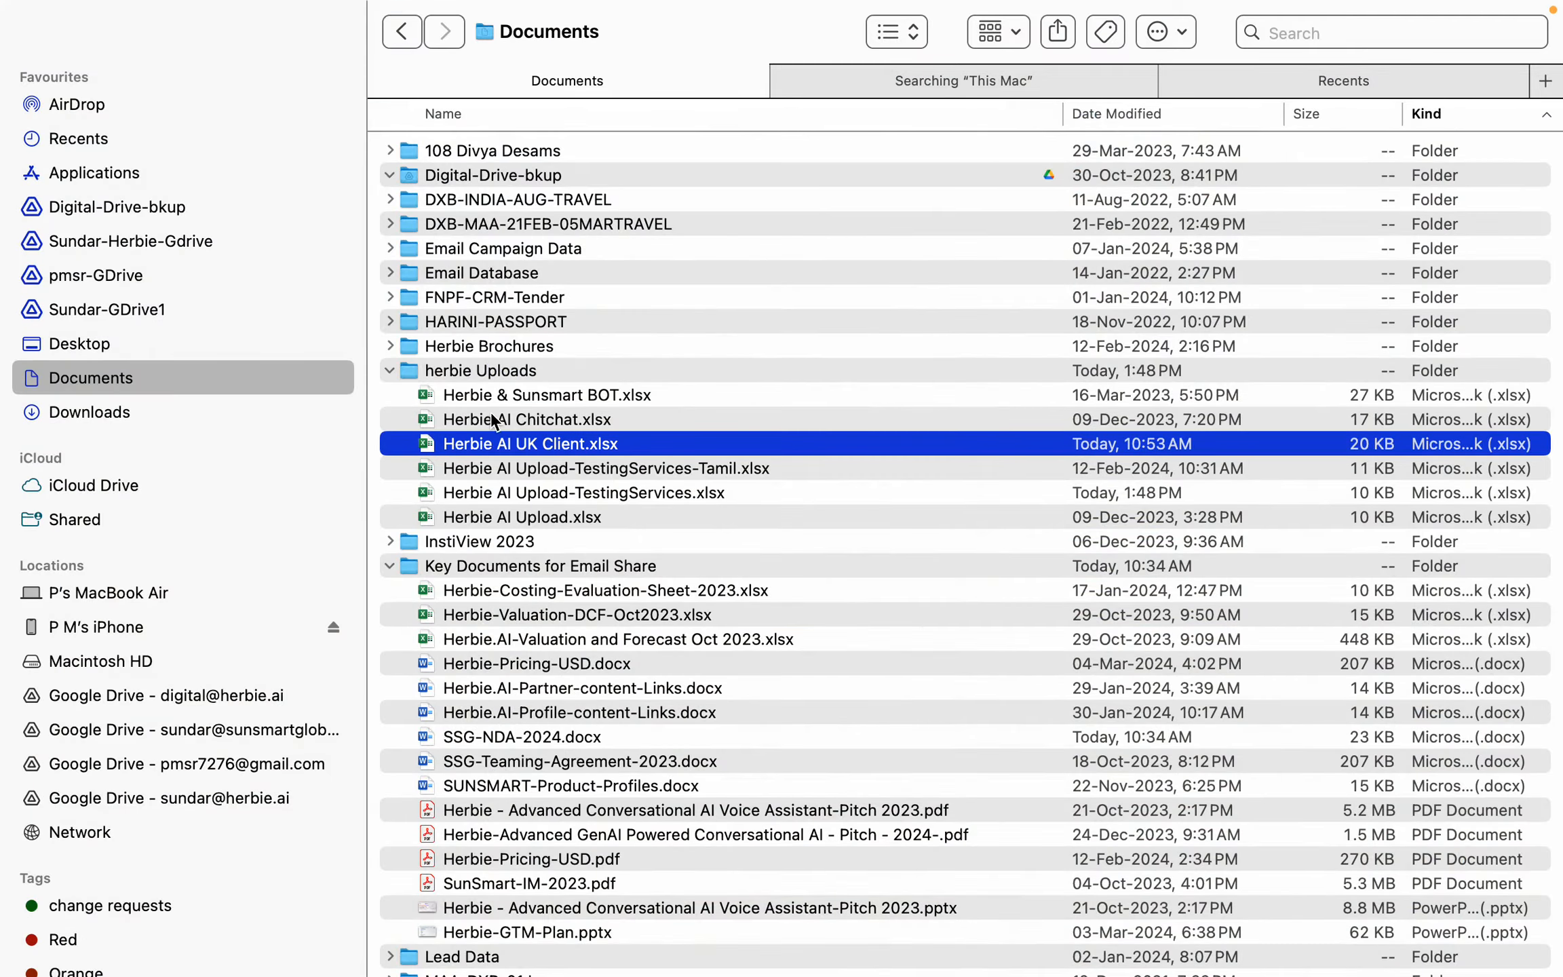
{"action": "left_click_drag", "start_coordinate": [499, 450], "coordinate": [400, 442]}
{"action": "key", "text": "super+Tab"}
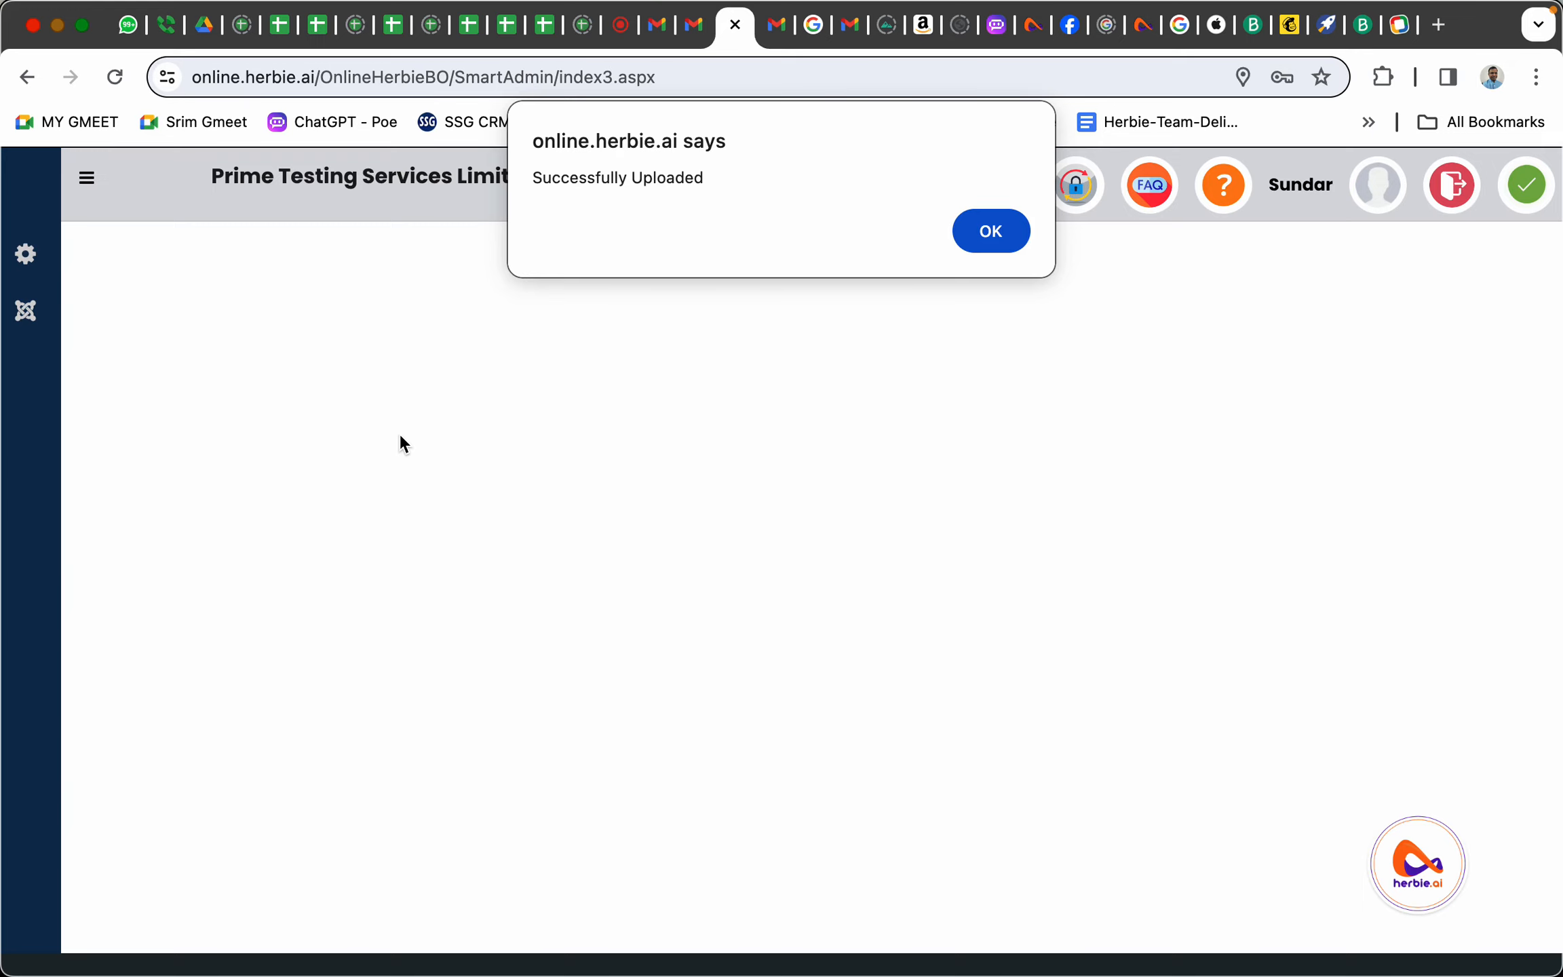
Dismiss the upload alert, publish the Q&A file, and acknowledge the 'NLP Sync successfully' message
{"action": "left_click", "coordinate": [1004, 231]}
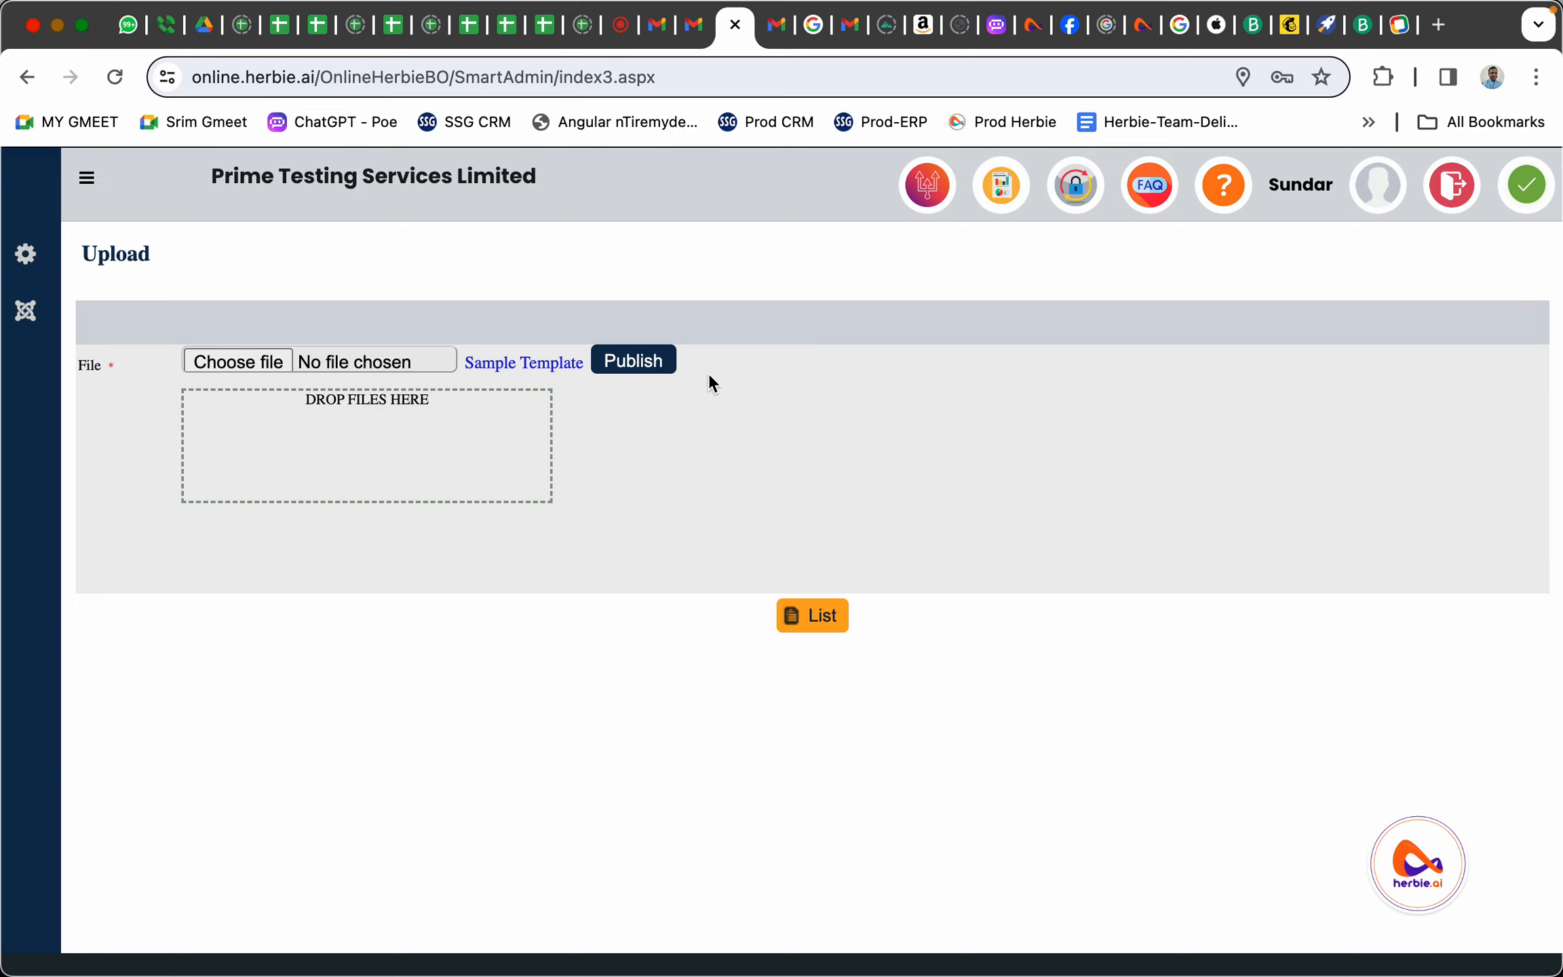
{"action": "left_click", "coordinate": [619, 362]}
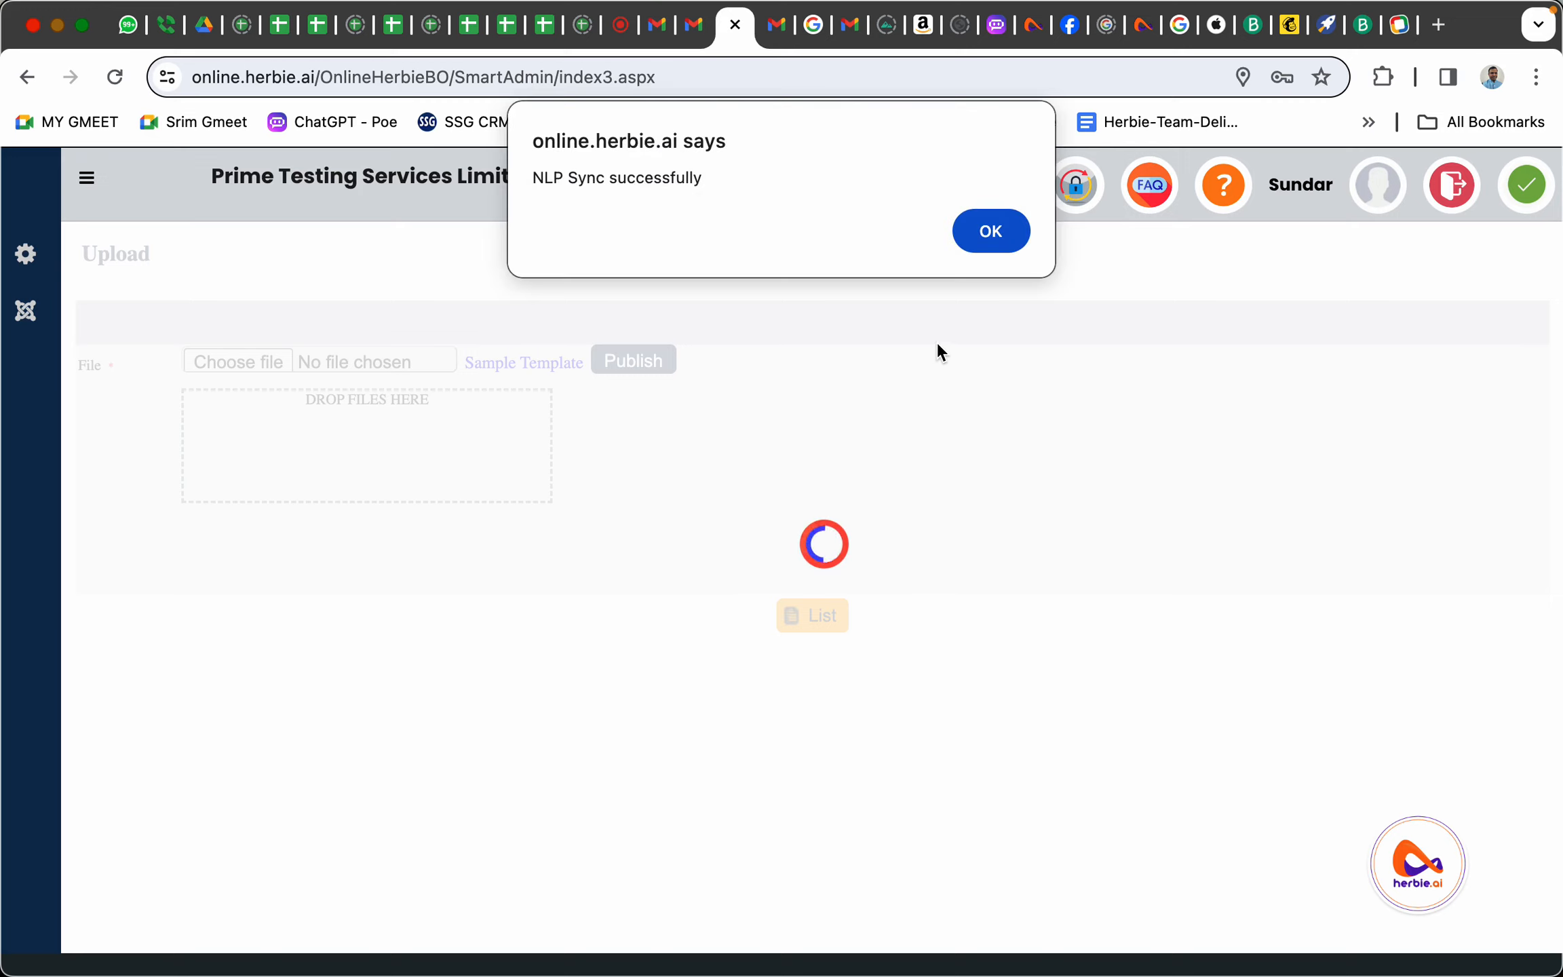
{"action": "left_click_drag", "start_coordinate": [543, 178], "coordinate": [697, 187]}
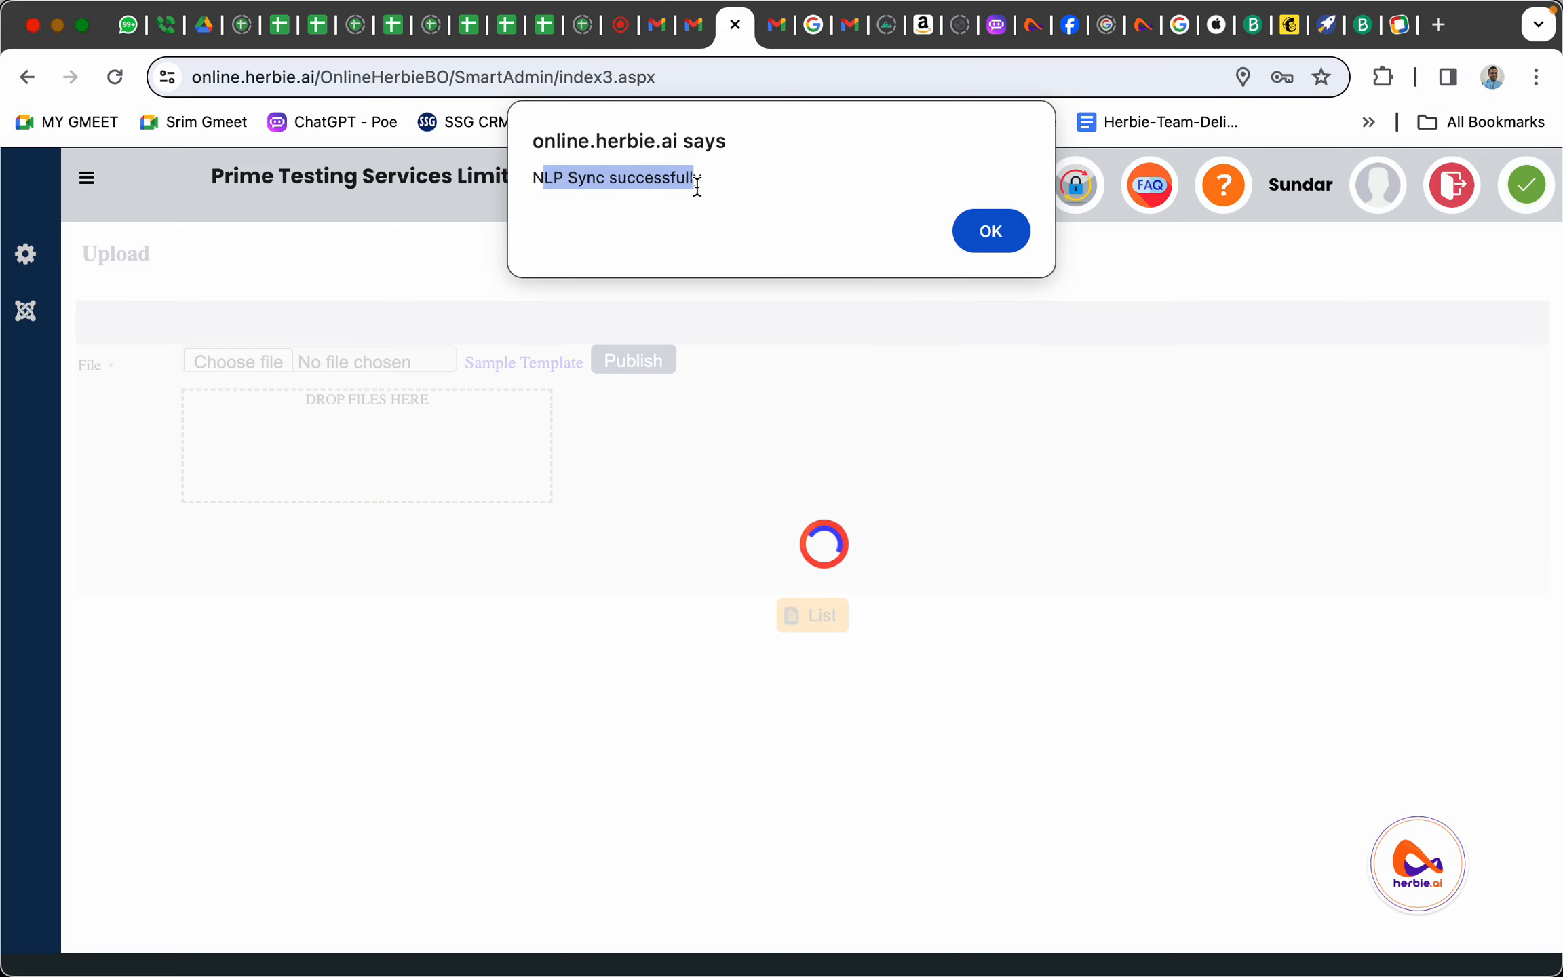
{"action": "left_click", "coordinate": [985, 242]}
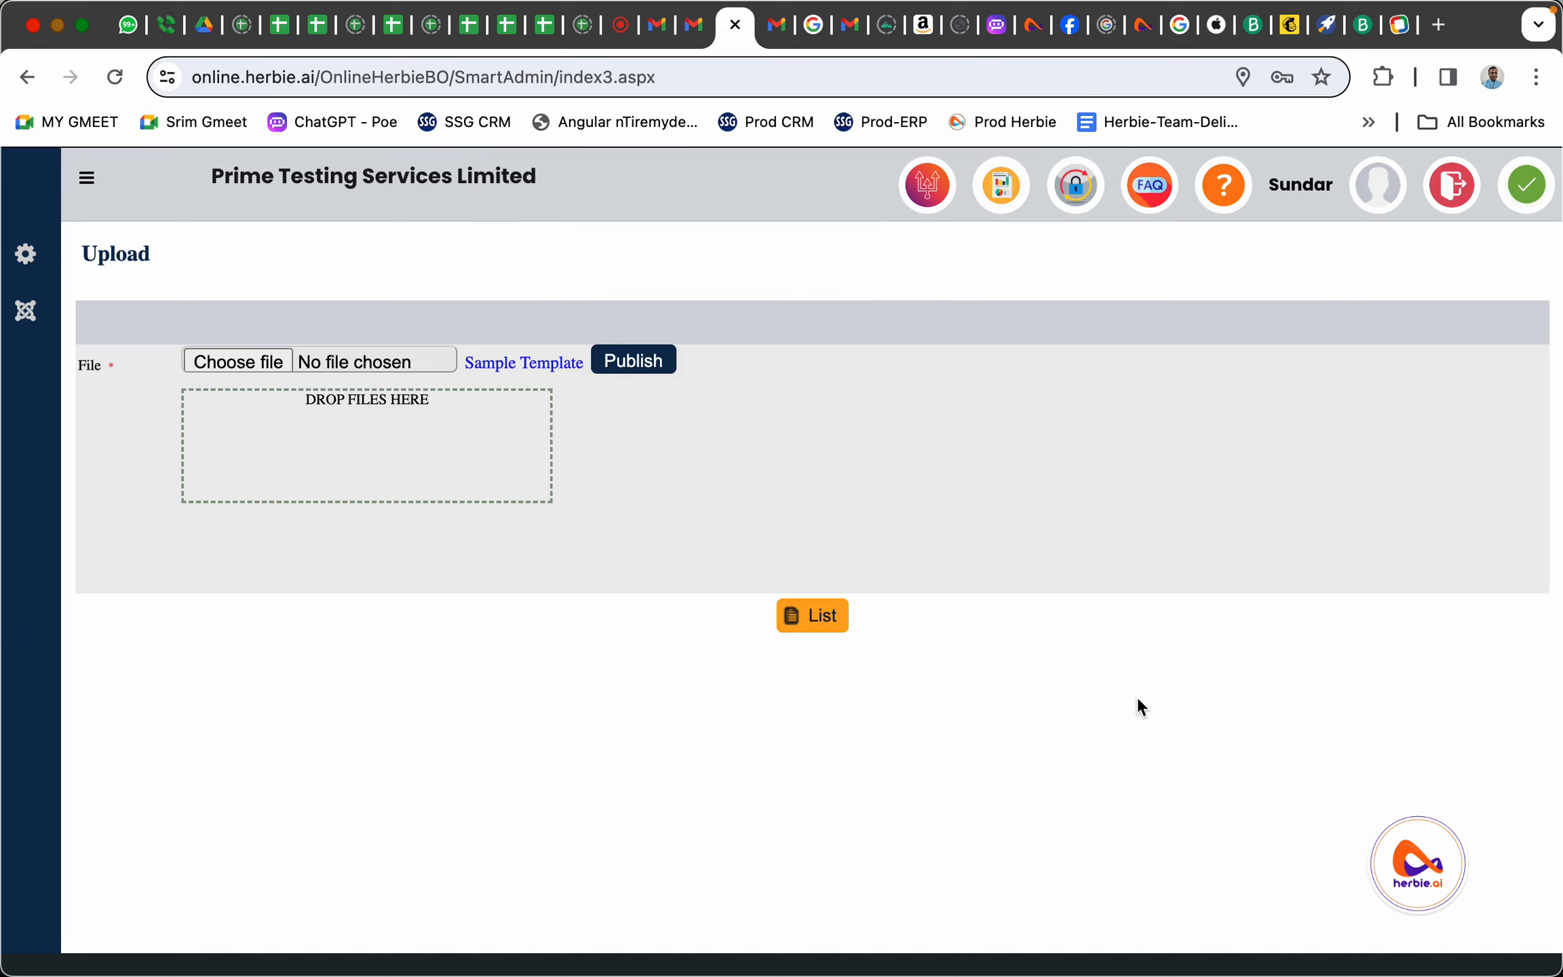
Open the herbie.ai chatbot to its 'Welcome to Herbie' message, then switch to the Excel TestingServices workbook
{"action": "left_click", "coordinate": [1420, 867]}
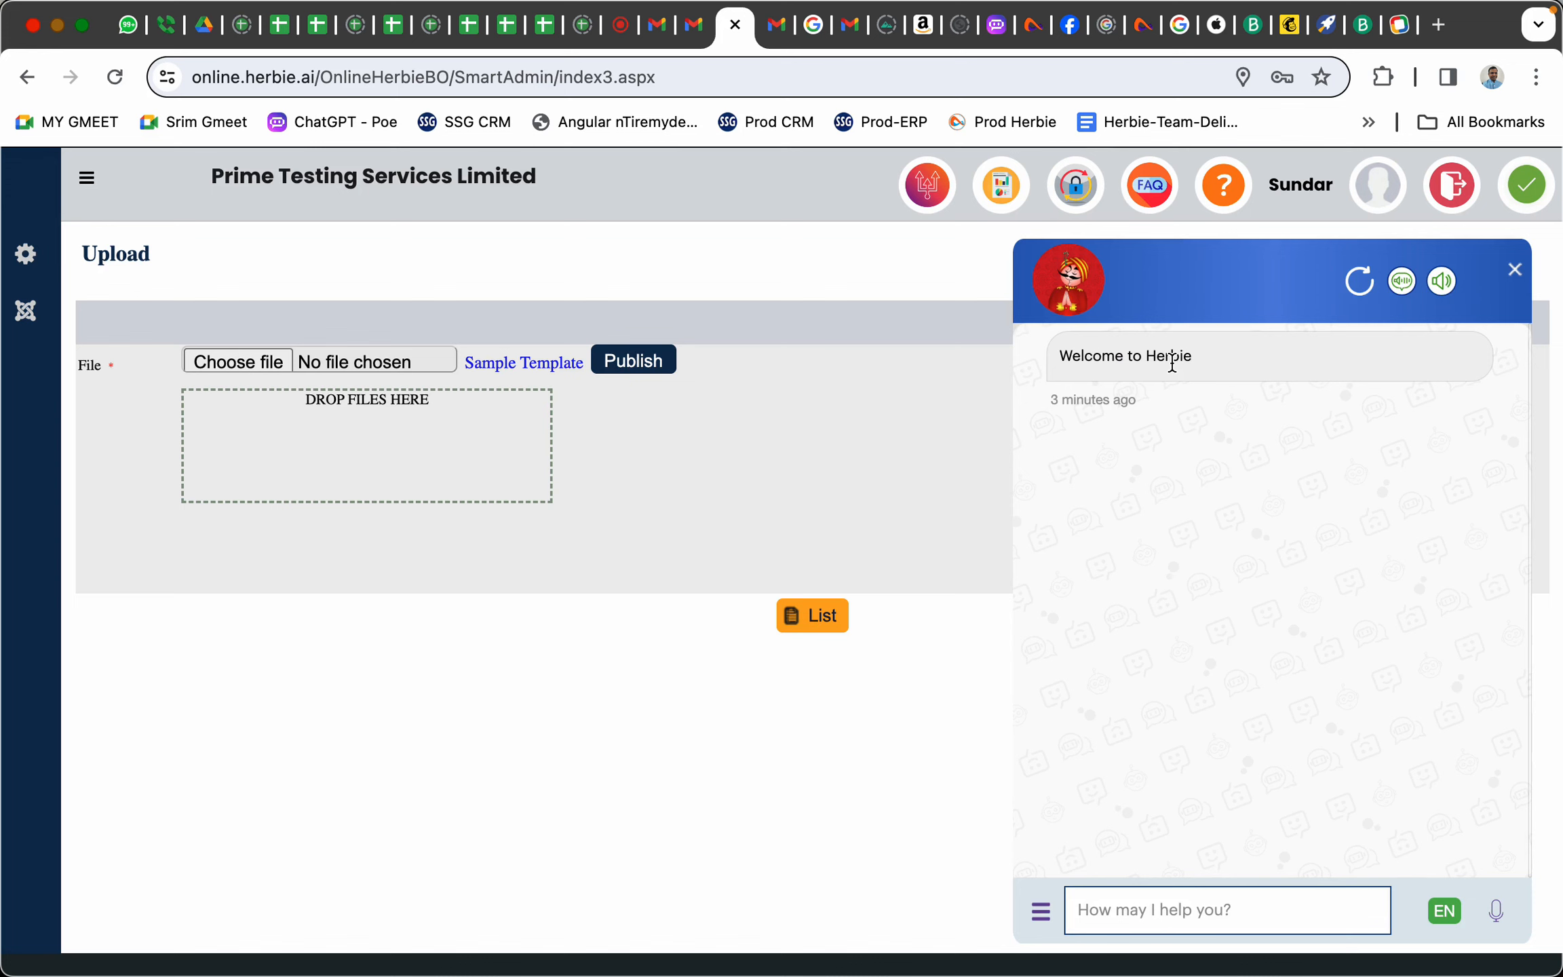
{"action": "key", "text": "super+Tab"}
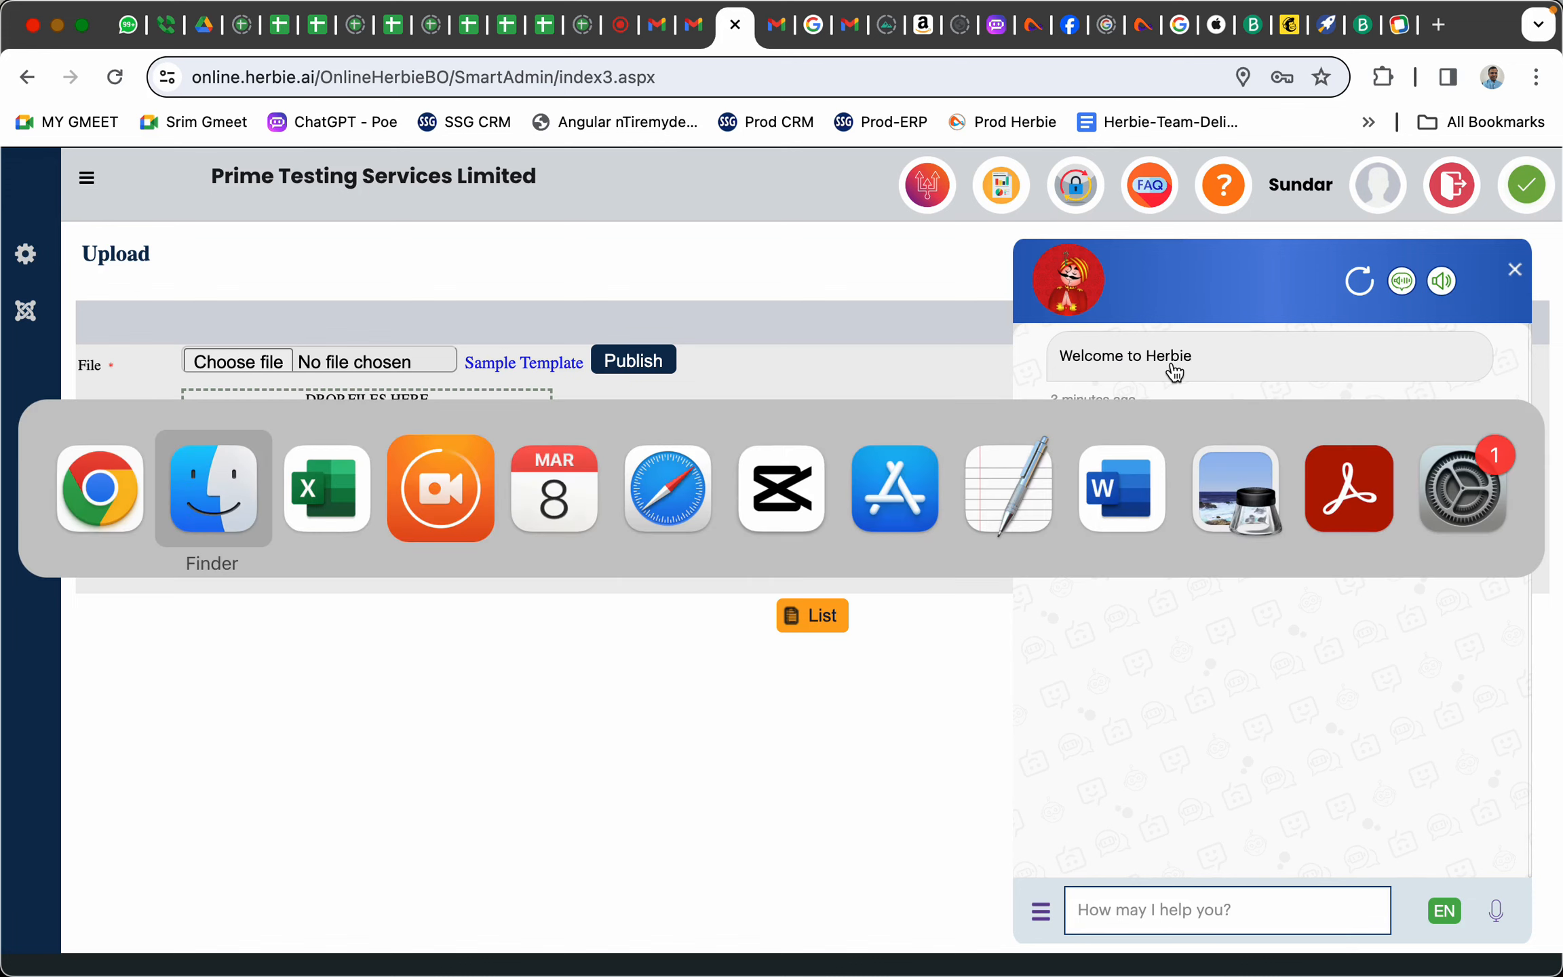
{"action": "key", "text": "super+Tab"}
Find the credit-check question in the Herbie AI UK Client workbook, then return to the Herbie chat
{"action": "left_click", "coordinate": [482, 420]}
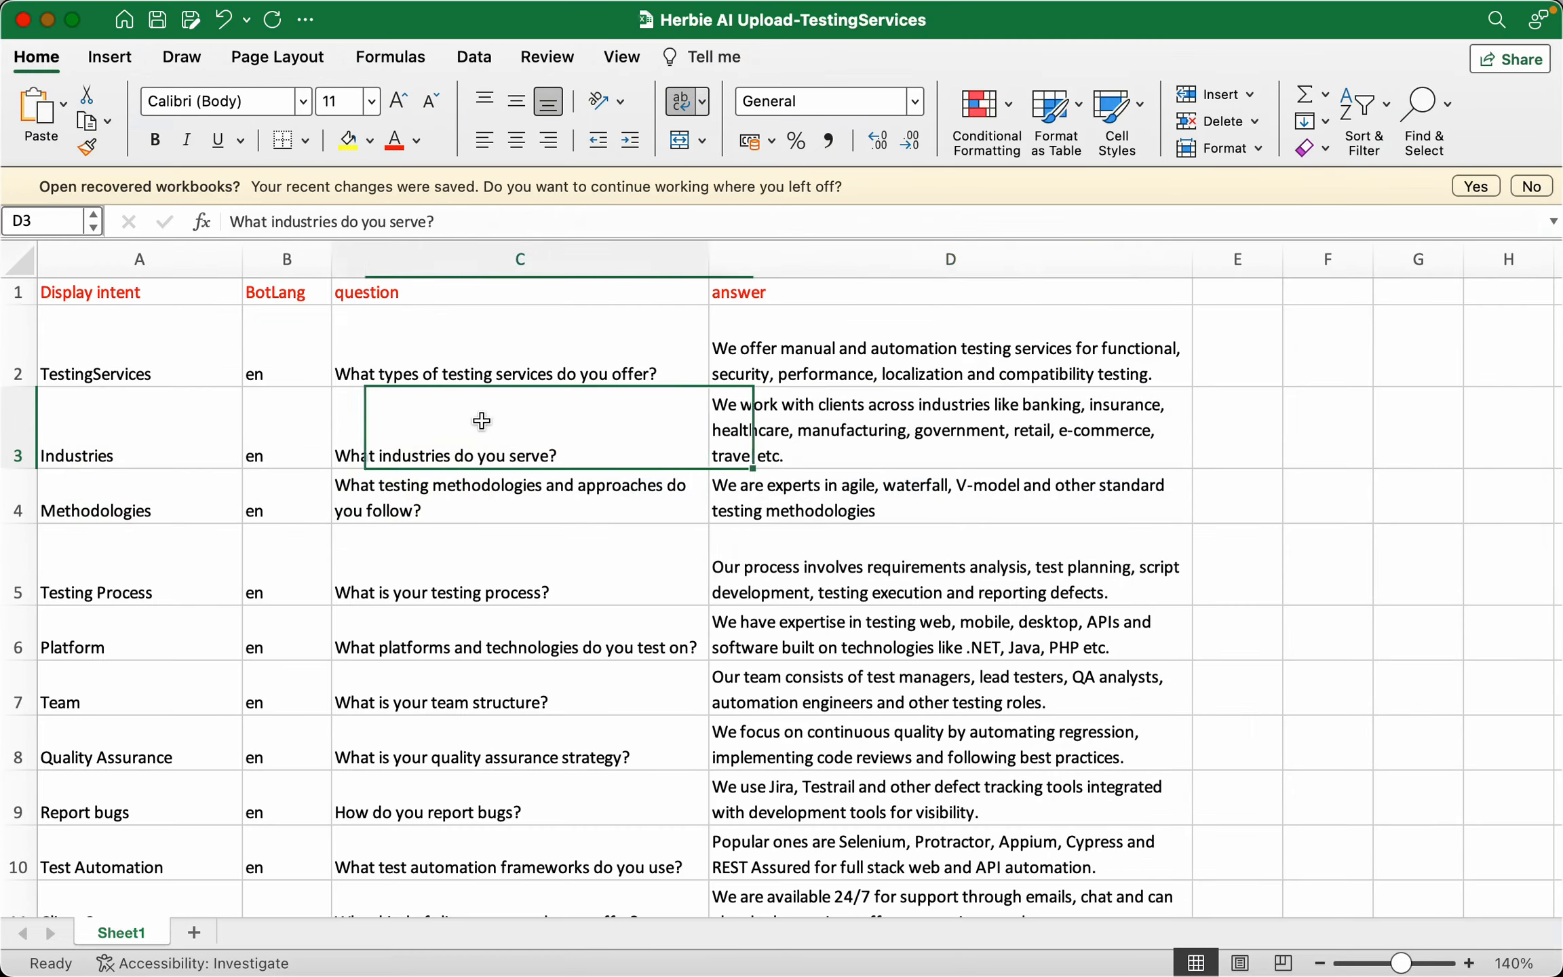
{"action": "scroll", "coordinate": [609, 455], "scroll_direction": "down", "scroll_amount": 1}
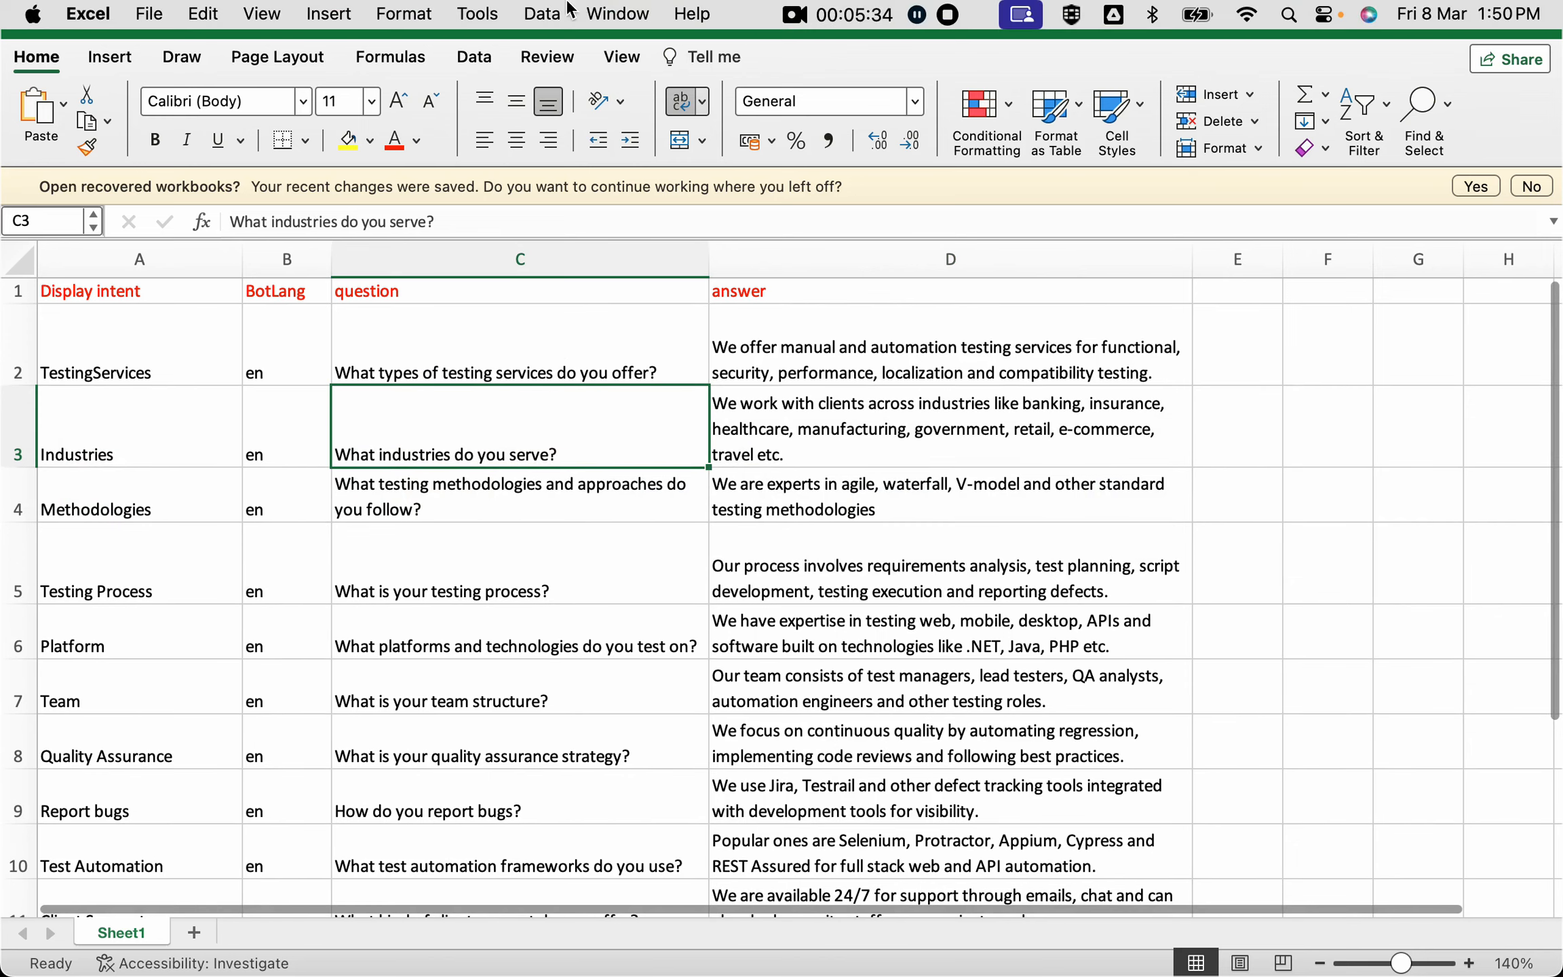
{"action": "left_click", "coordinate": [614, 13]}
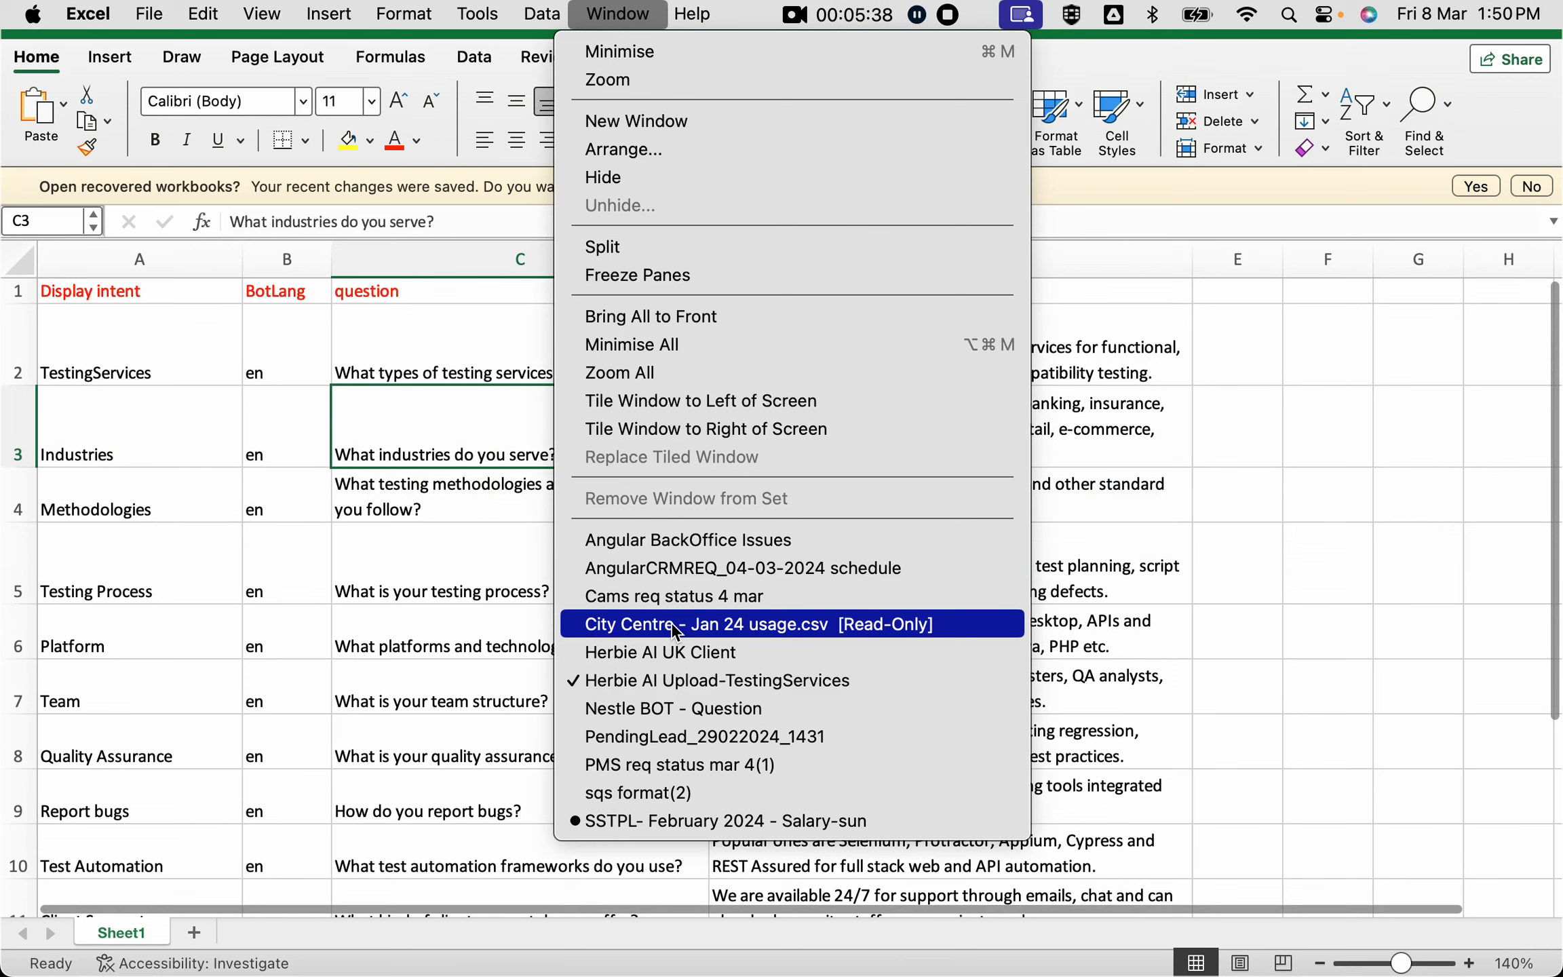
{"action": "left_click", "coordinate": [669, 654]}
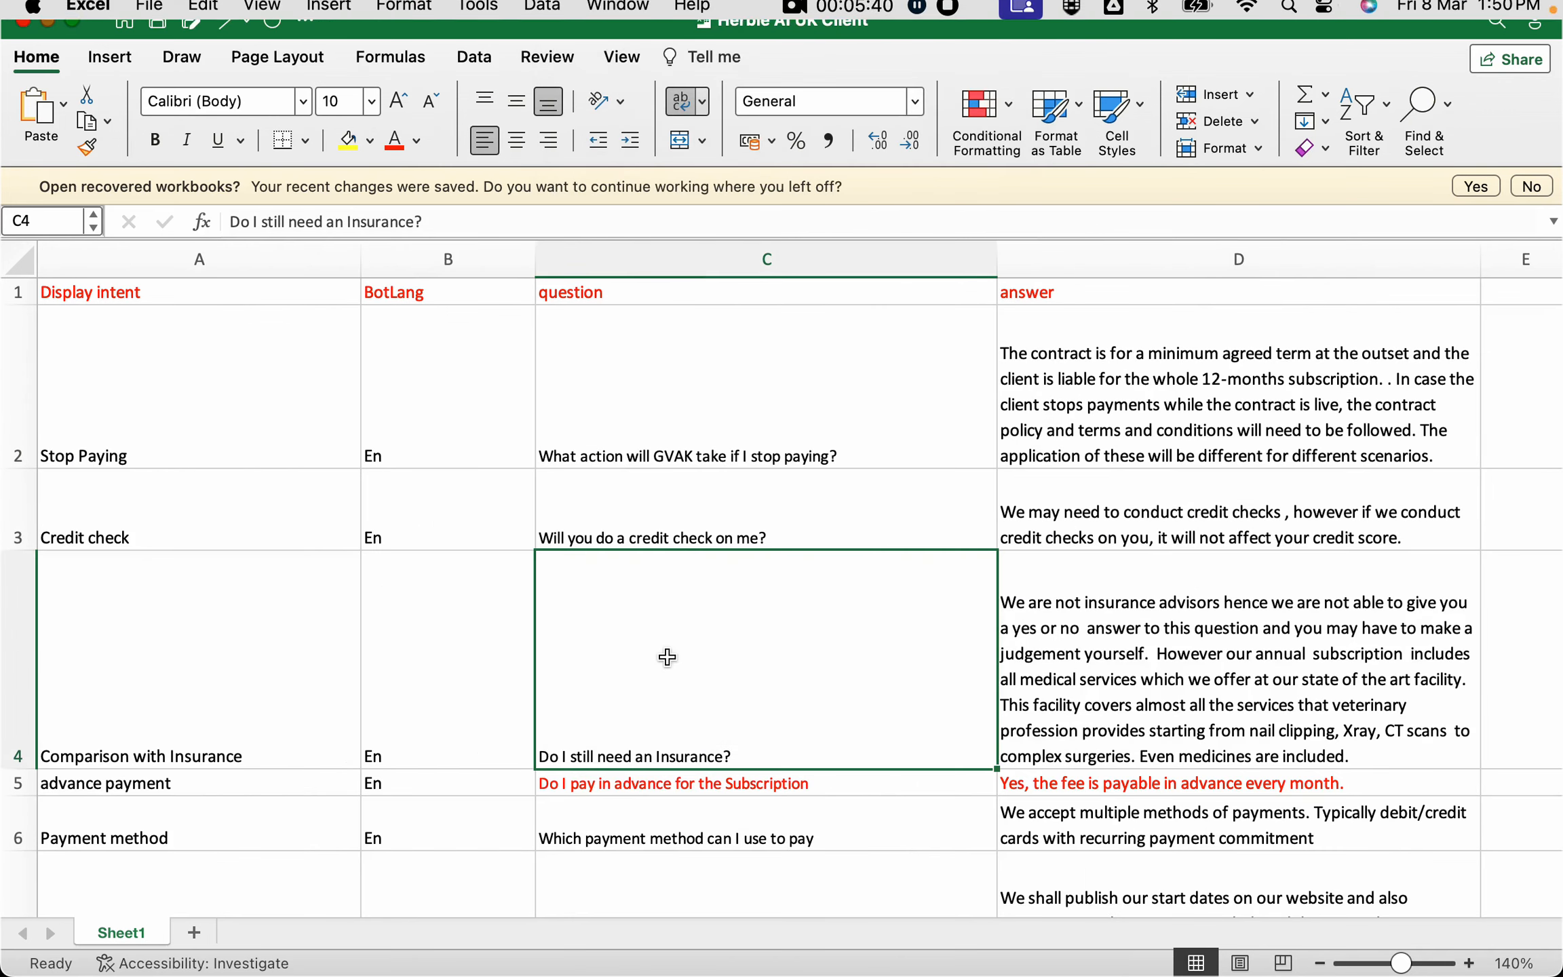
{"action": "left_click", "coordinate": [706, 520]}
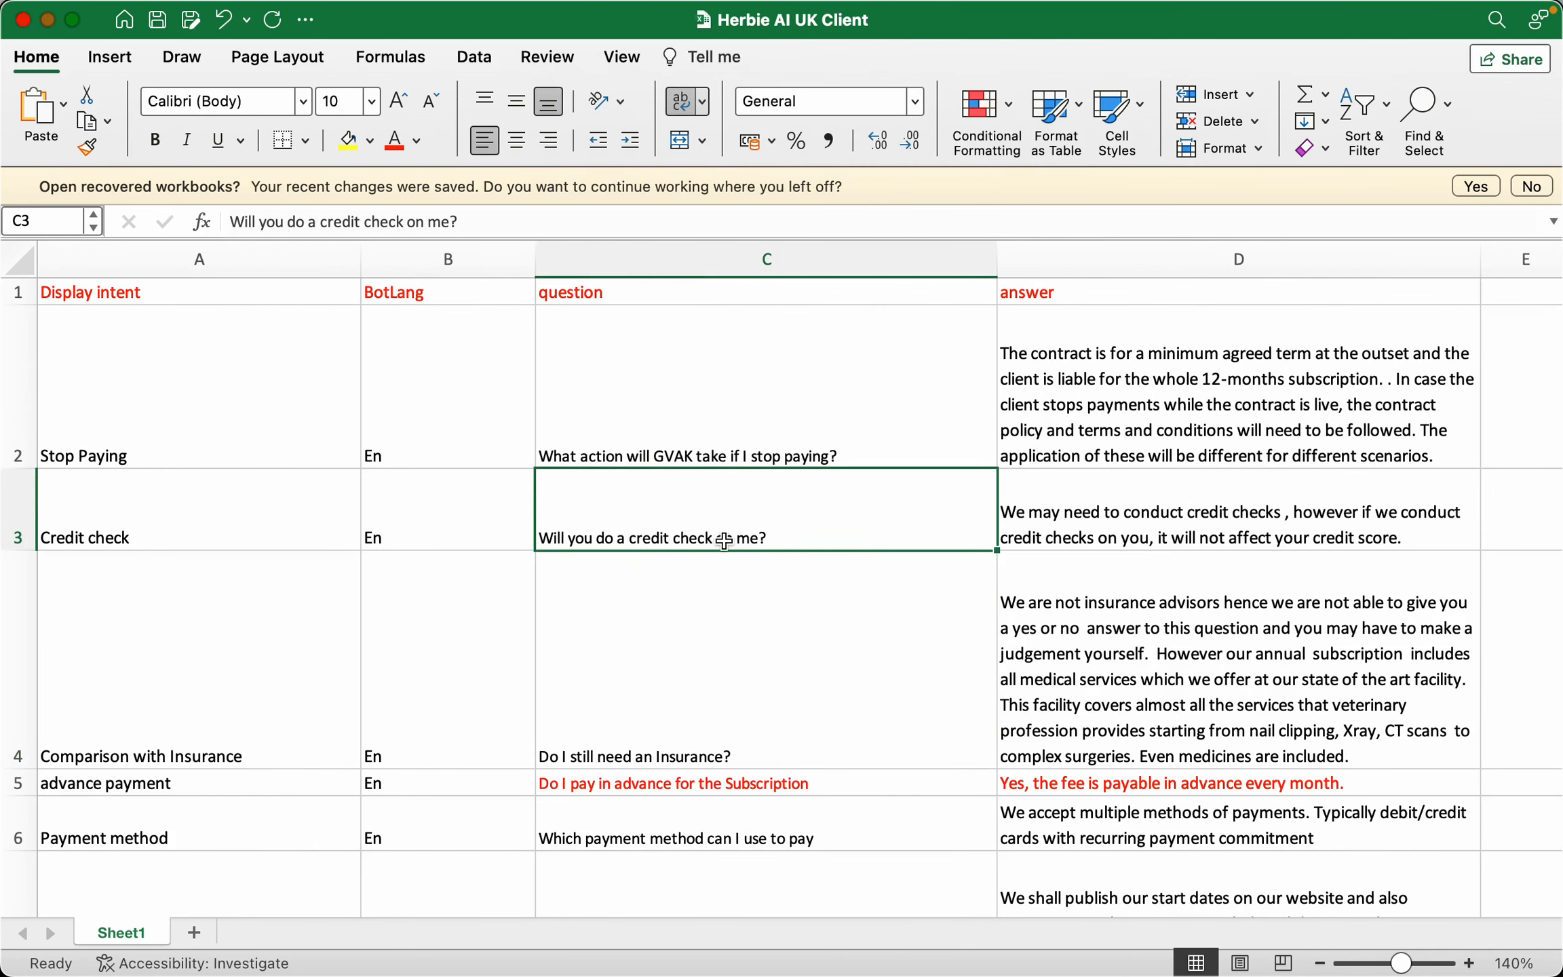
{"action": "key", "text": "super+Tab"}
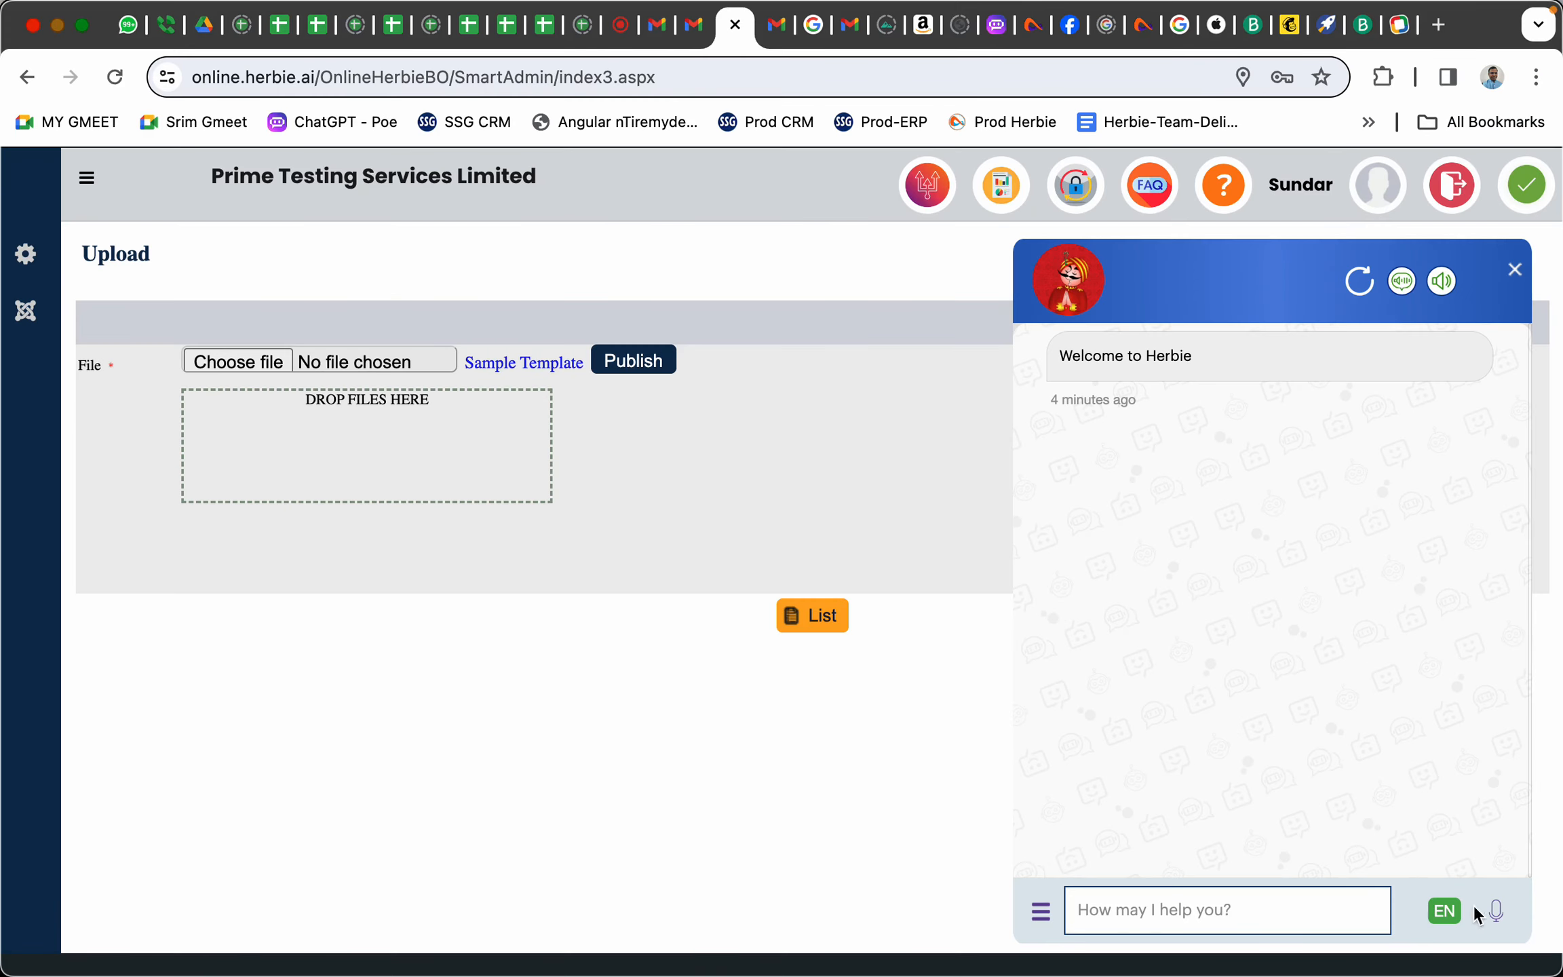
Ask the chatbot by voice 'will you do a credit check on me', then return to Excel
{"action": "left_click", "coordinate": [1496, 913]}
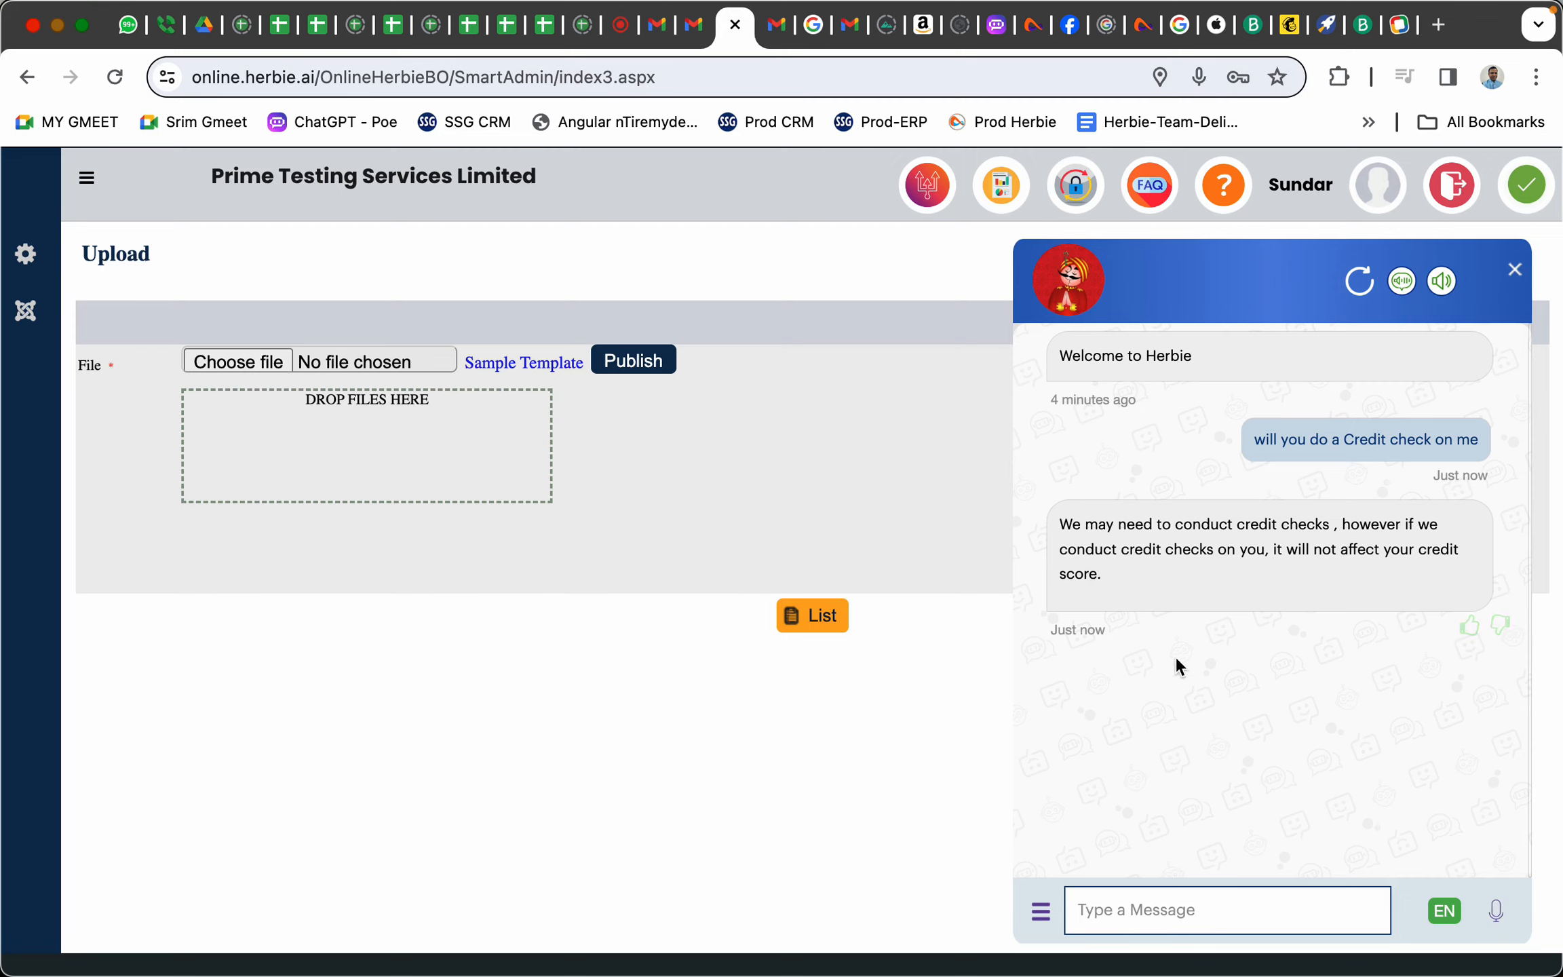
{"action": "mouse_move", "coordinate": [1170, 580]}
{"action": "key", "text": "super+Tab"}
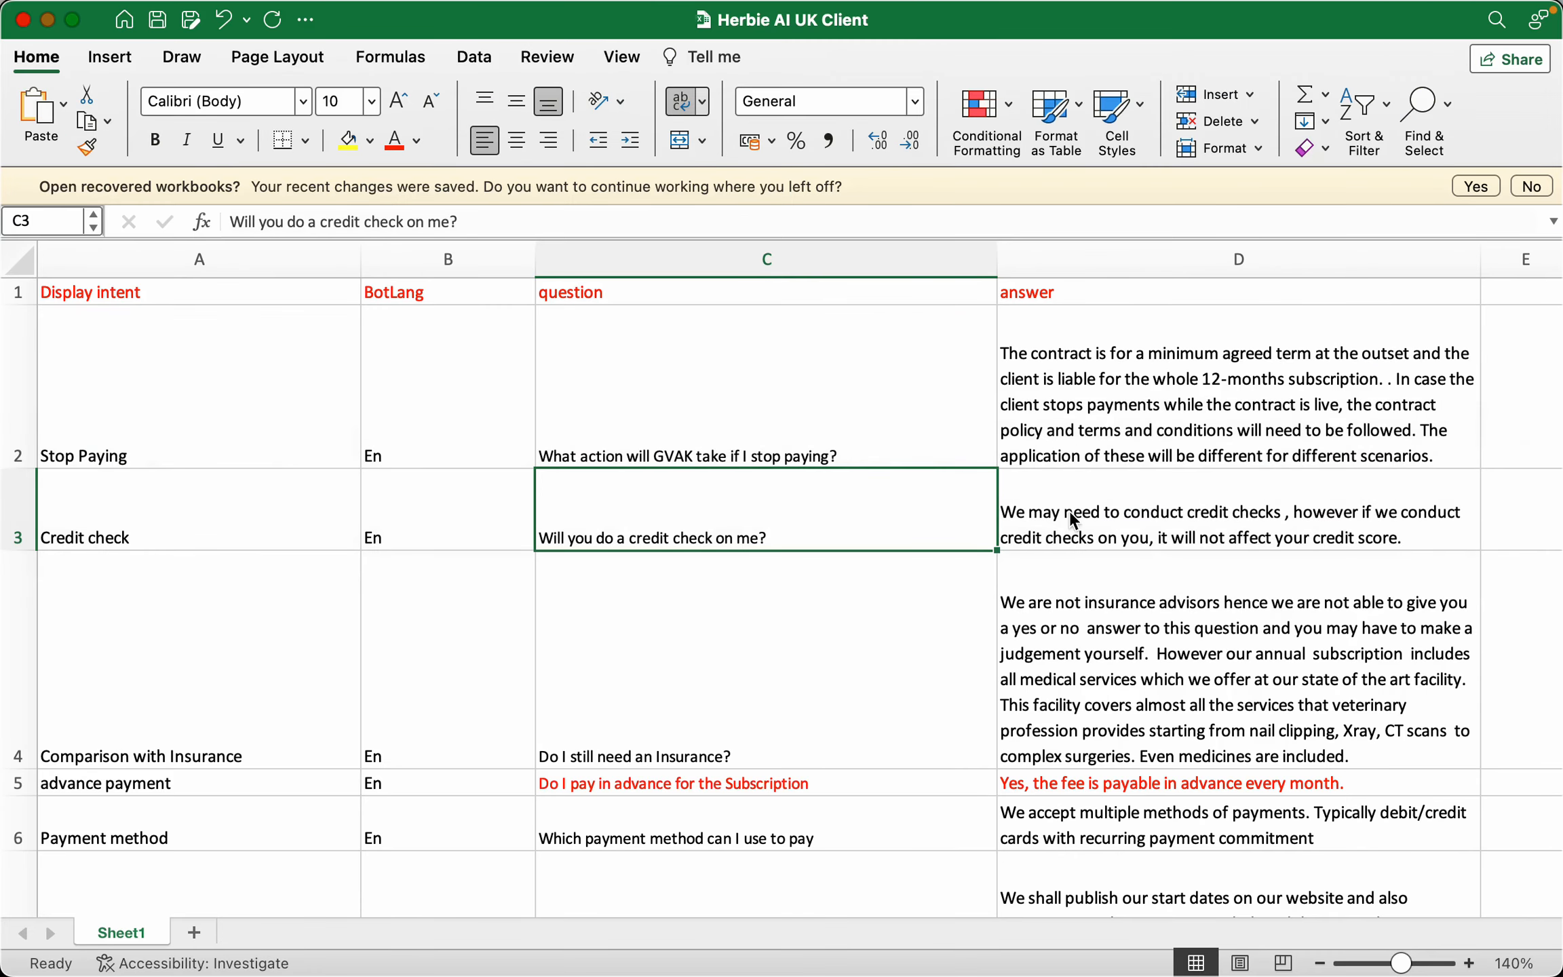
Check the D3 credit-check answer and the C6 payment-method question, then return to the chat
{"action": "left_click", "coordinate": [1073, 521]}
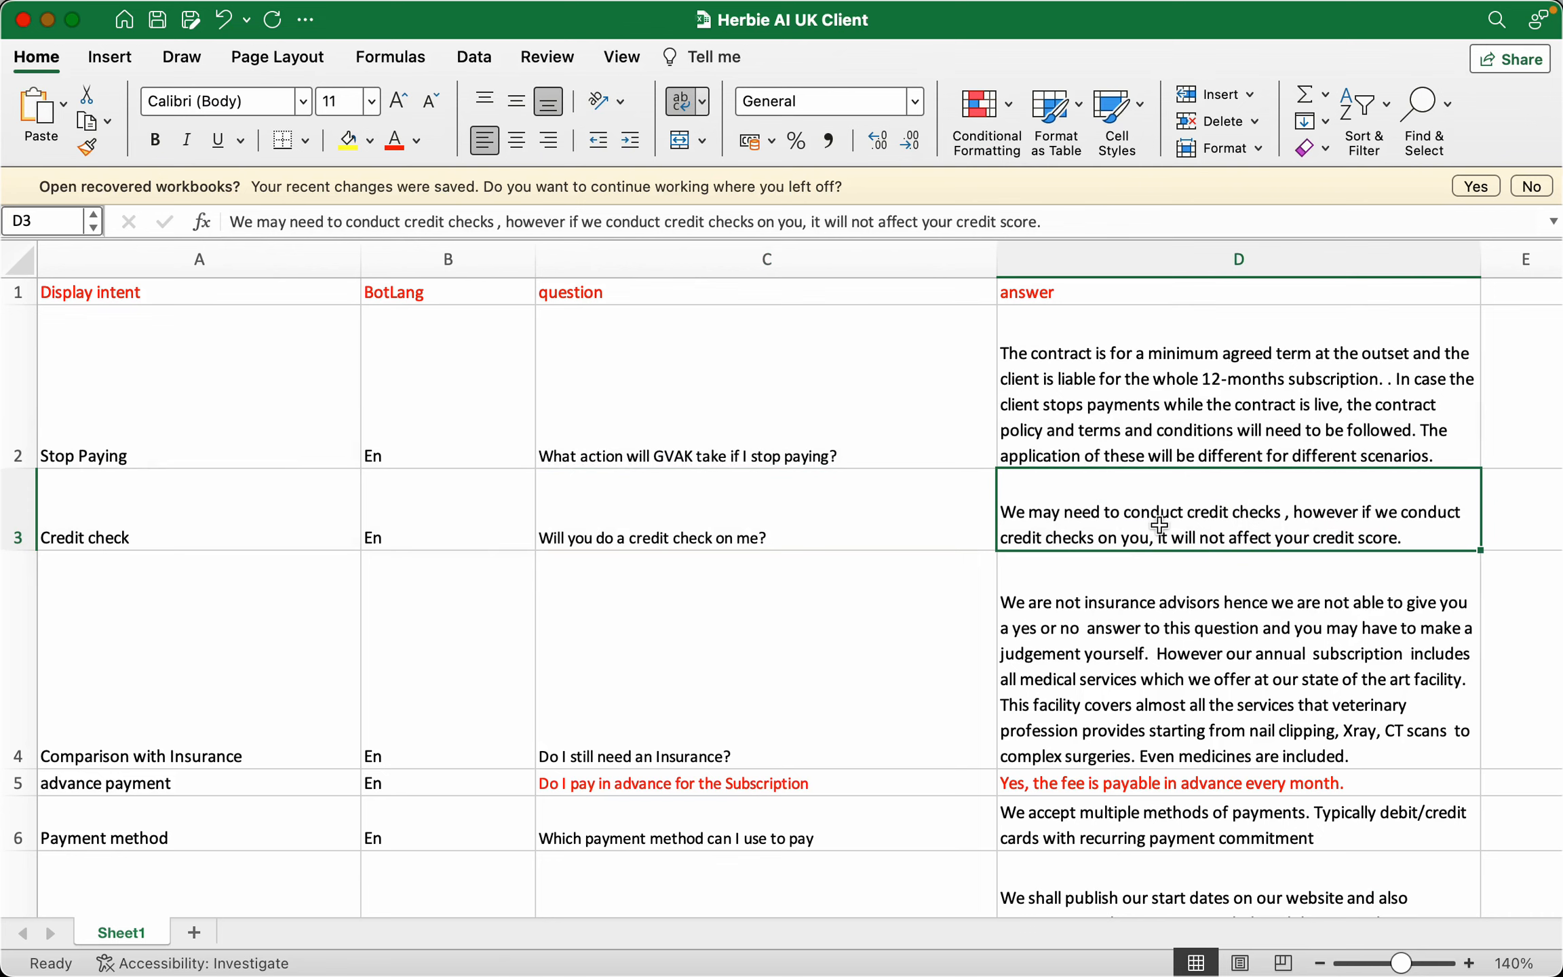
{"action": "scroll", "coordinate": [1167, 642], "scroll_direction": "down", "scroll_amount": 4}
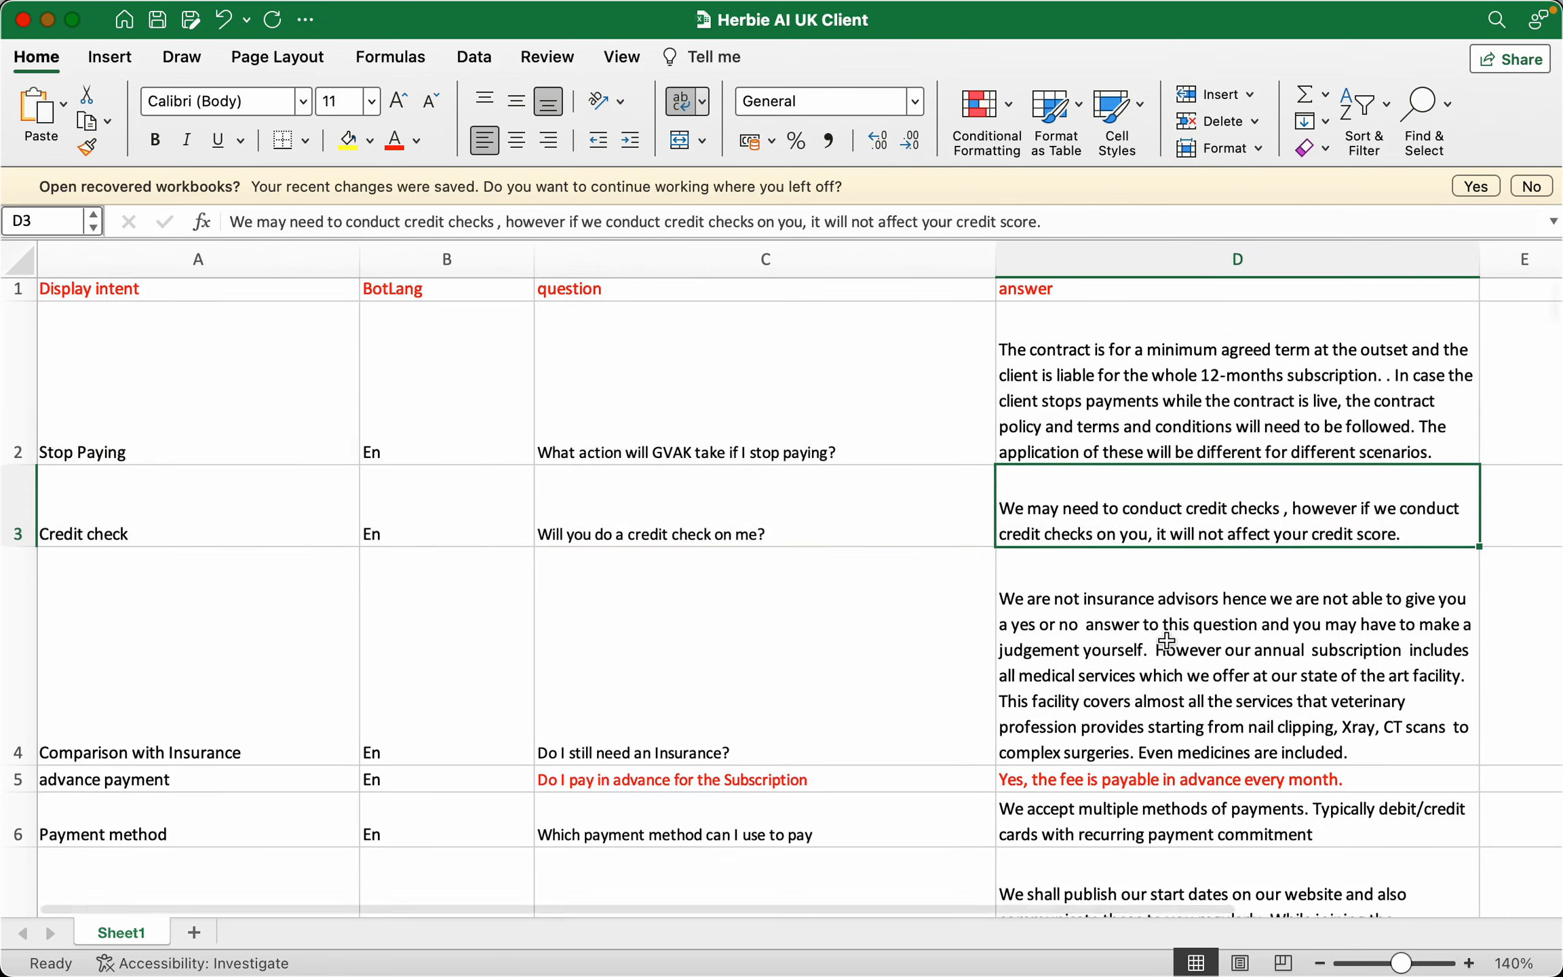
{"action": "left_click", "coordinate": [876, 699]}
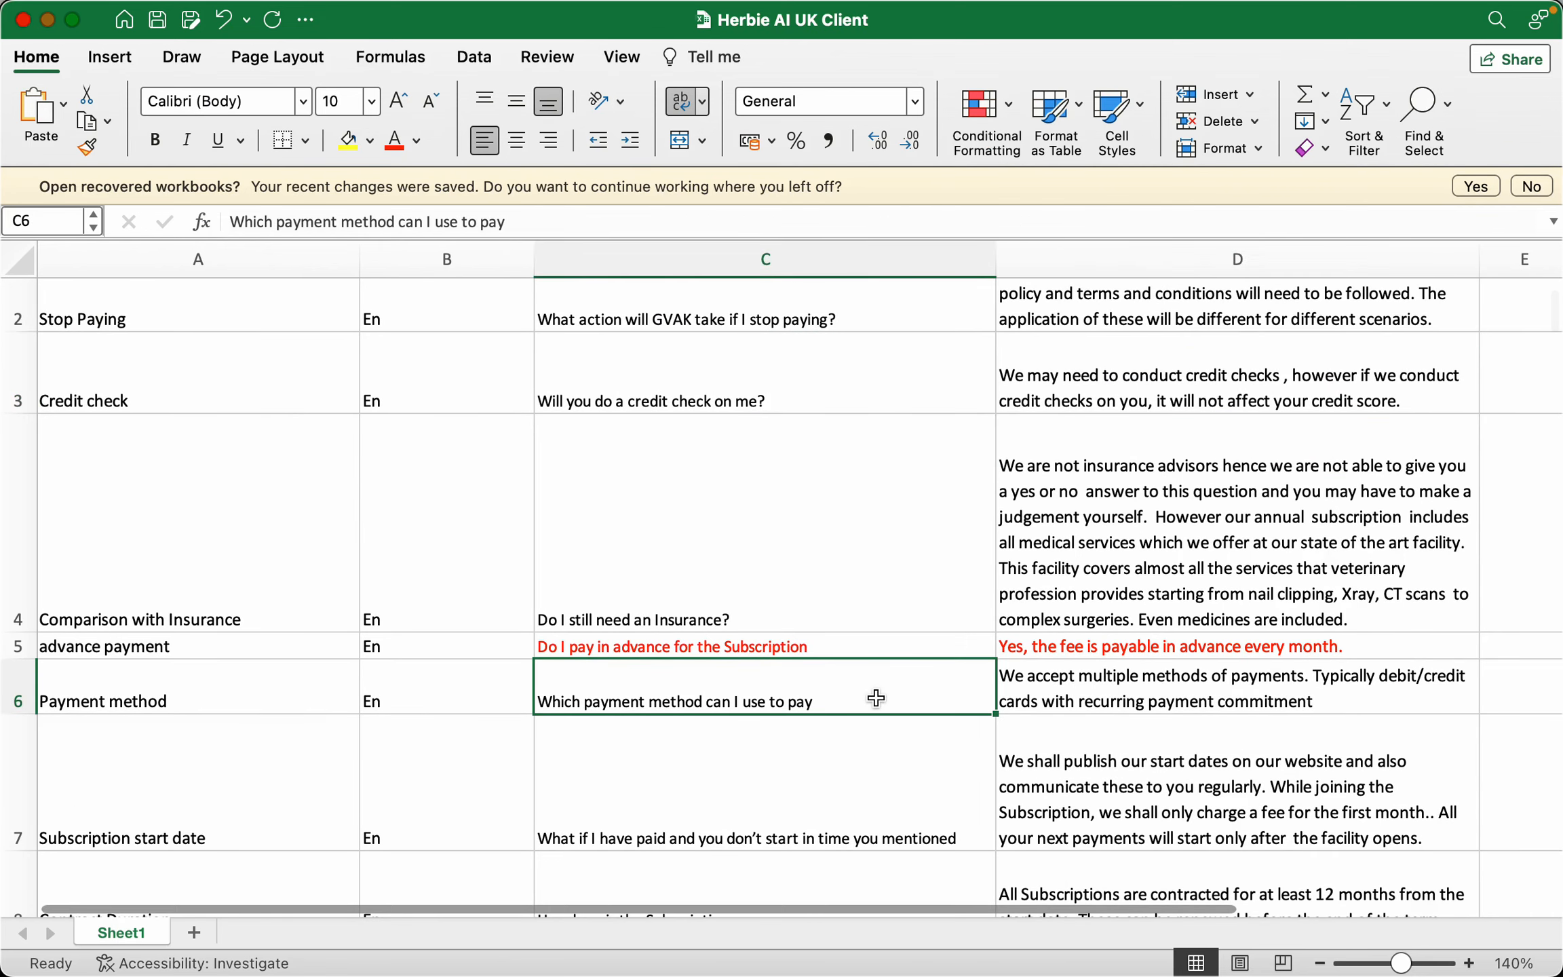
{"action": "key", "text": "super+Tab"}
{"action": "key", "text": "super+Tab"}
{"action": "key", "text": "super+Tab"}
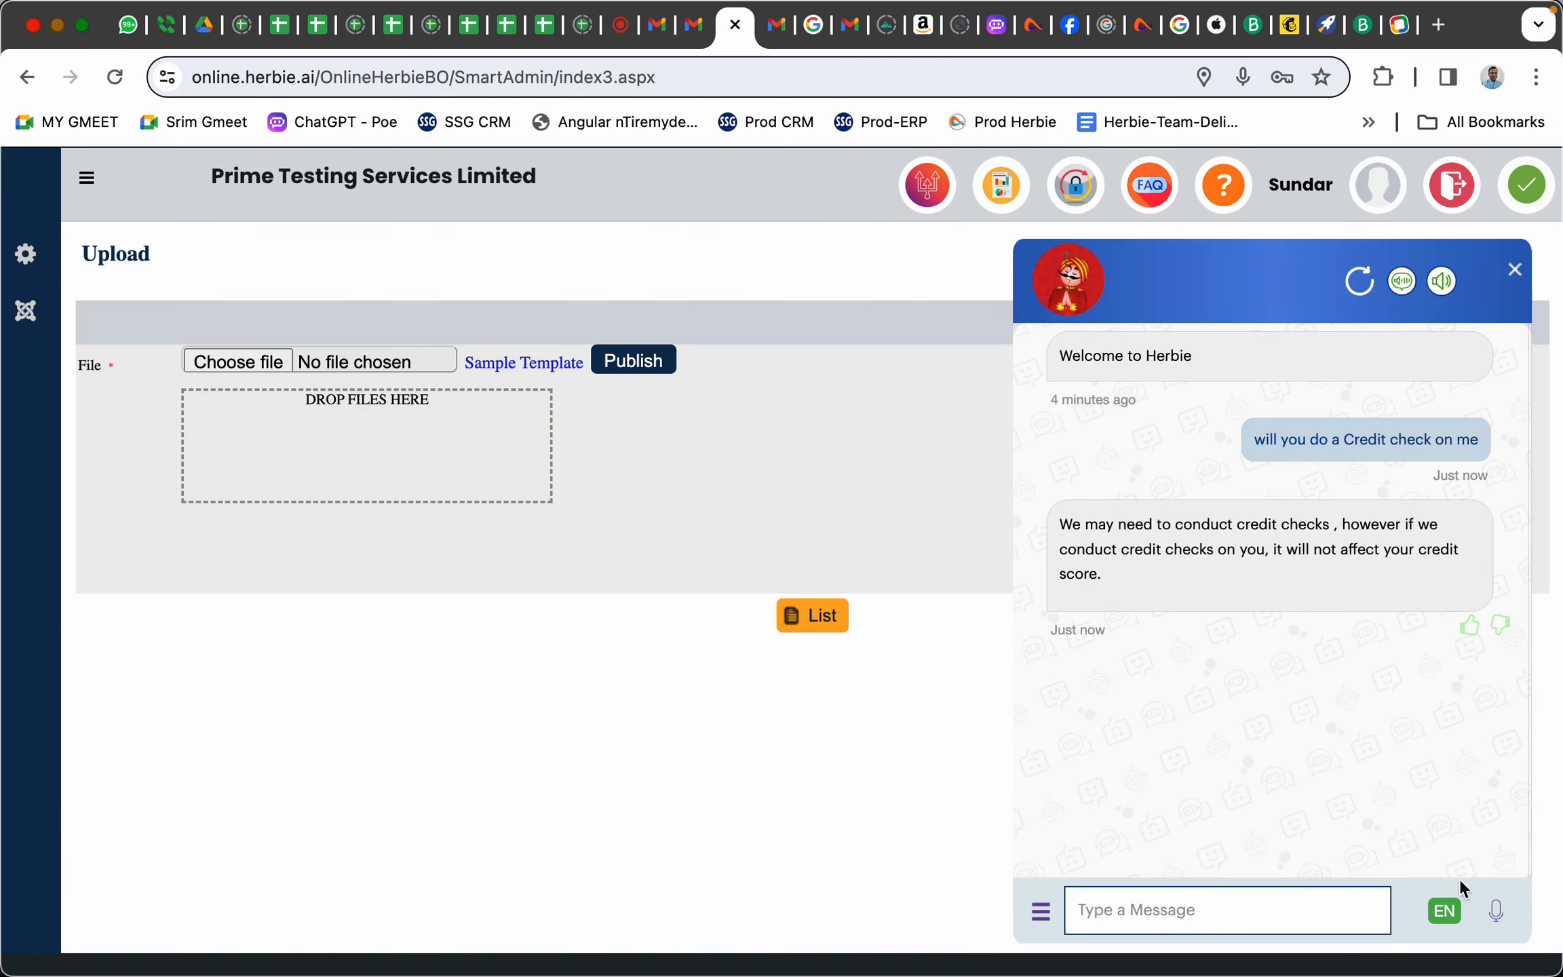
Ask the chatbot by voice 'can I use credit card for payments', then return to Excel
{"action": "left_click", "coordinate": [1497, 916]}
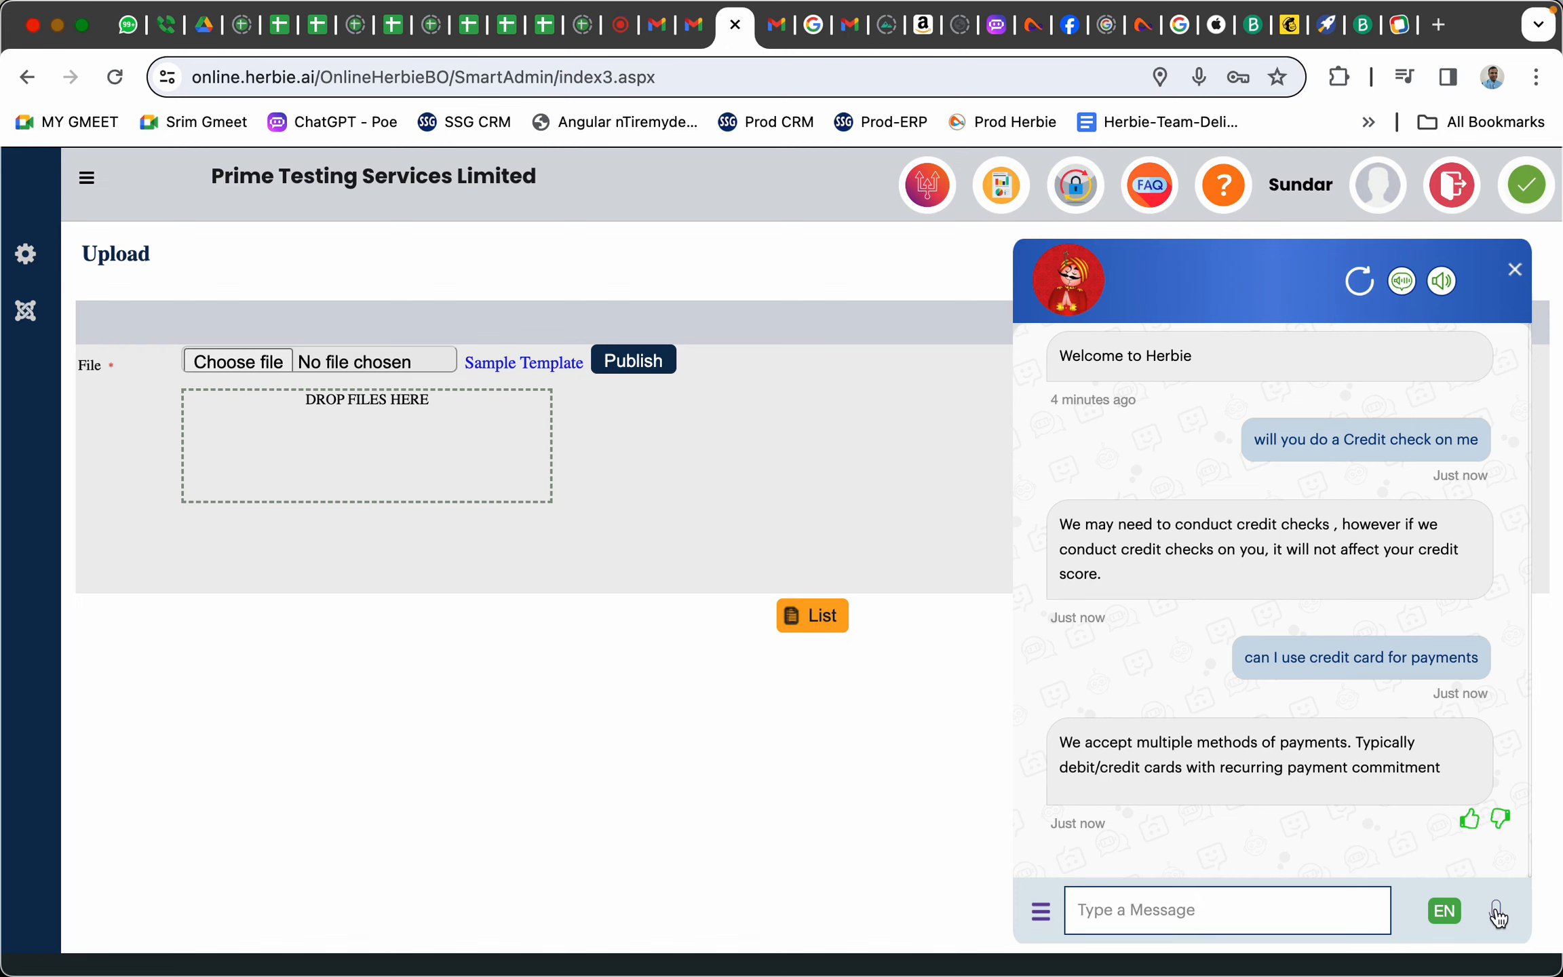
{"action": "key", "text": "super+Tab"}
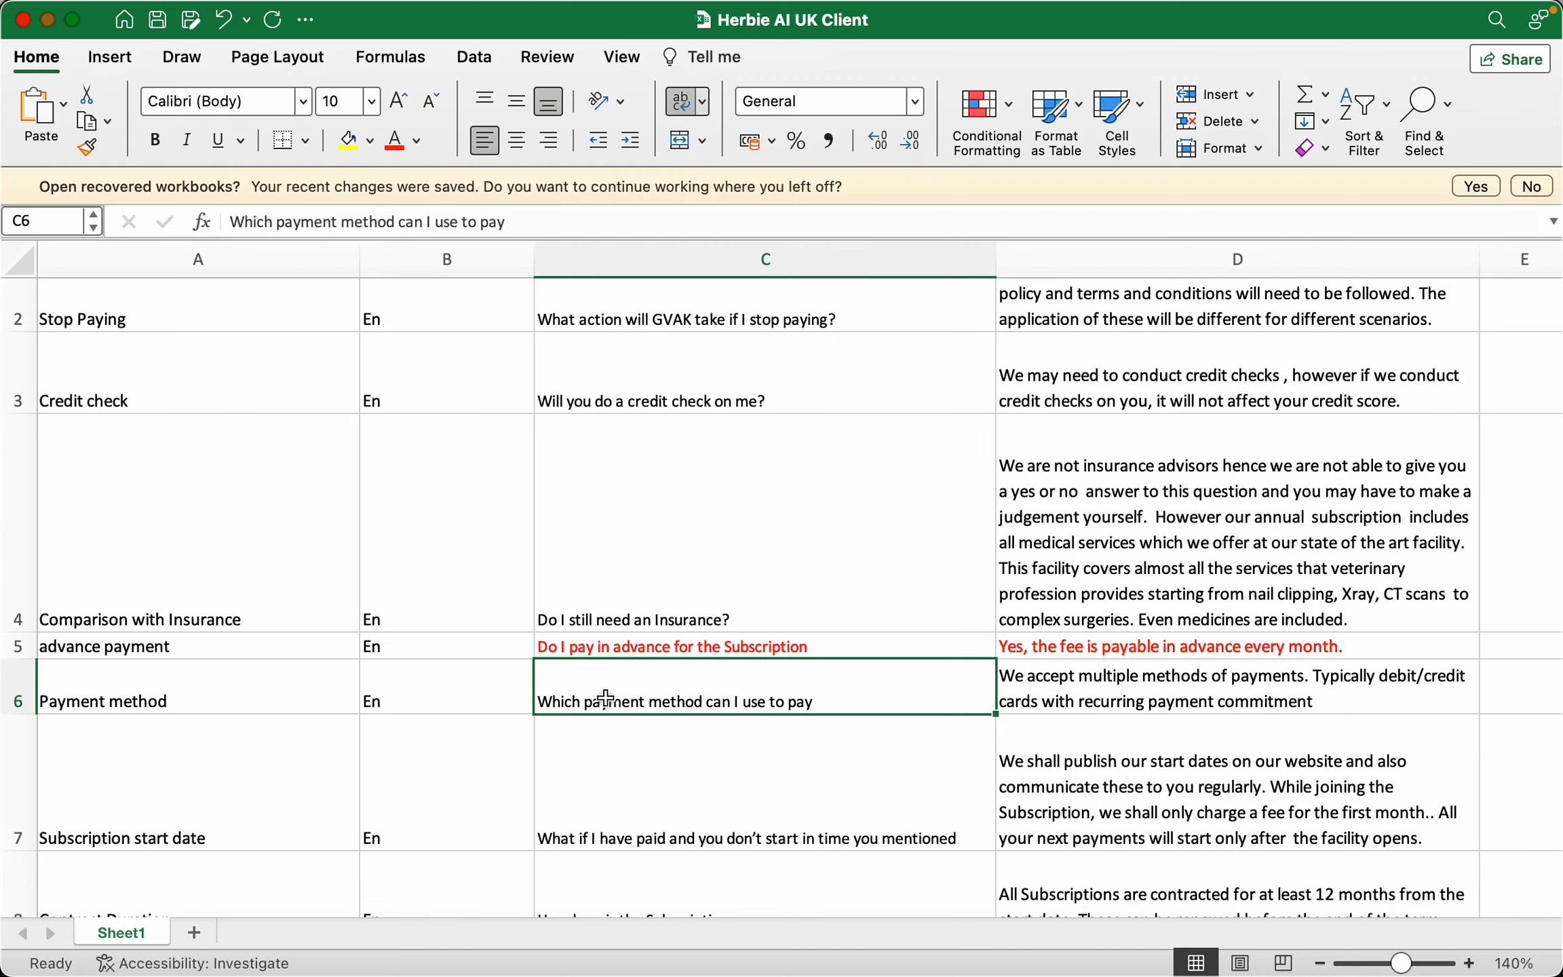
Inspect the D6 payment-method answer text without changing it, then return to the Herbie chat
{"action": "left_click", "coordinate": [1209, 683]}
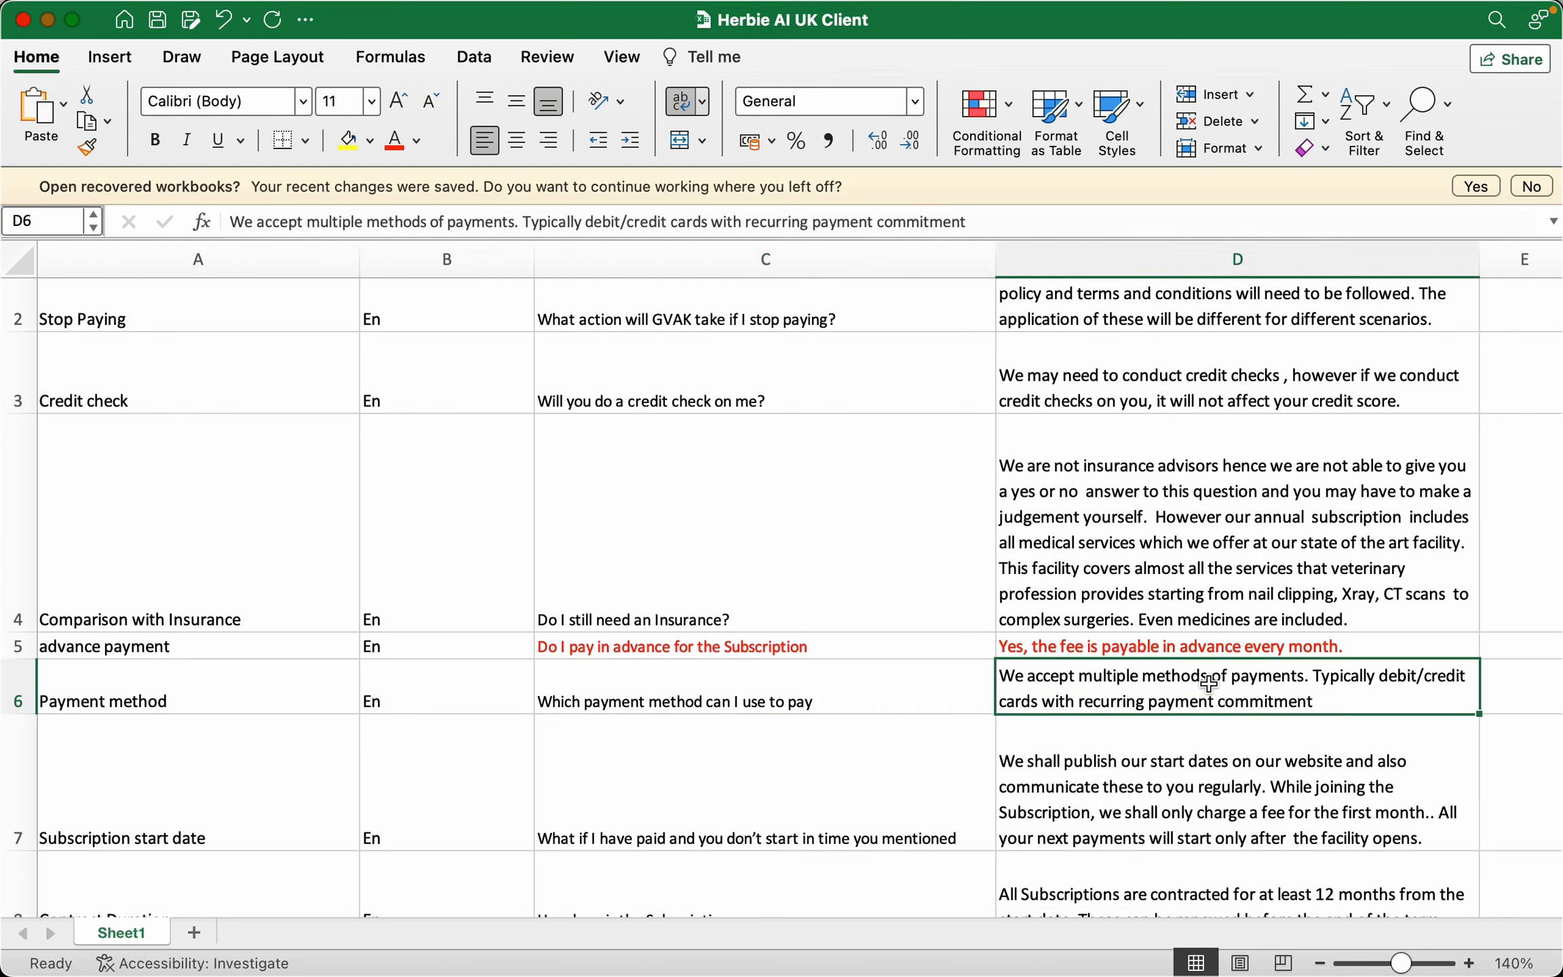
{"action": "double_click", "coordinate": [1428, 678]}
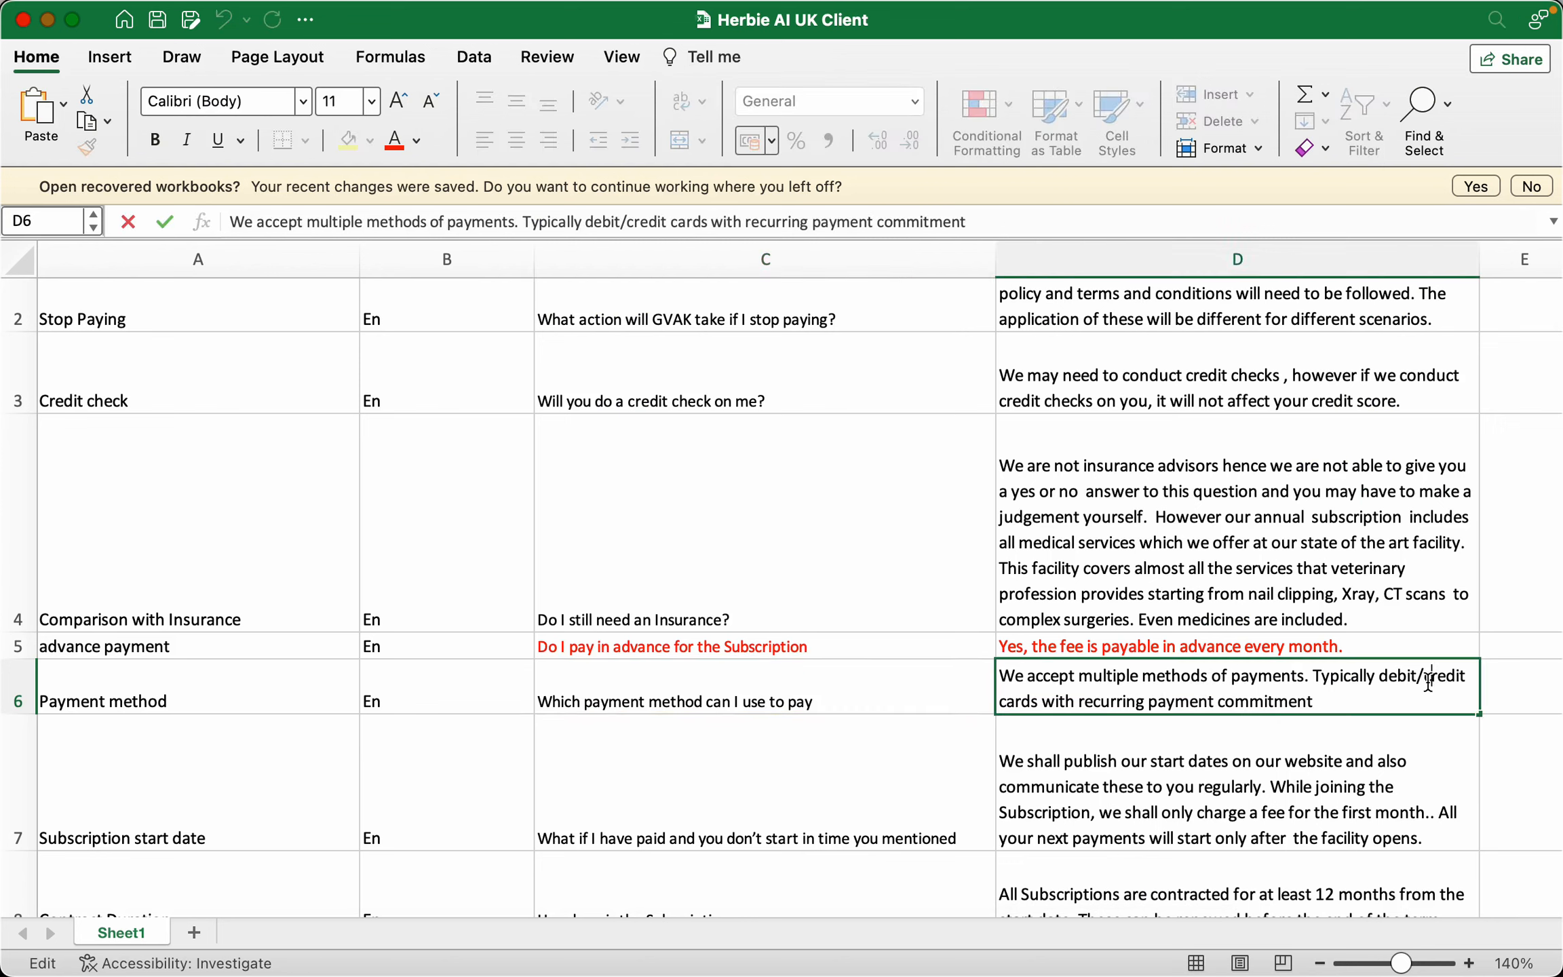
{"action": "left_click", "coordinate": [1240, 800]}
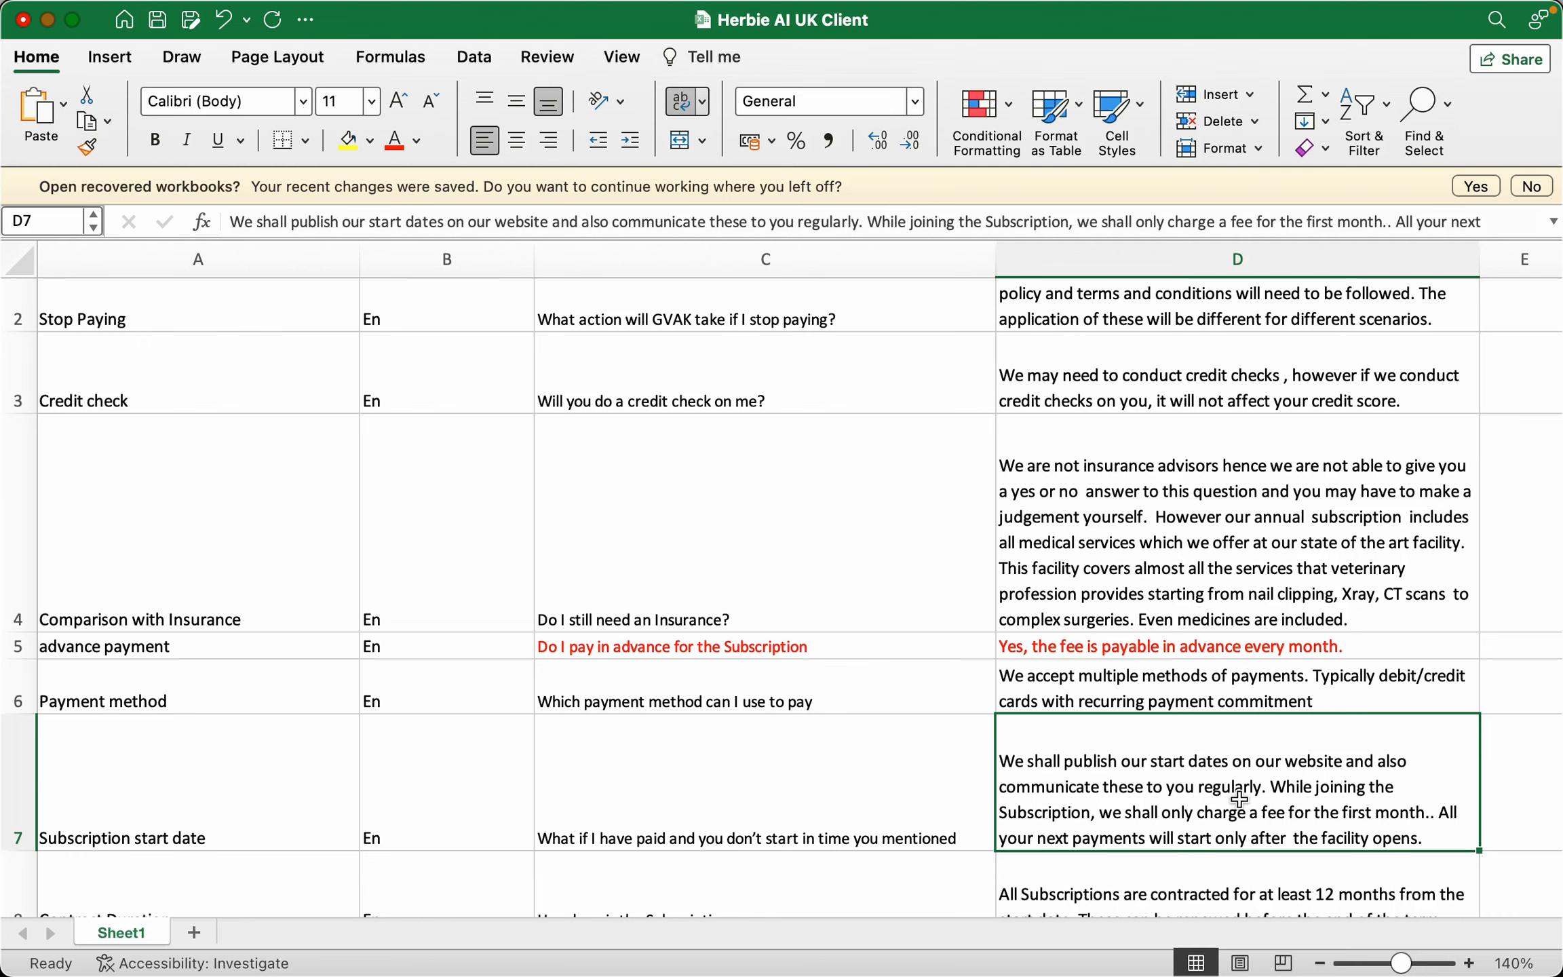
{"action": "key", "text": "super+Tab"}
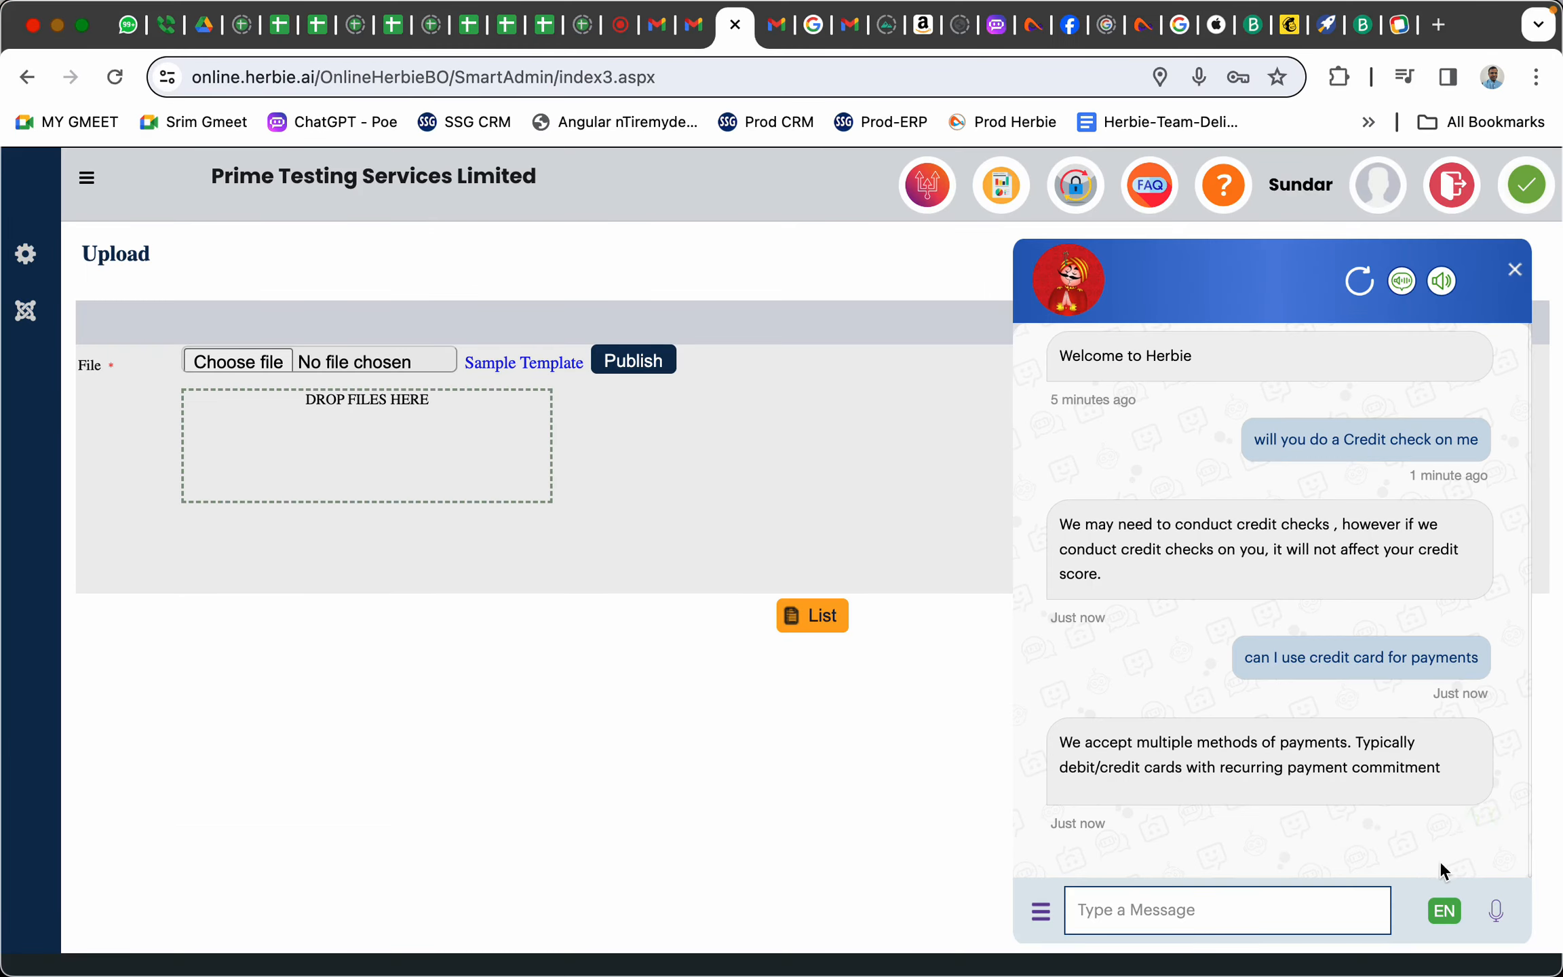
Dictate the insurance question, stop the fallback readout, and copy the question text
{"action": "left_click", "coordinate": [1496, 913]}
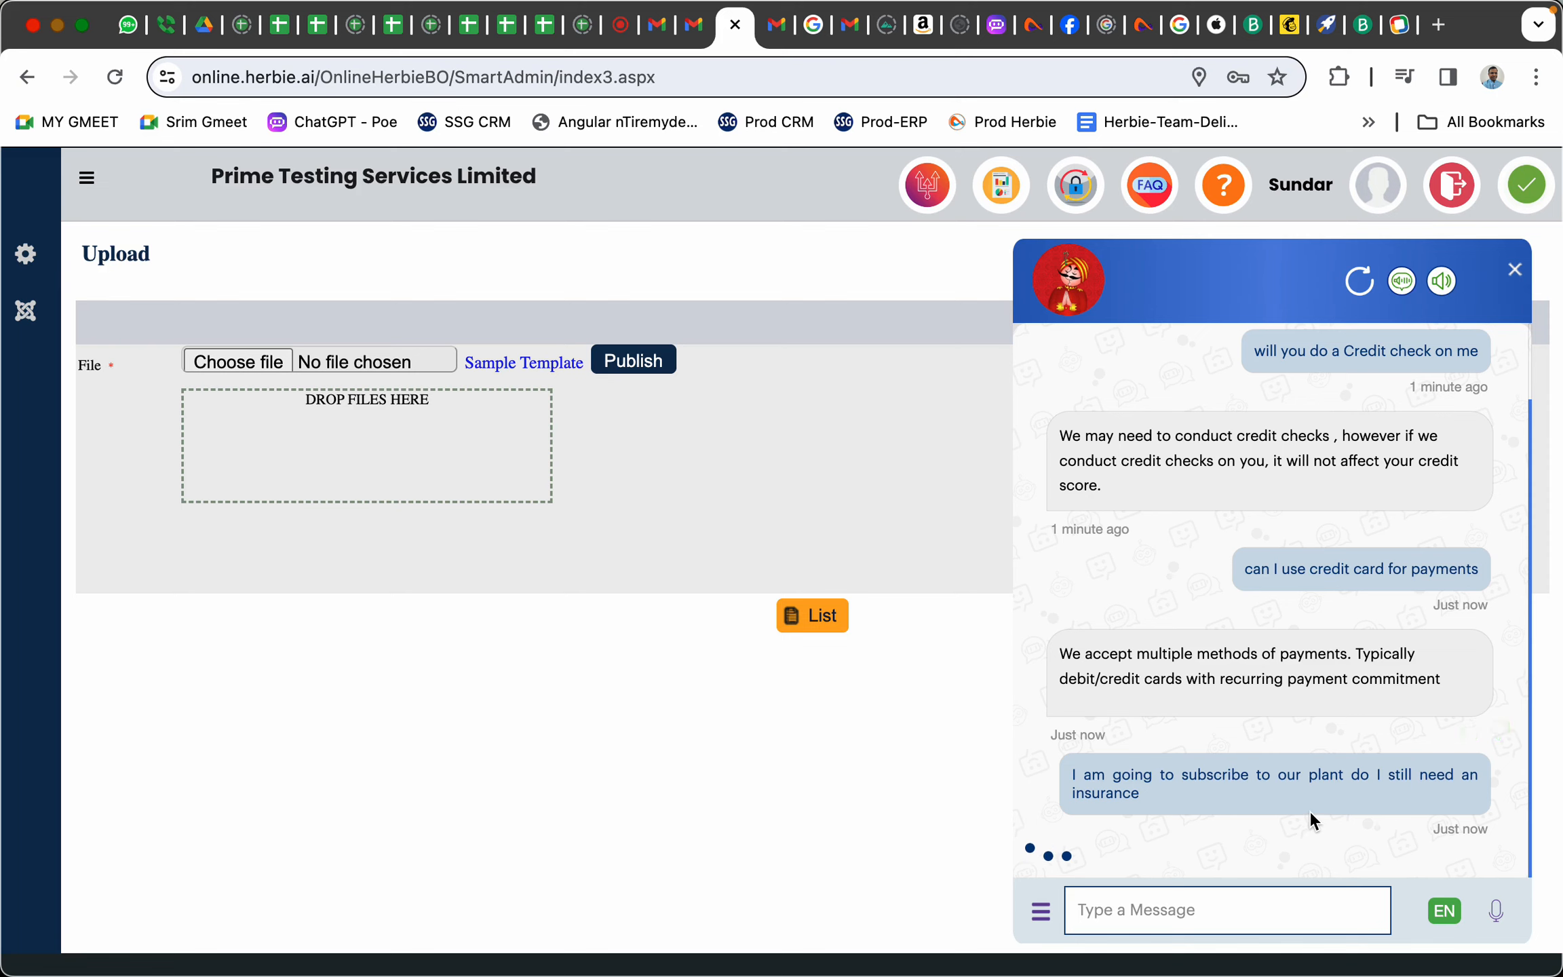
{"action": "left_click", "coordinate": [1506, 914]}
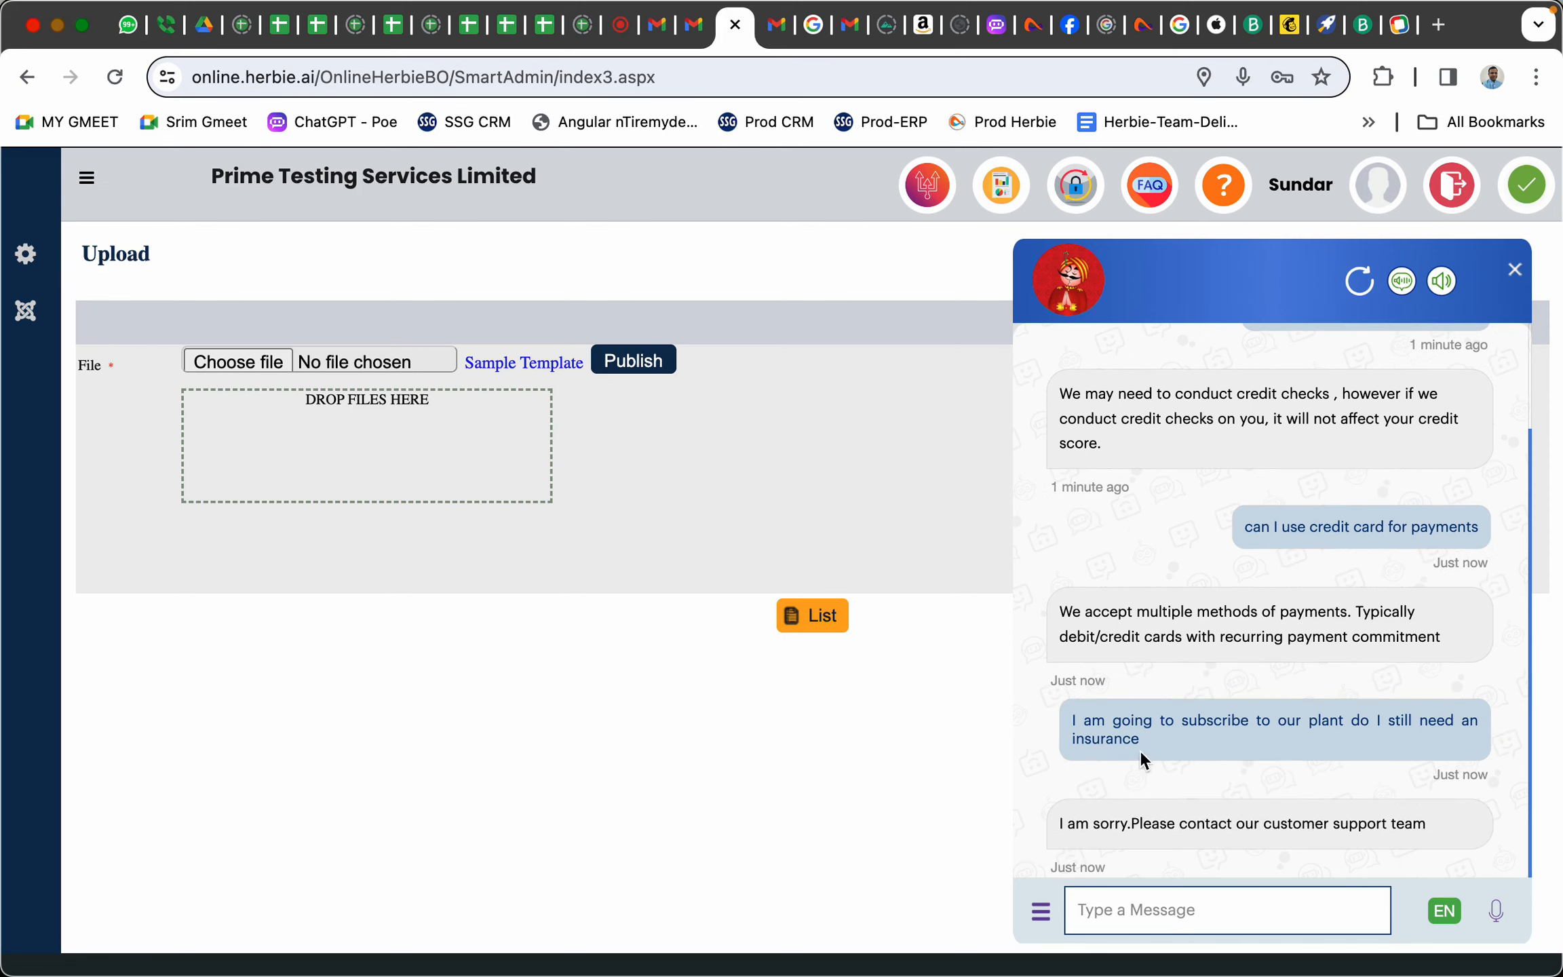
{"action": "left_click_drag", "start_coordinate": [1142, 741], "coordinate": [1061, 722]}
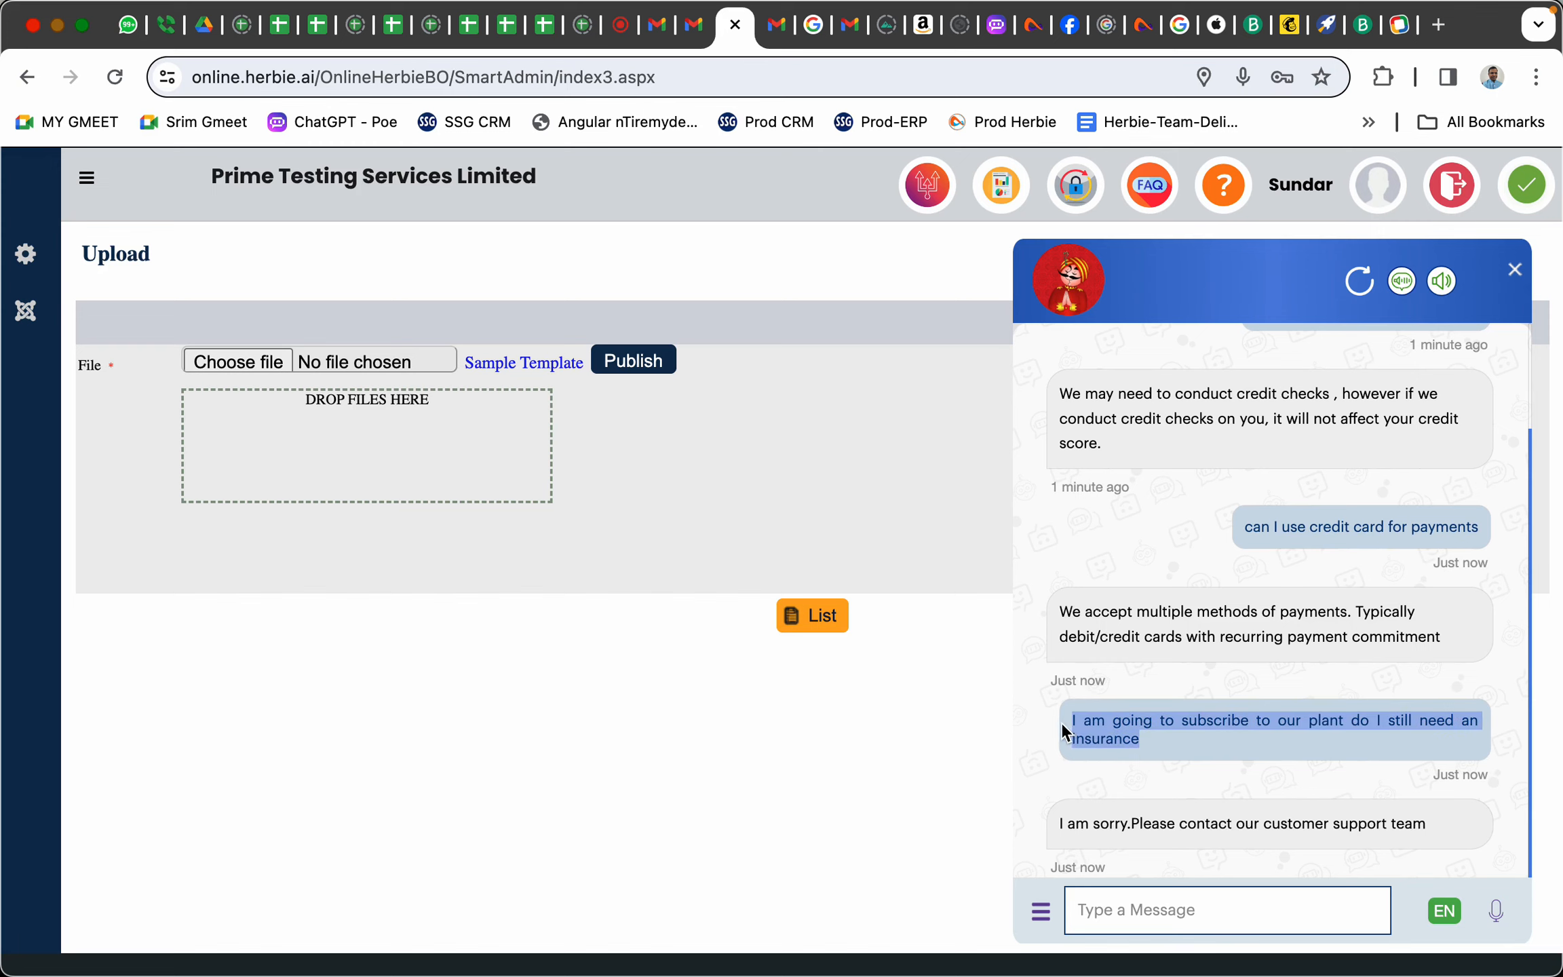
{"action": "right_click", "coordinate": [1101, 727]}
{"action": "left_click", "coordinate": [937, 645]}
Close the chat panel and confirm the Comparison with Insurance intent in Excel cell A4
{"action": "left_click", "coordinate": [1515, 270]}
{"action": "key", "text": "super+Tab"}
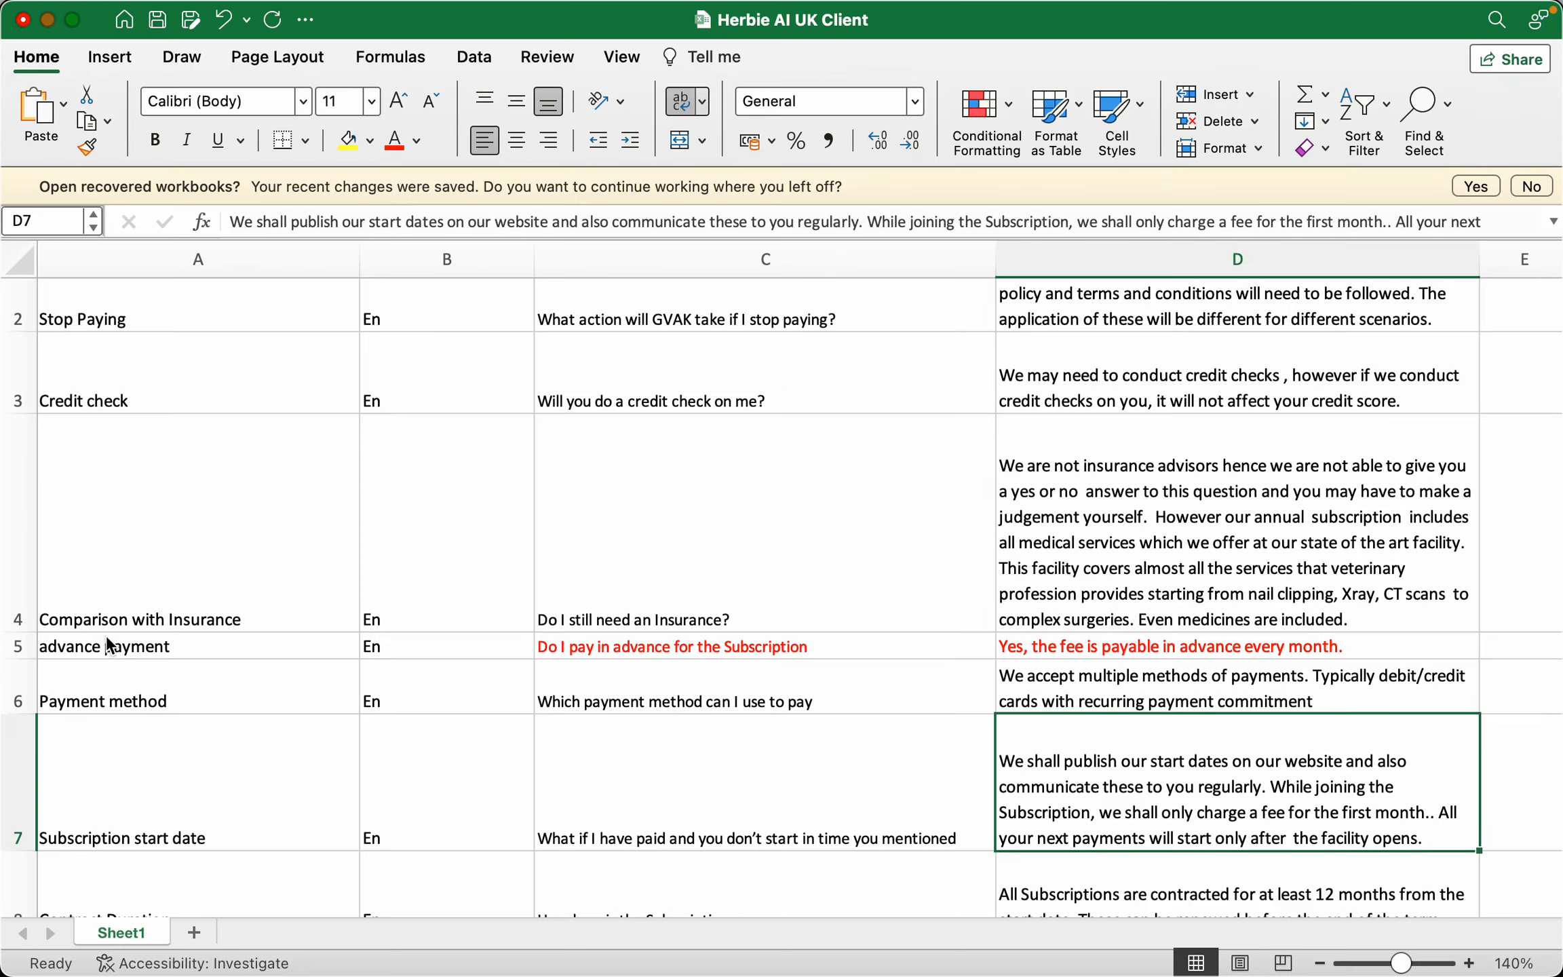
{"action": "left_click", "coordinate": [117, 600]}
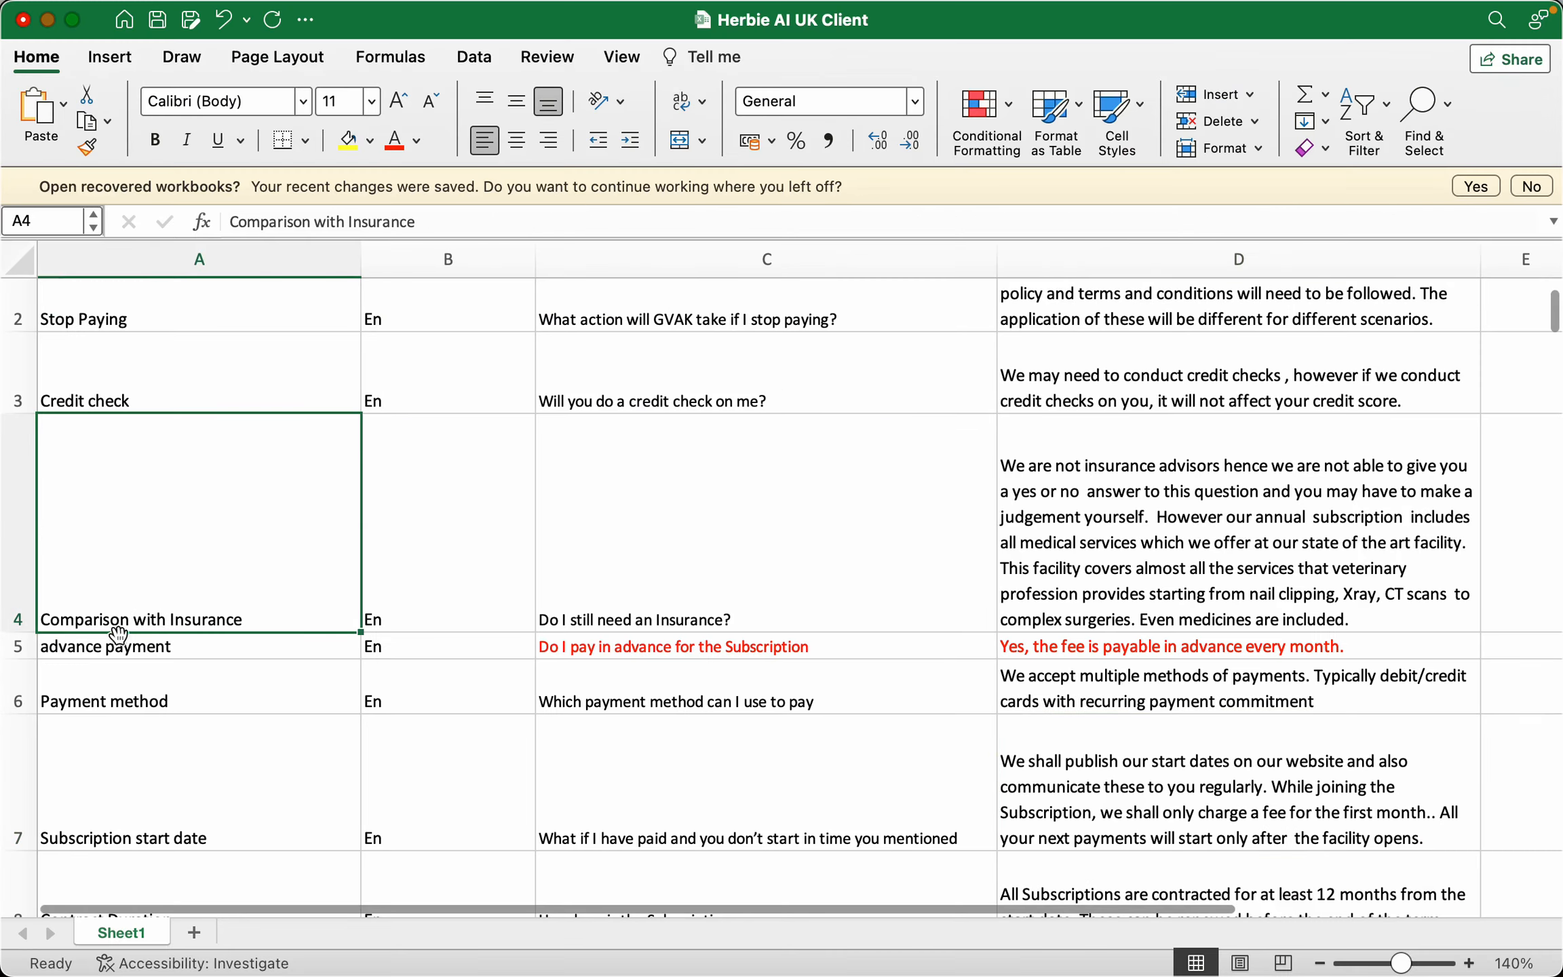
{"action": "key", "text": "super+Tab"}
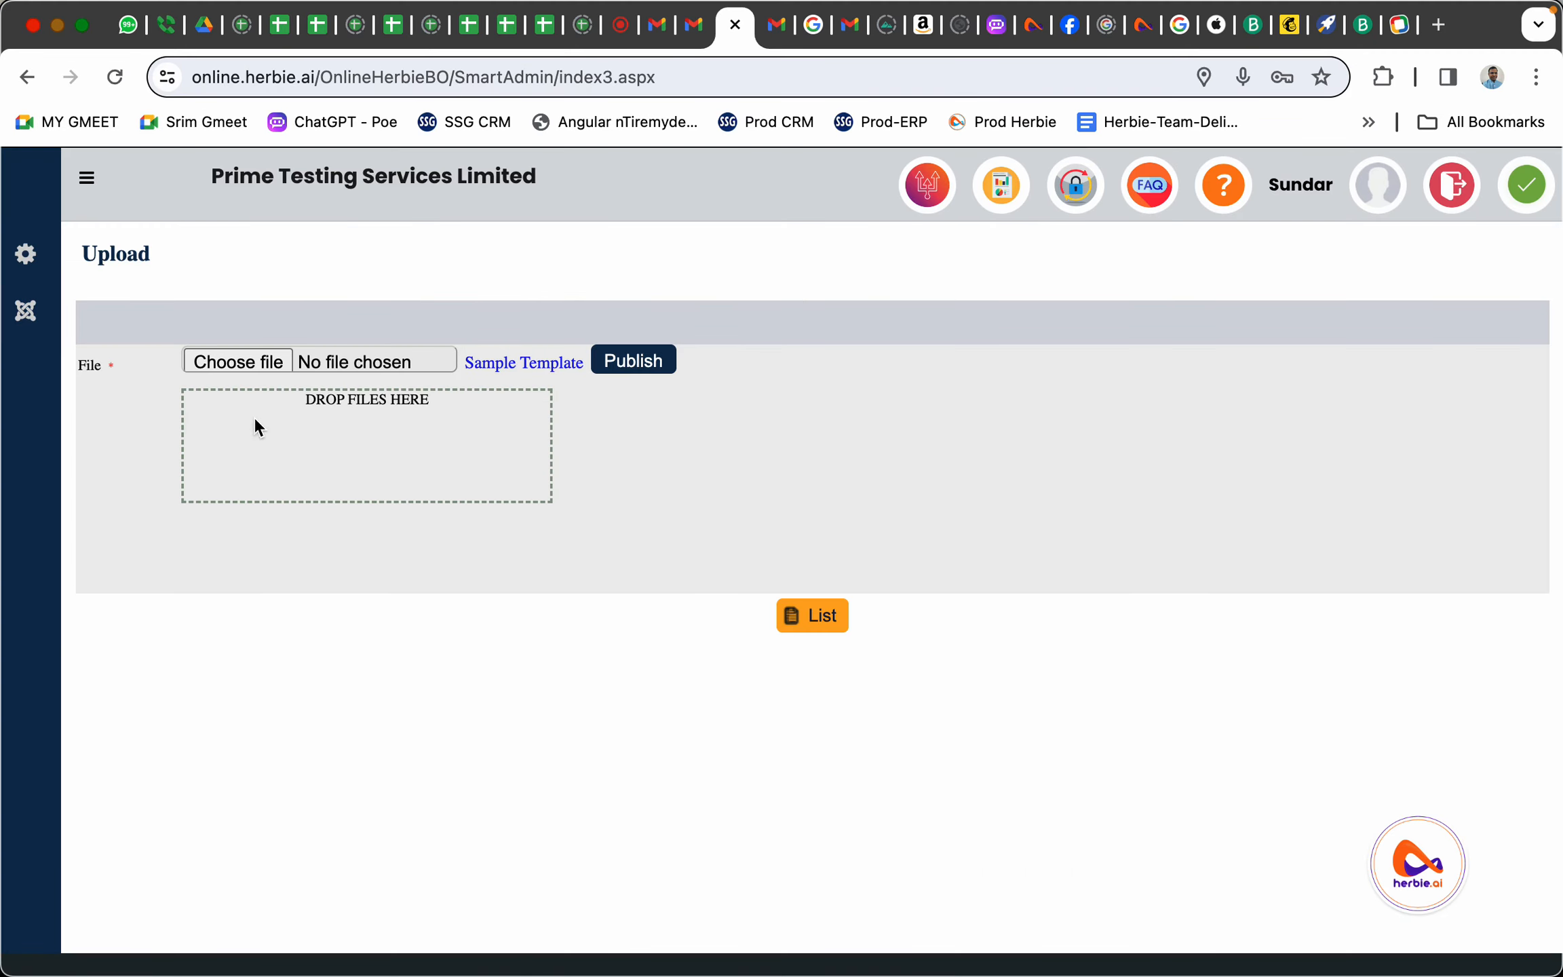
In Manage Bots, search Bot Intent for 'insuranc' and open ComparisonwithInsurance for editing
{"action": "left_click", "coordinate": [26, 310]}
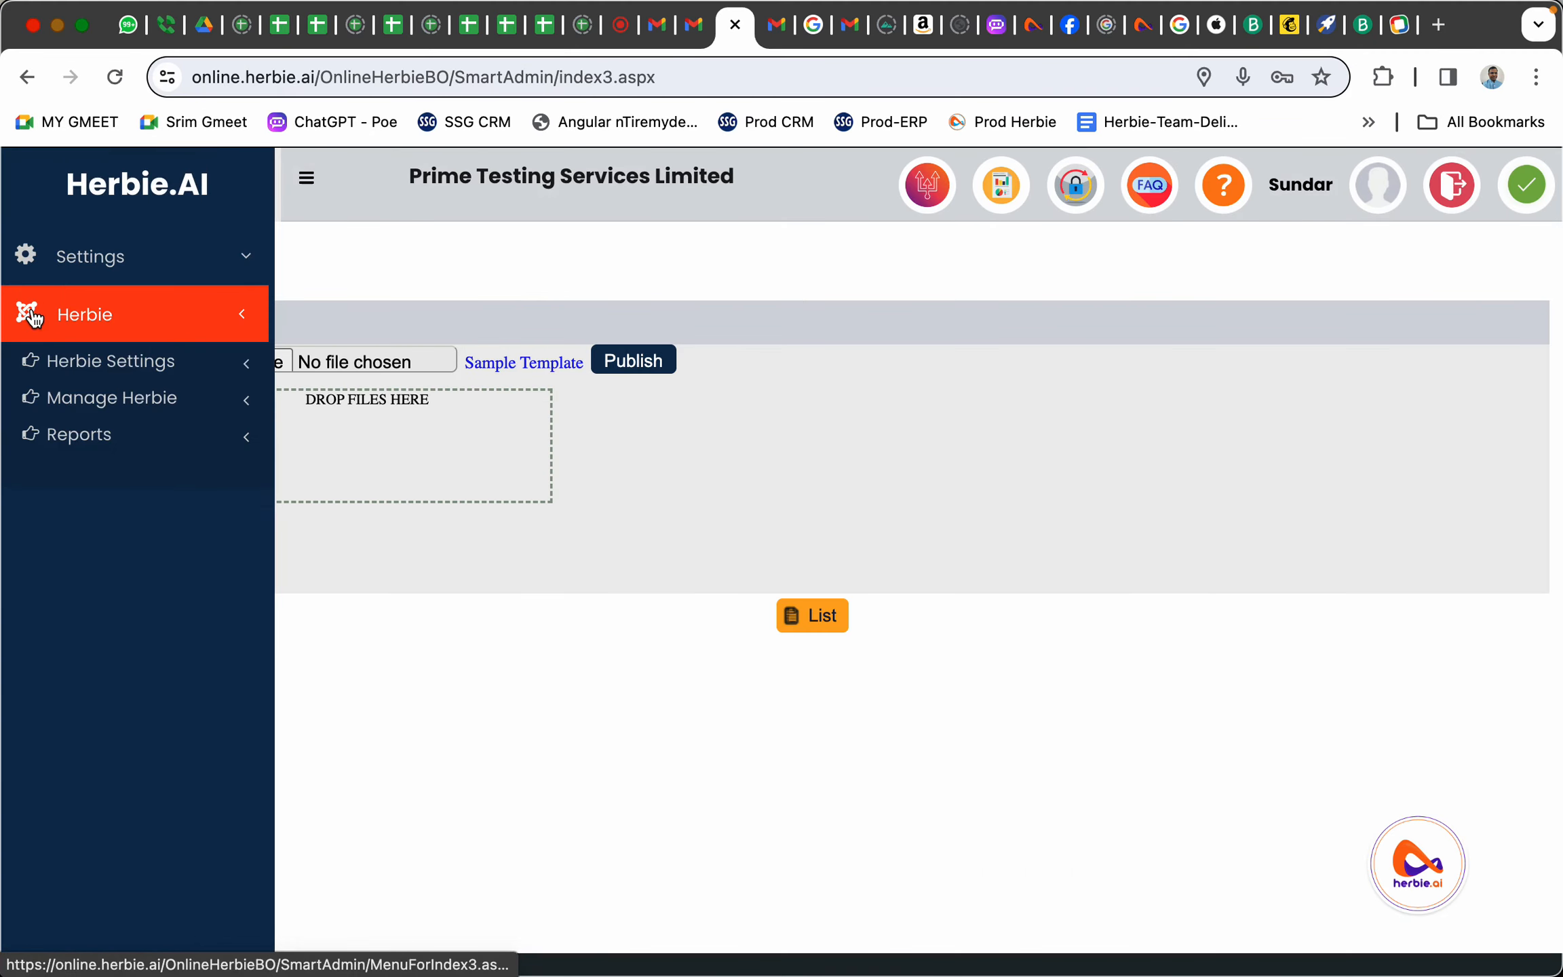
{"action": "left_click", "coordinate": [136, 399]}
{"action": "left_click", "coordinate": [126, 441]}
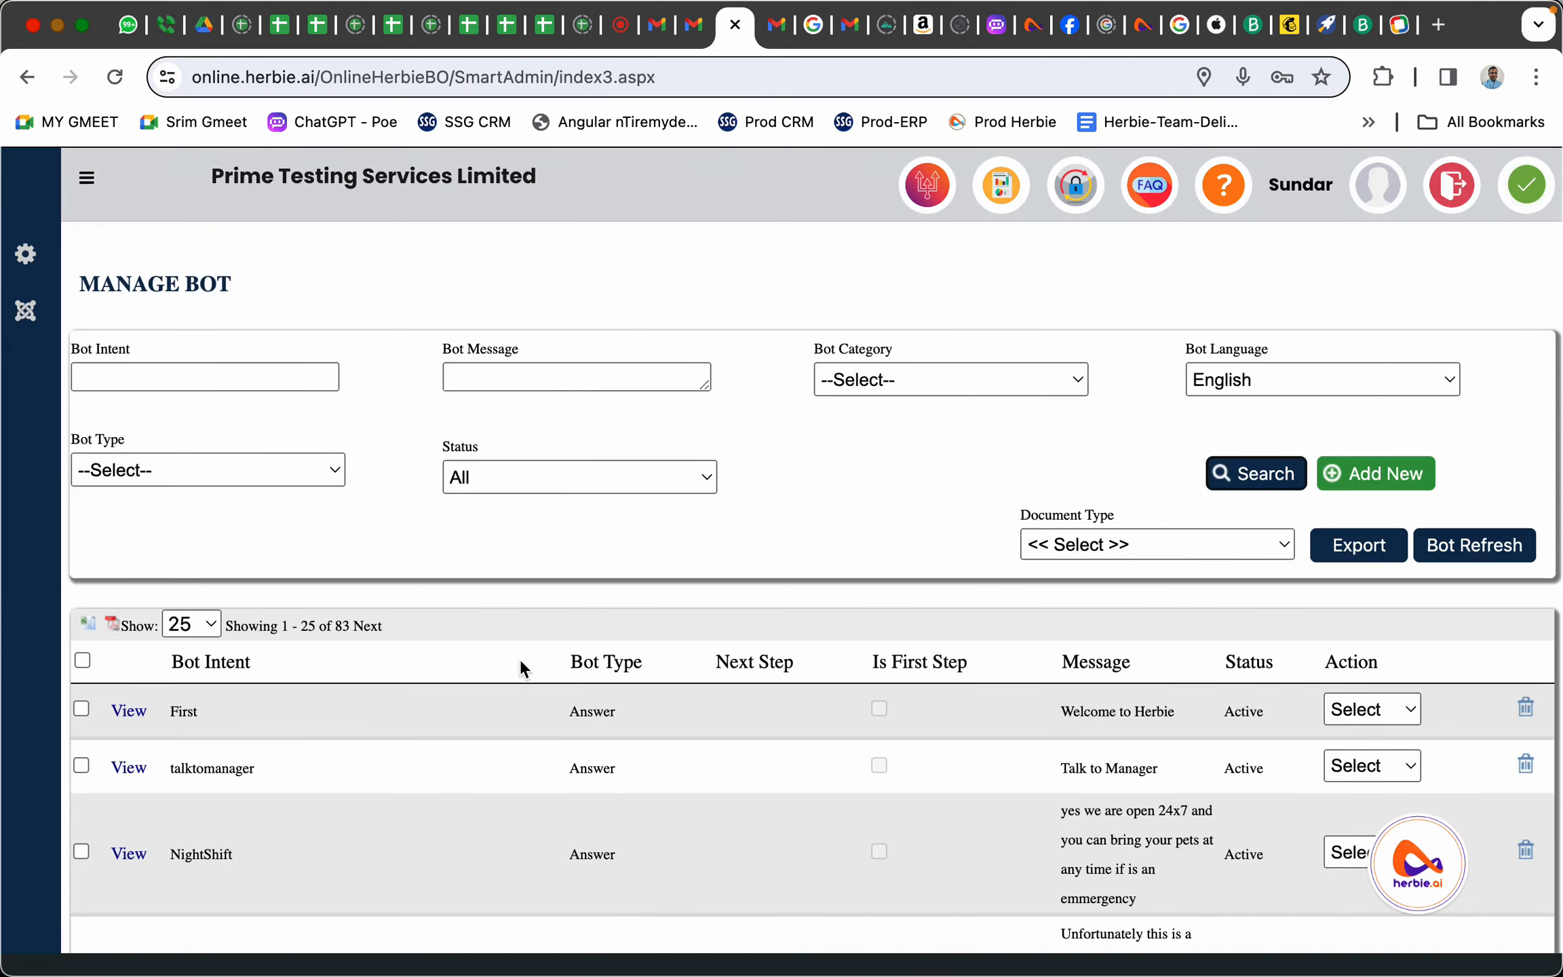
{"action": "left_click", "coordinate": [259, 377]}
{"action": "type", "text": "insurance"}
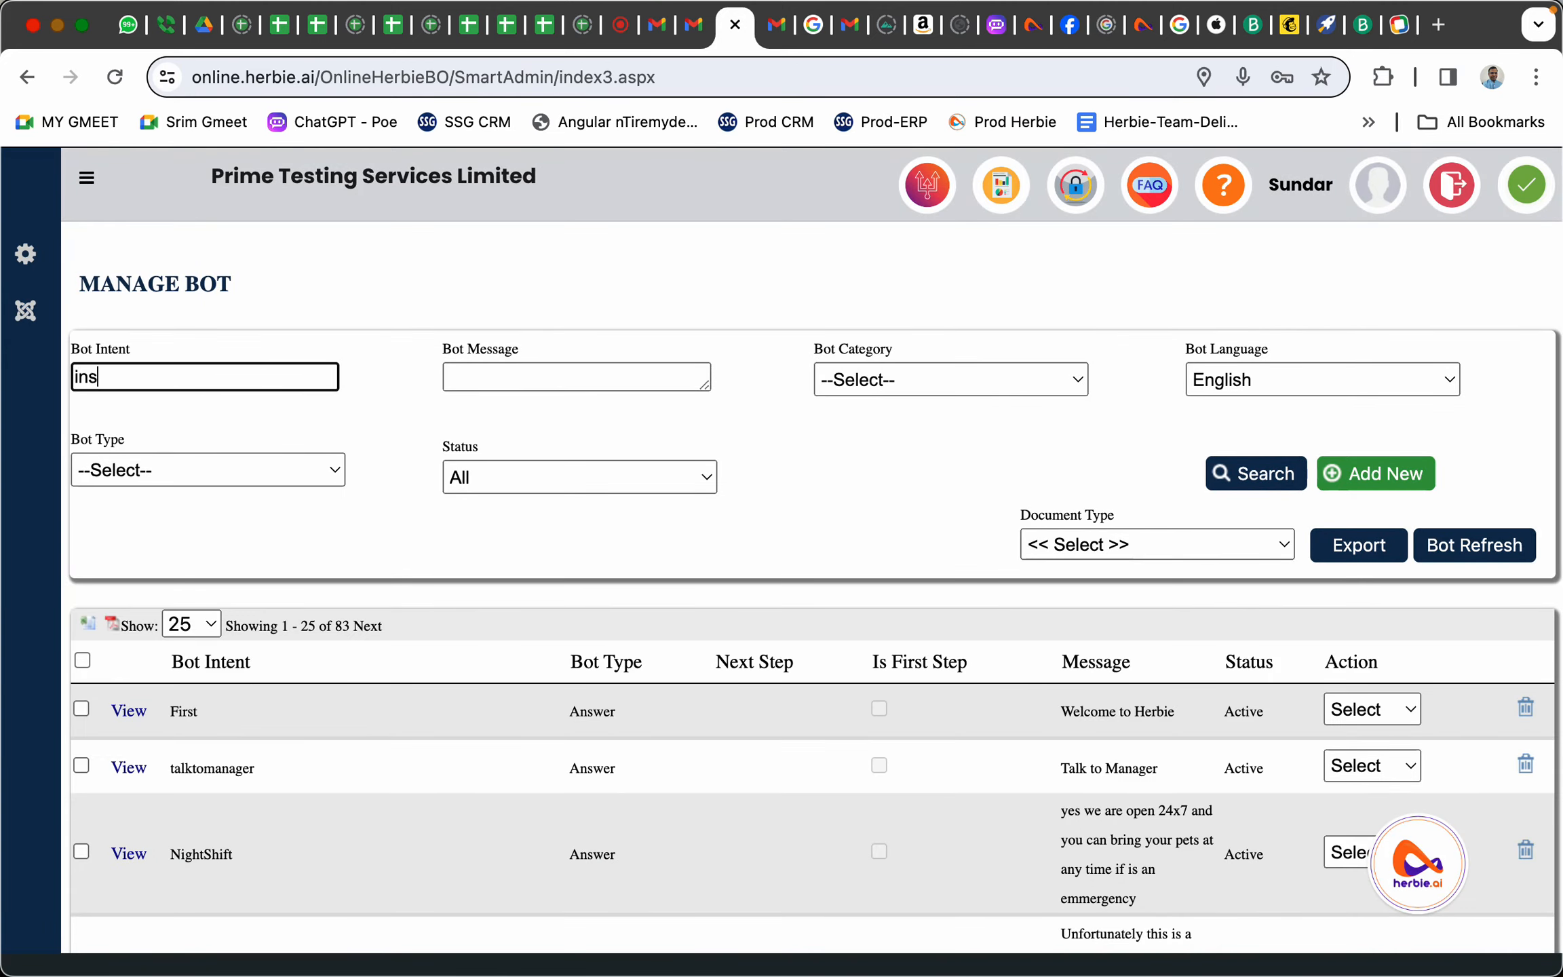
{"action": "left_click", "coordinate": [1264, 471]}
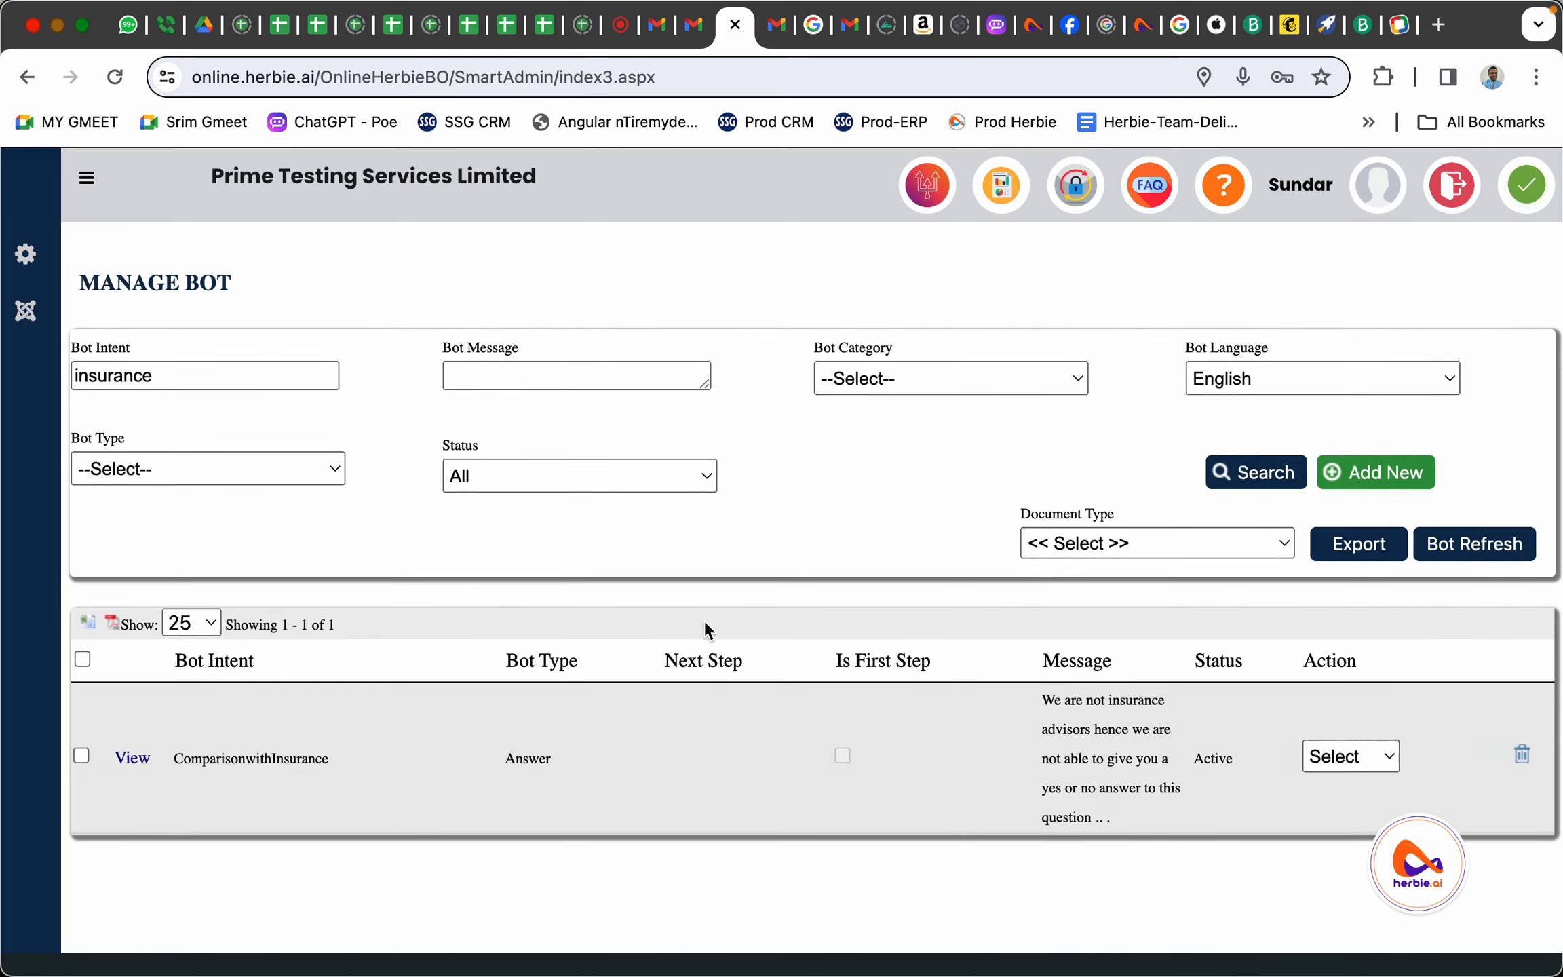
{"action": "scroll", "coordinate": [705, 620], "scroll_direction": "down", "scroll_amount": 1}
{"action": "left_click", "coordinate": [130, 723]}
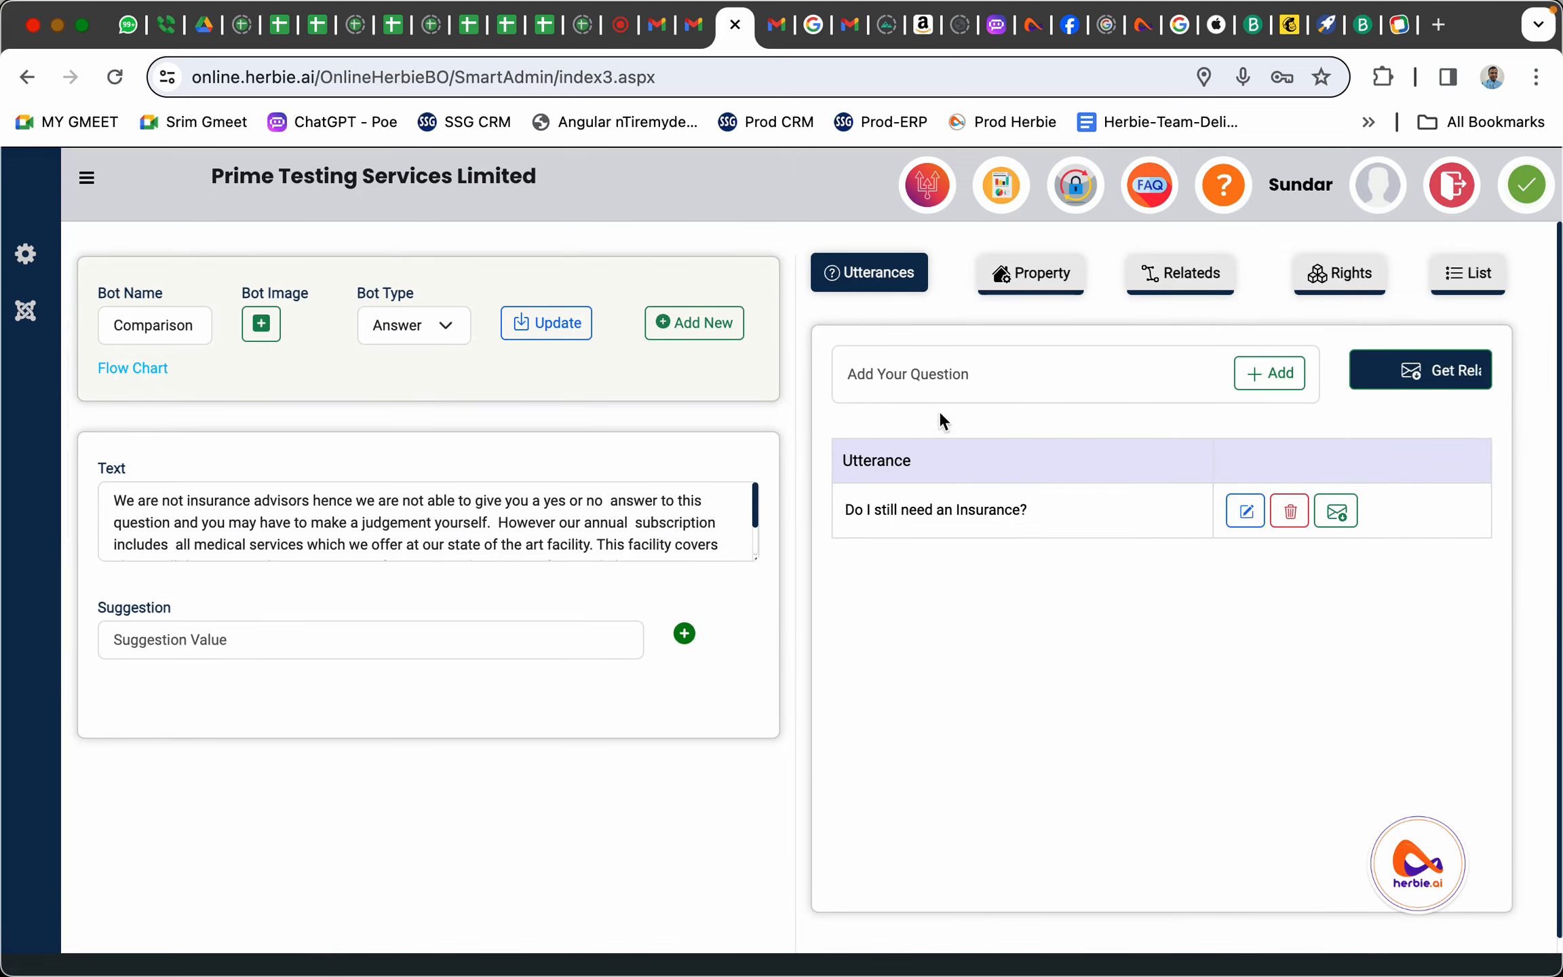
Add the copied insurance question as a new ComparisonwithInsurance utterance
{"action": "left_click", "coordinate": [939, 374]}
{"action": "key", "text": "super+v"}
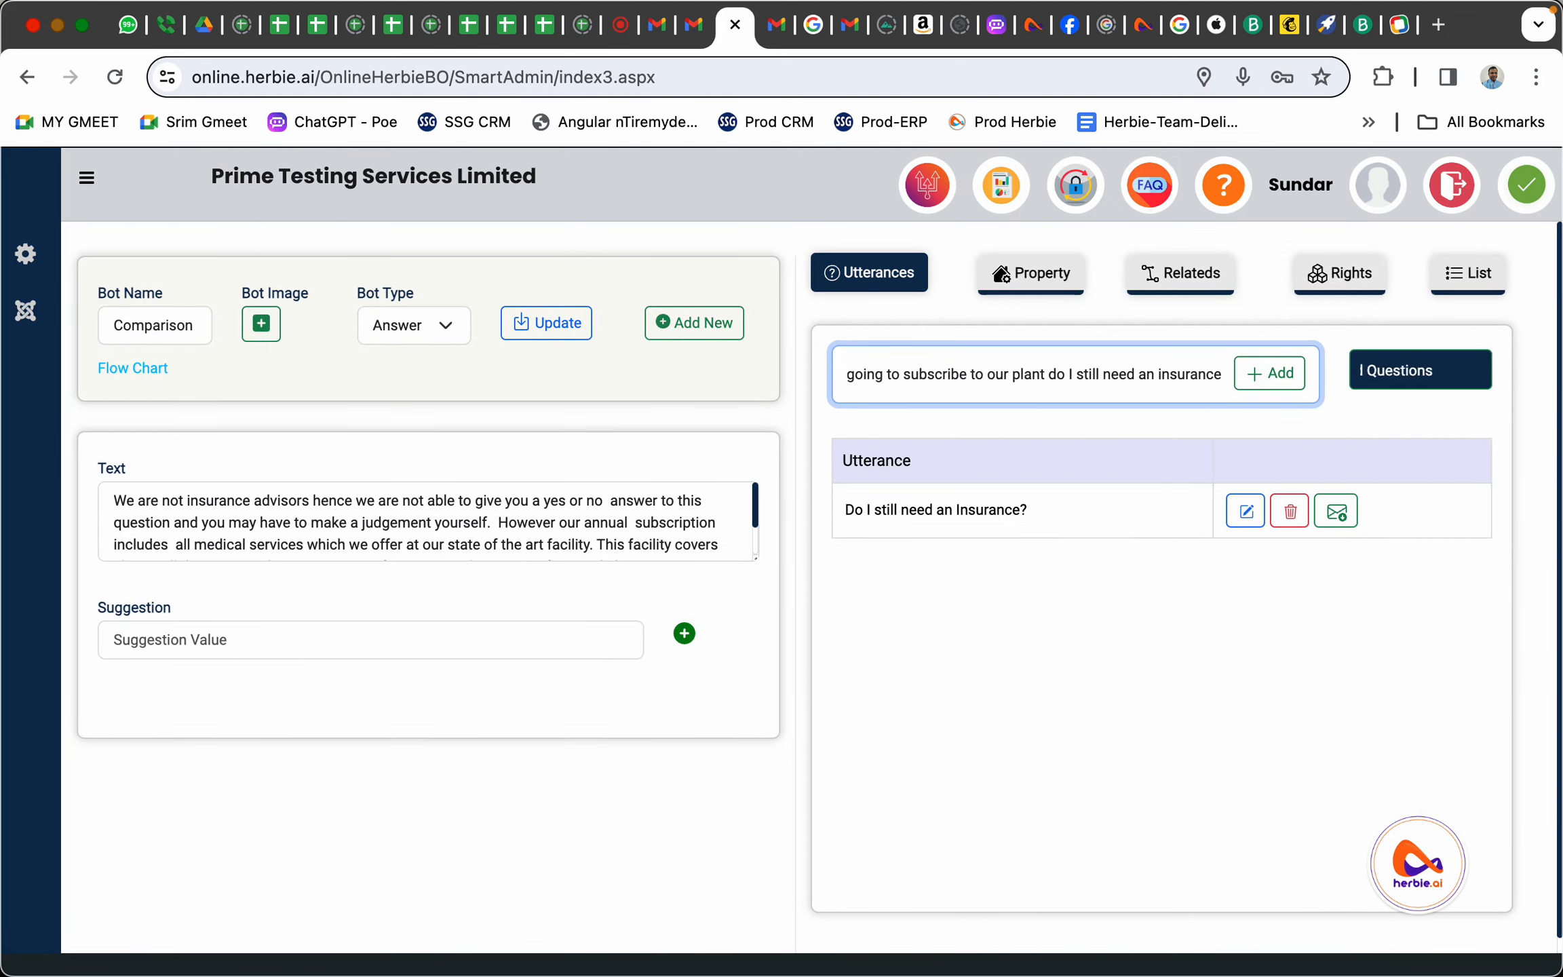
{"action": "left_click", "coordinate": [1270, 374]}
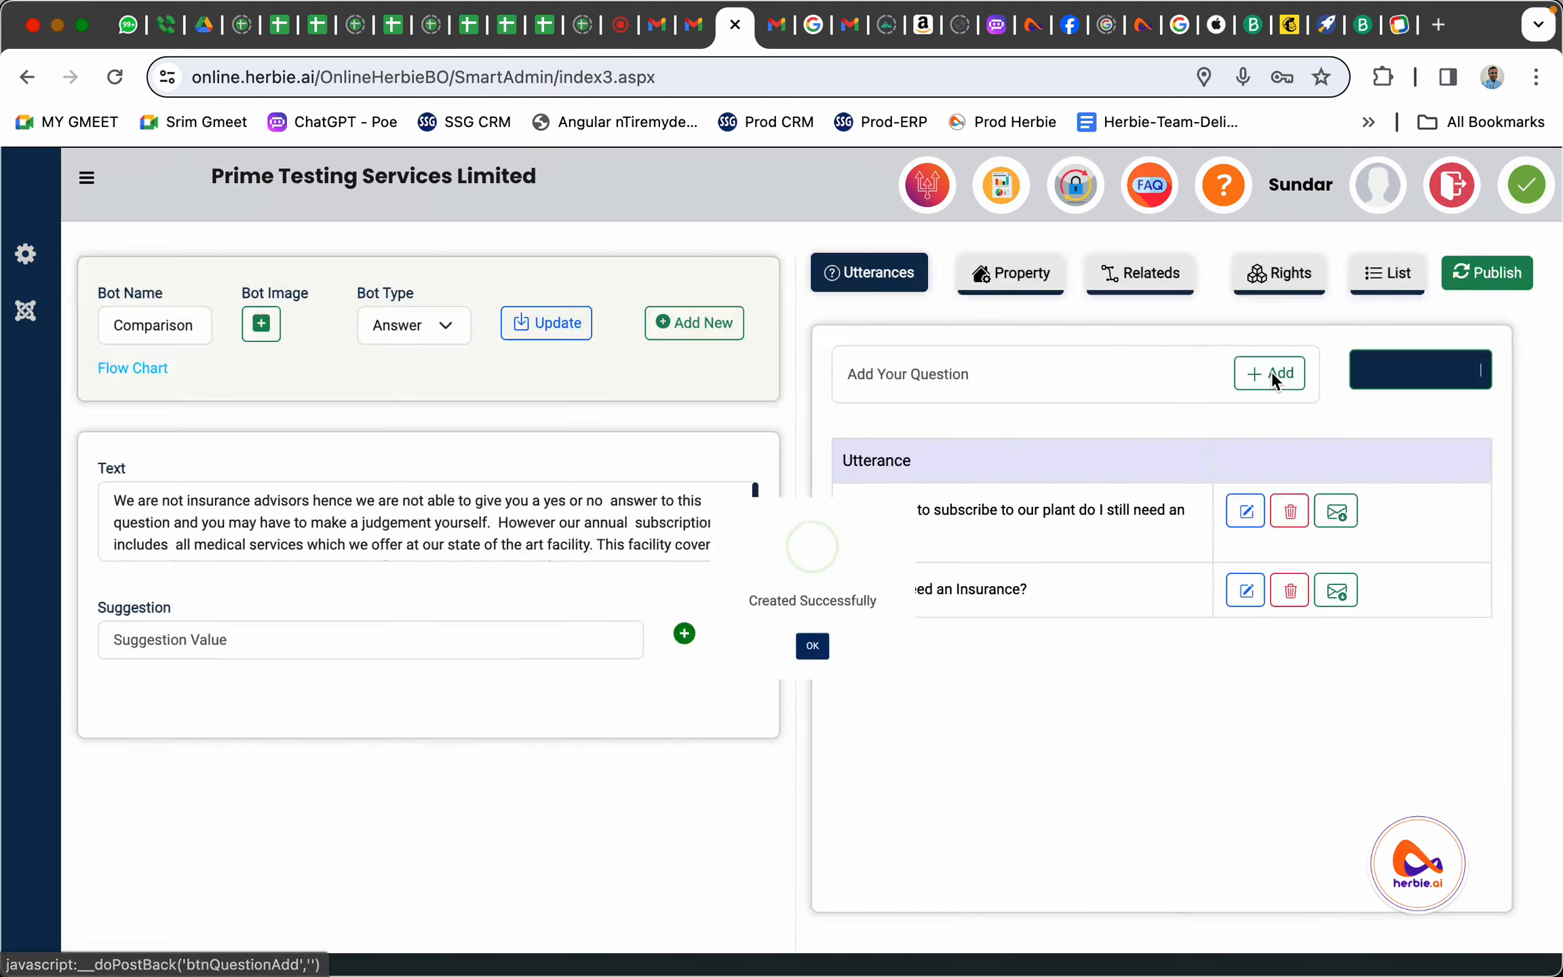
{"action": "left_click", "coordinate": [817, 674]}
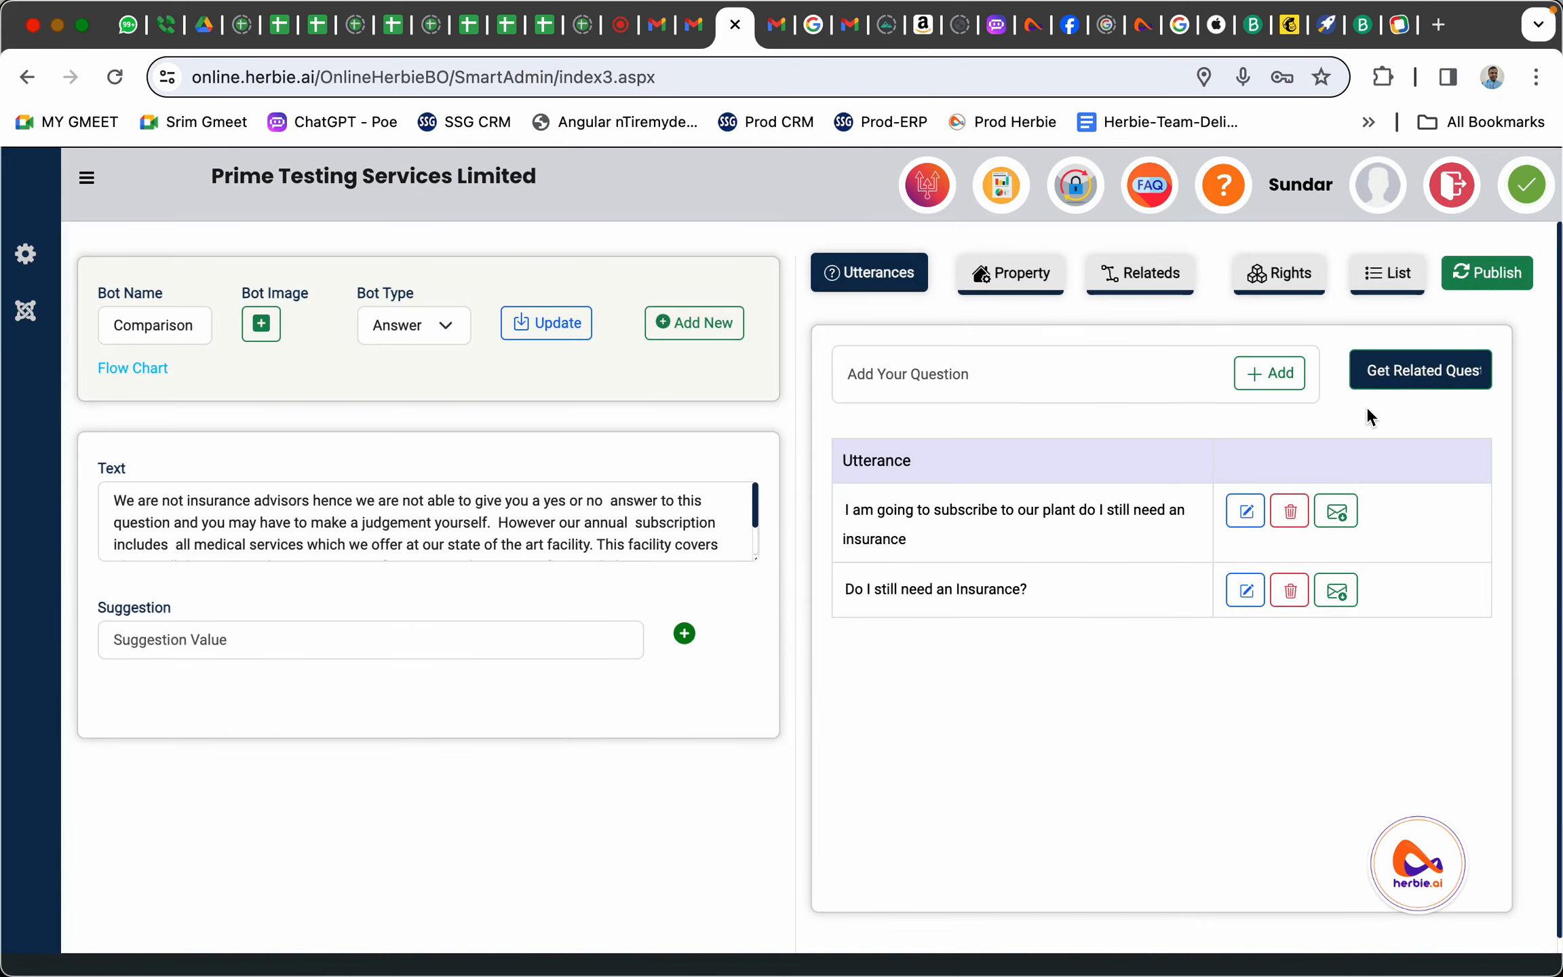
Publish the updated bot and reopen the chat widget to test it
{"action": "left_click", "coordinate": [1490, 273]}
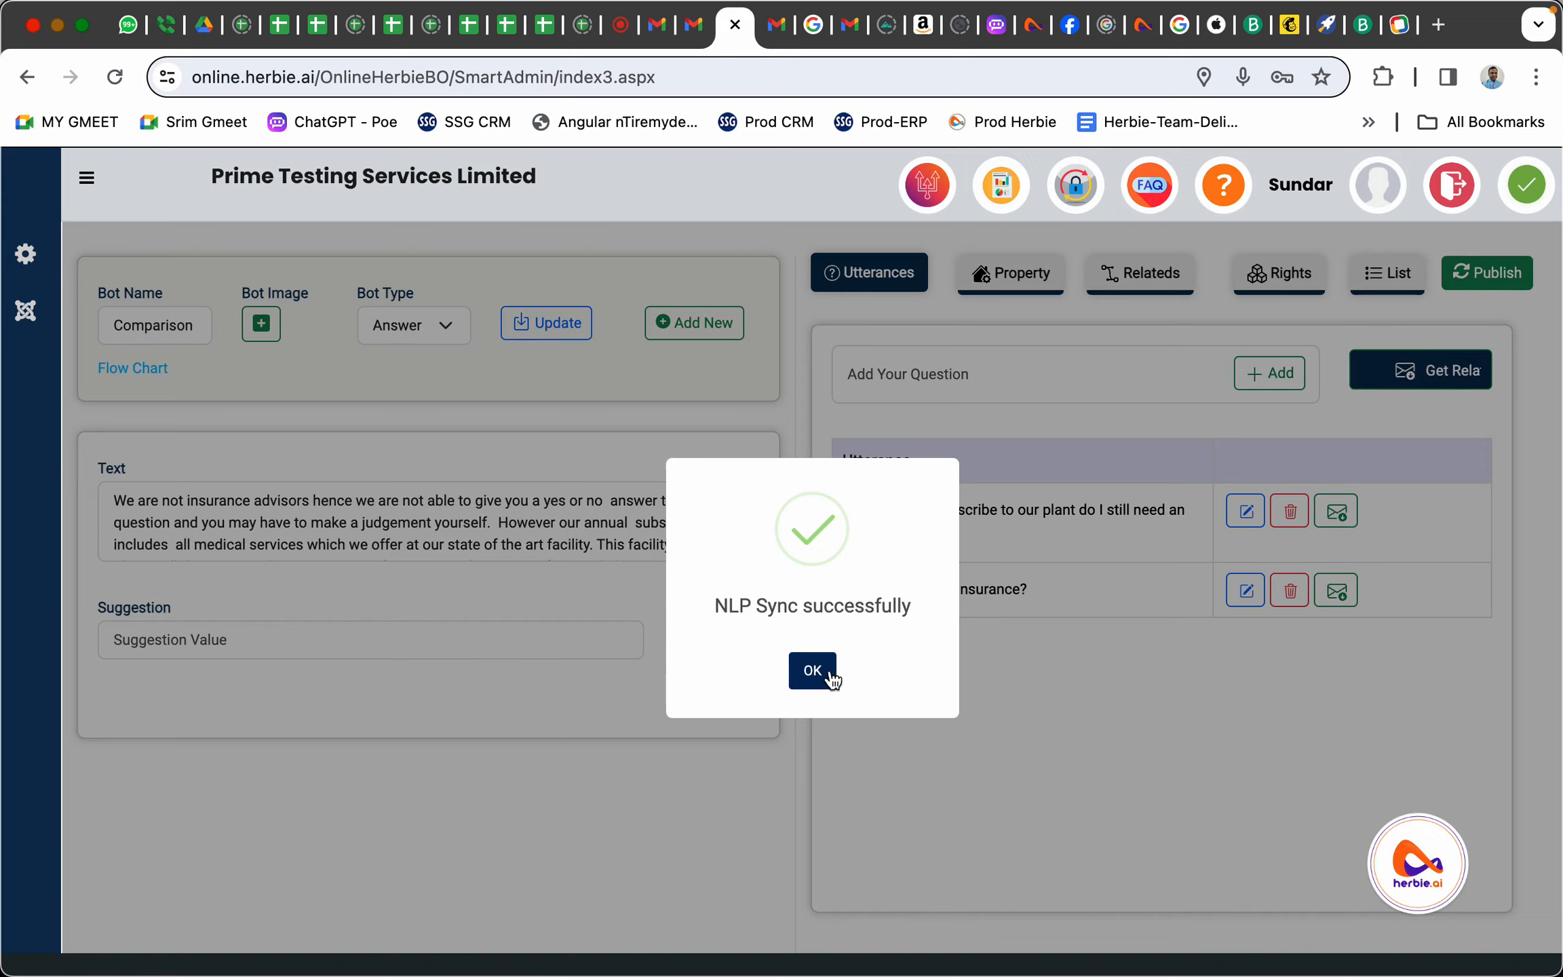
{"action": "left_click", "coordinate": [821, 672]}
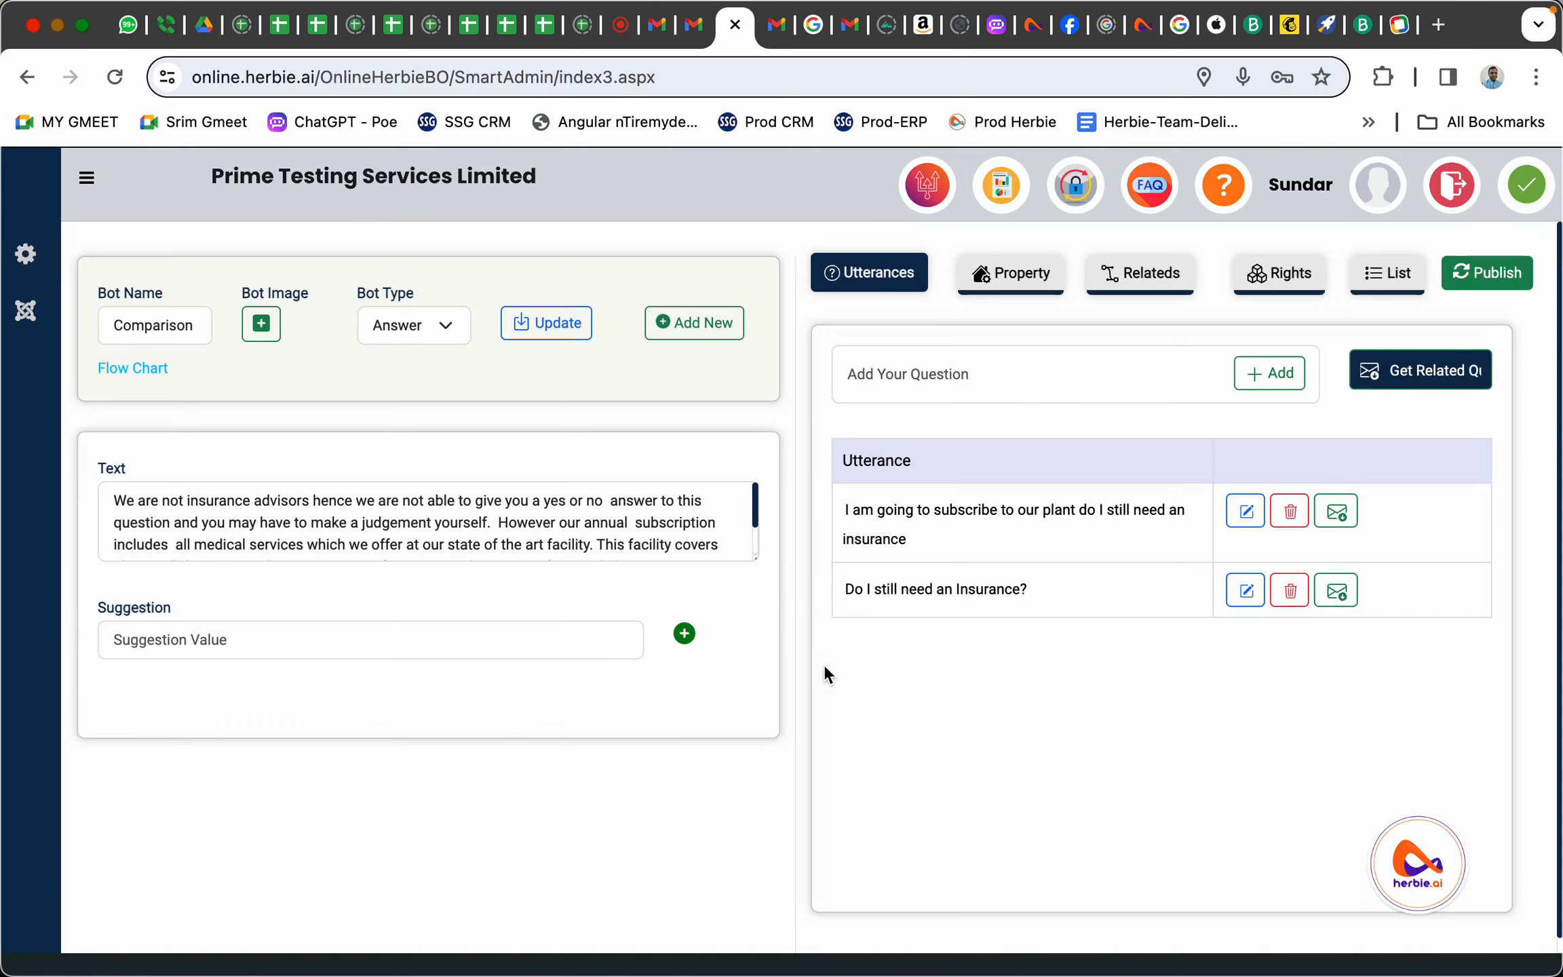
{"action": "left_click", "coordinate": [1432, 863]}
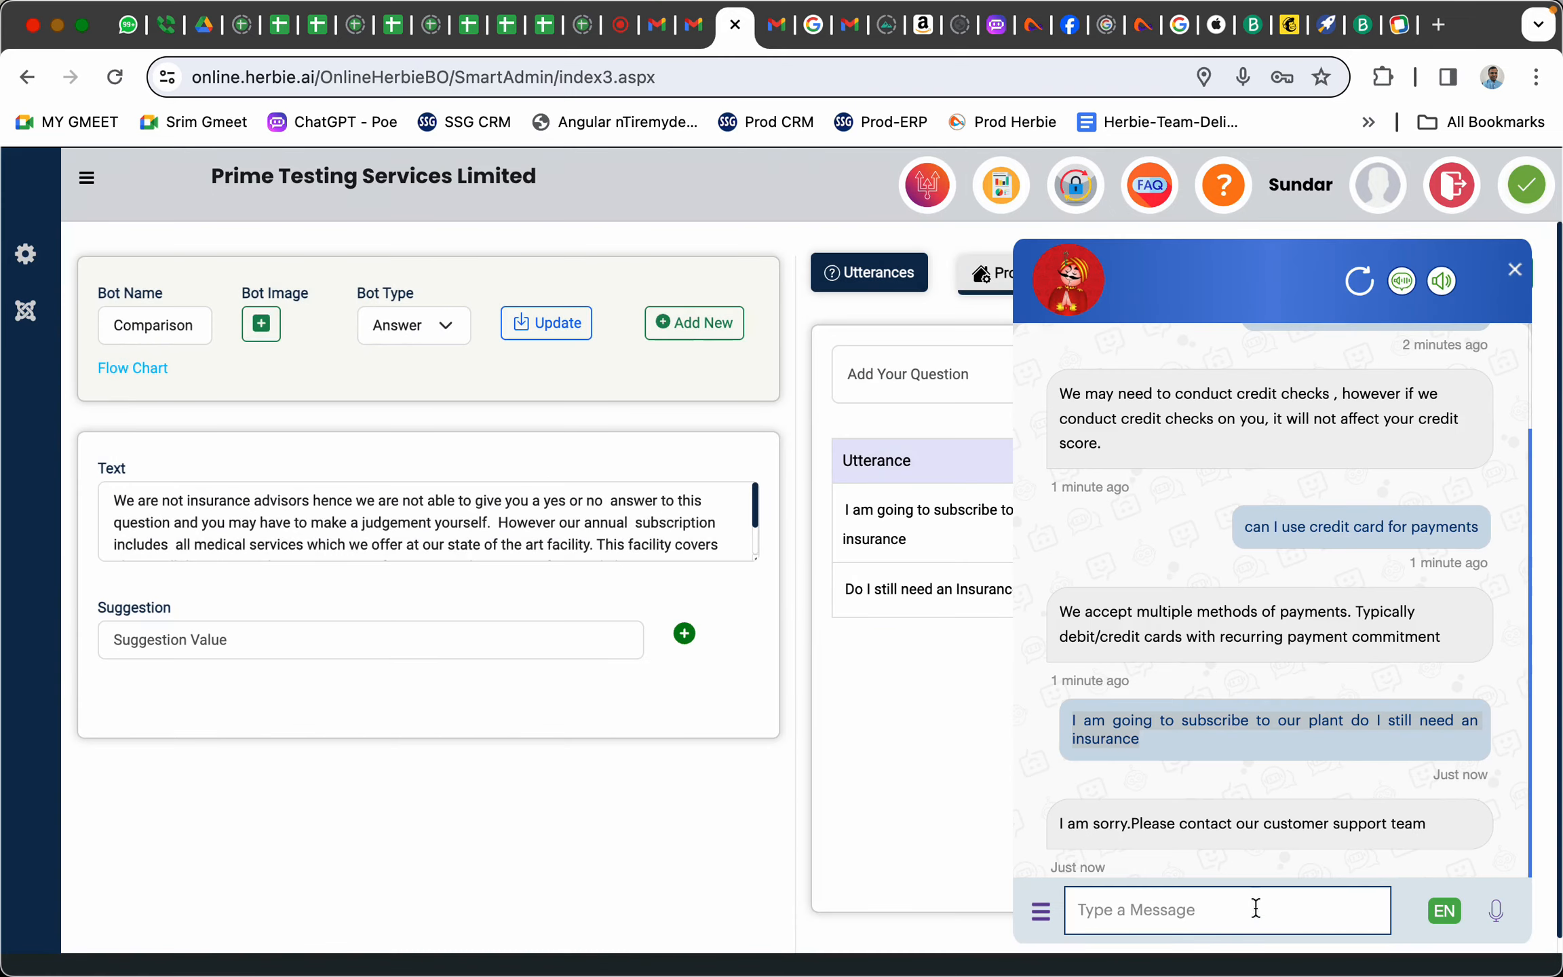
Send the pasted insurance question and highlight the 'We are not insurance advisors' reply
{"action": "left_click", "coordinate": [1207, 912]}
{"action": "type", "text": "I am going to subscribe to our plant do I still need an insurance"}
{"action": "key", "text": "Return"}
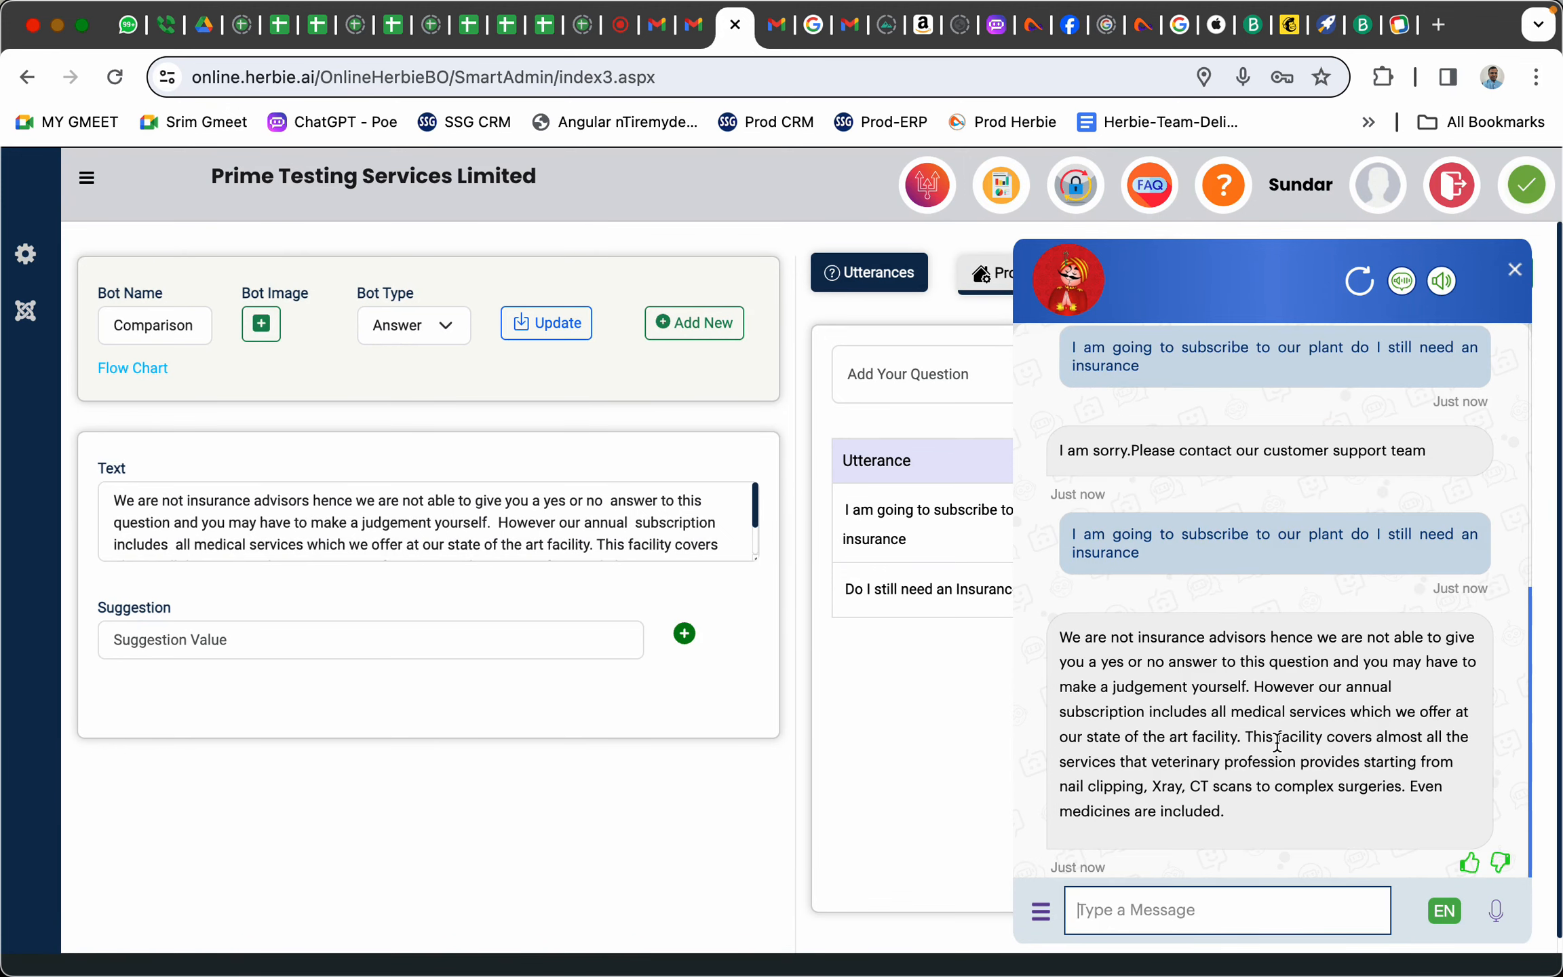
{"action": "left_click_drag", "start_coordinate": [1157, 637], "coordinate": [1245, 787]}
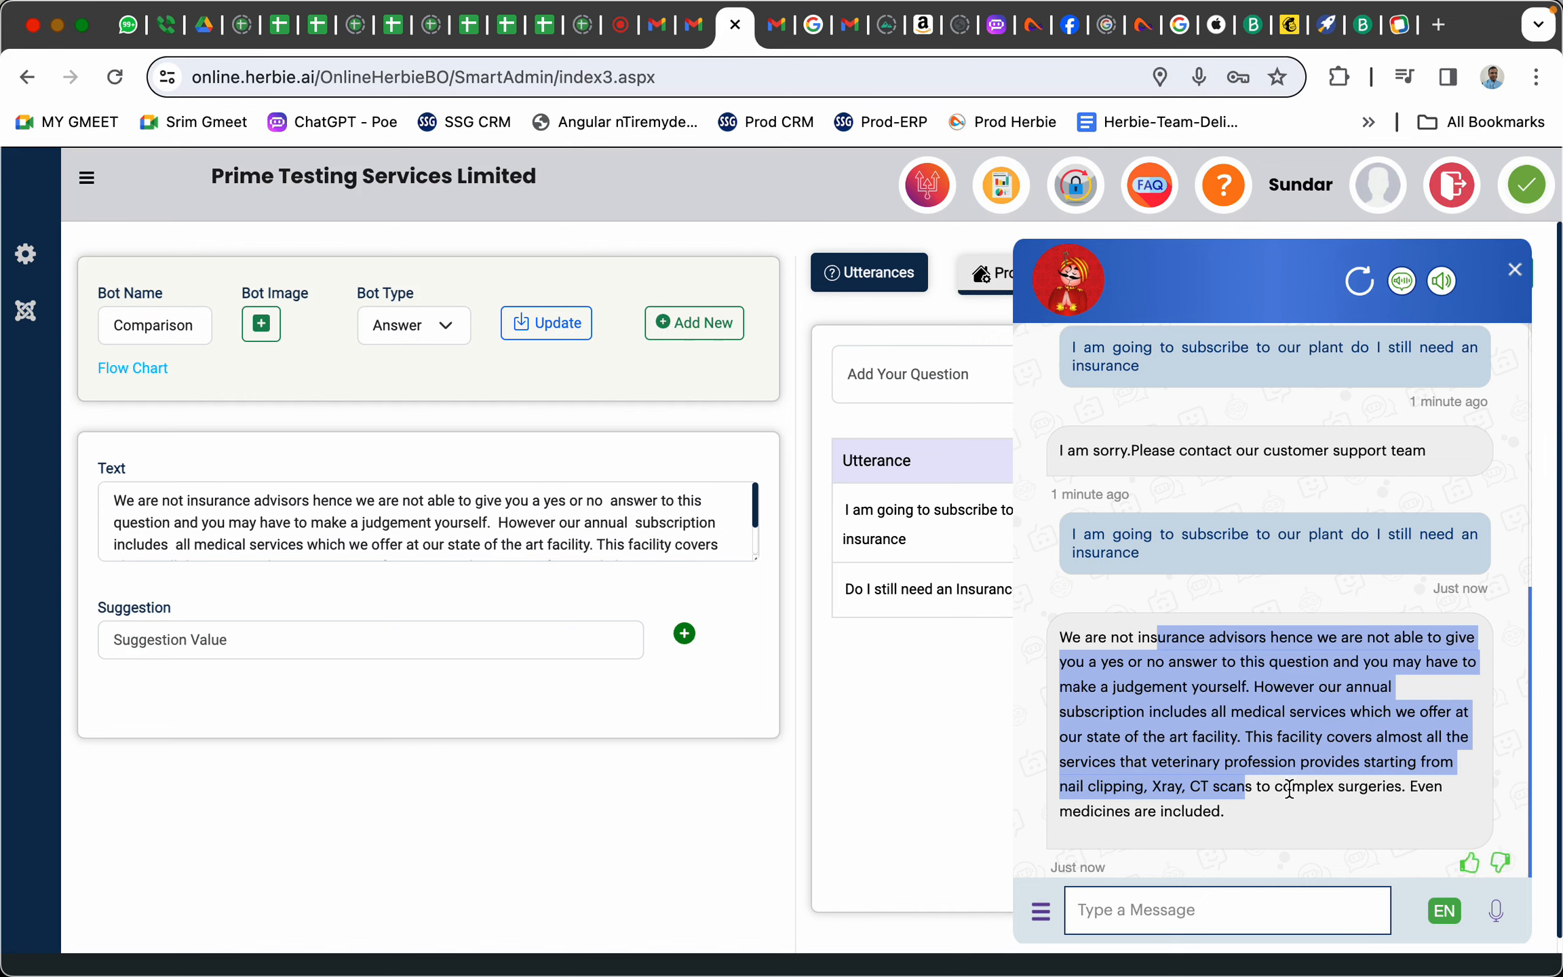
{"action": "mouse_move", "coordinate": [1074, 967]}
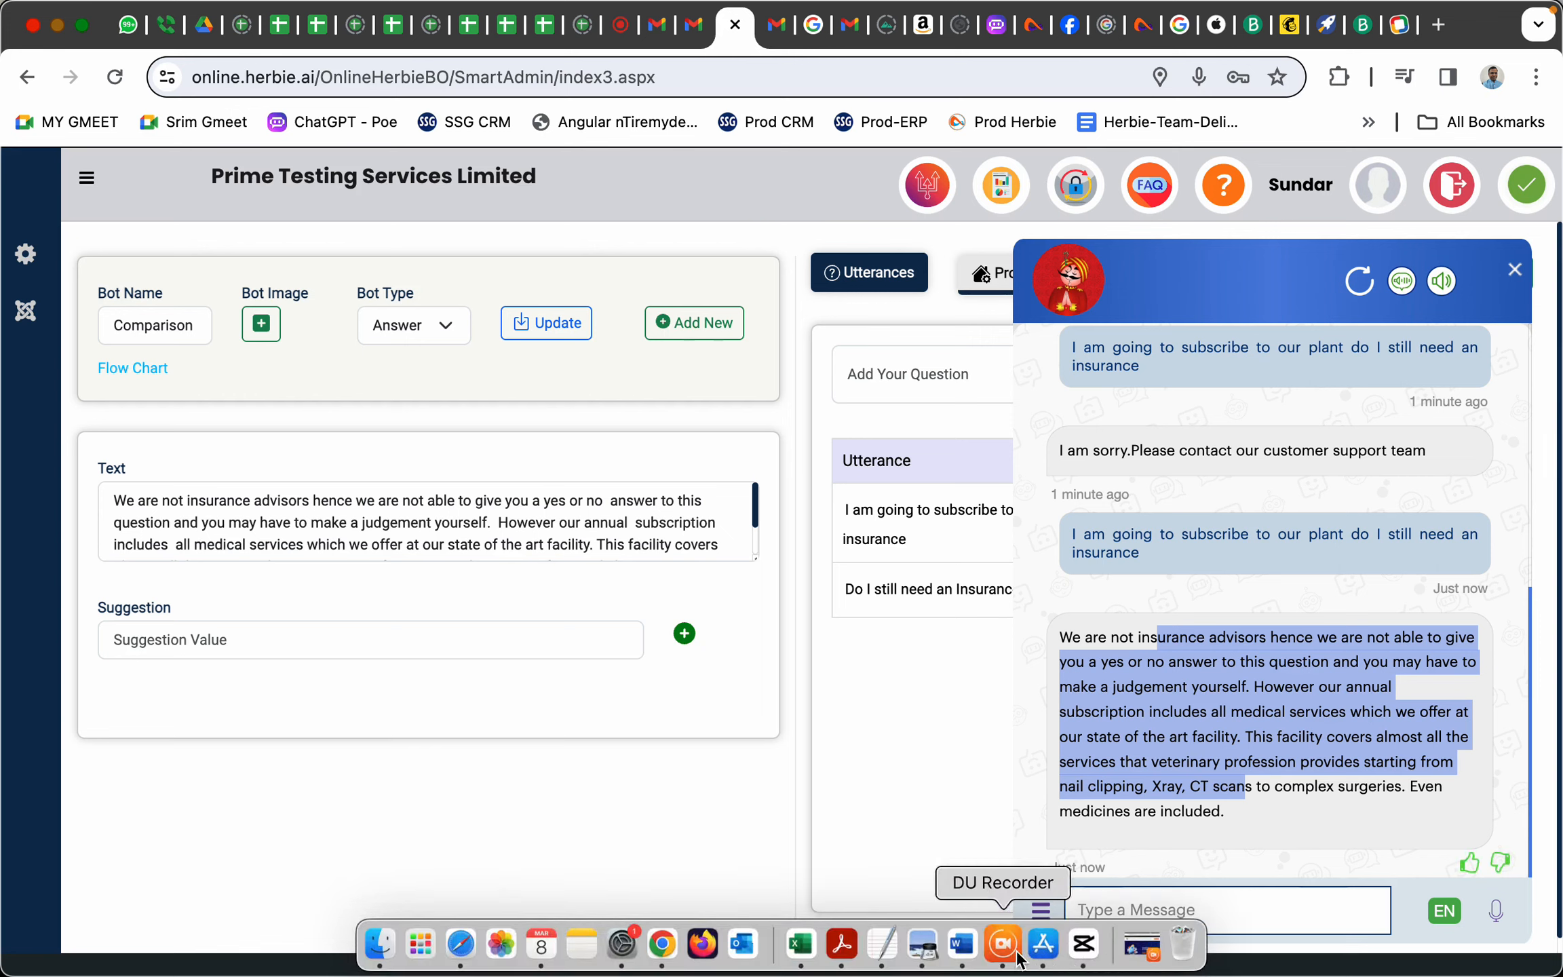